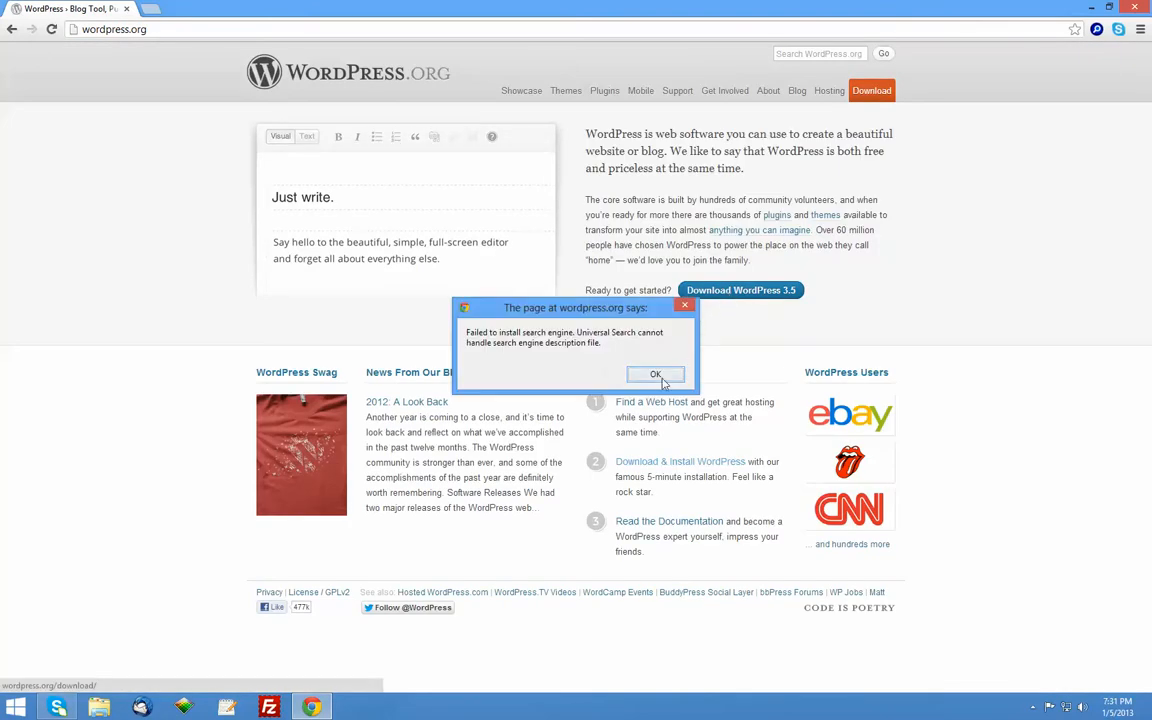
Save the WordPress 3.5 zip from Chrome into Downloads as wordpress-3.5 (1).zip.
left_click(655, 373)
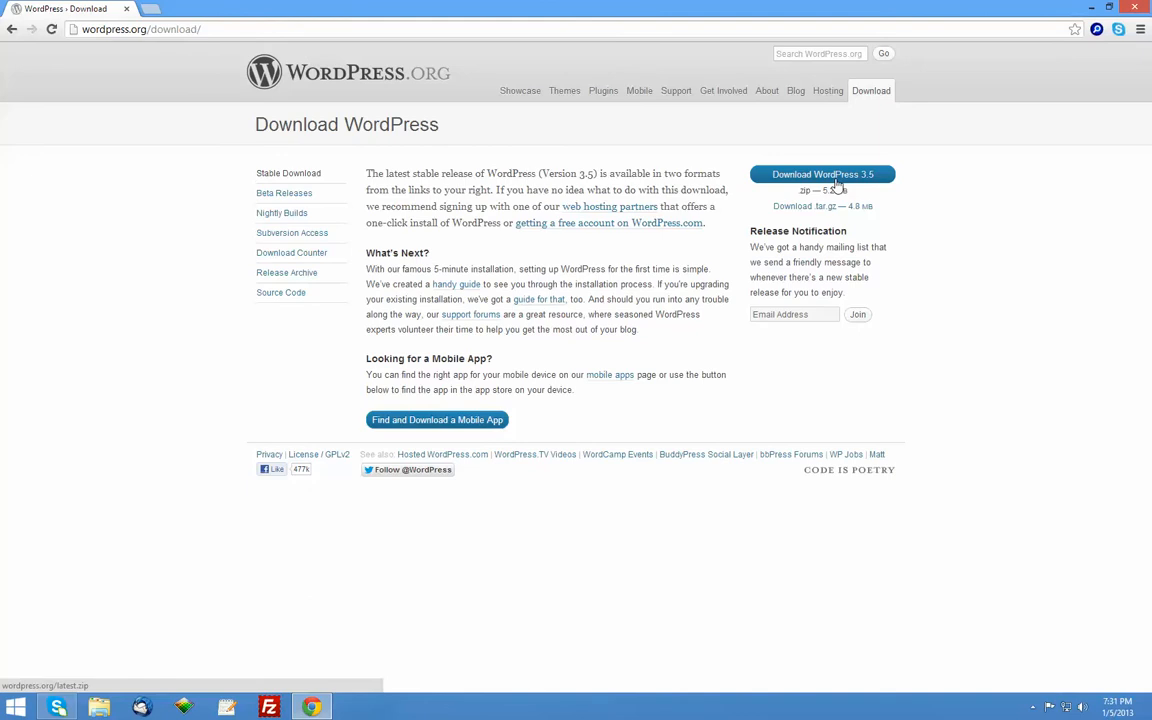
right_click(849, 174)
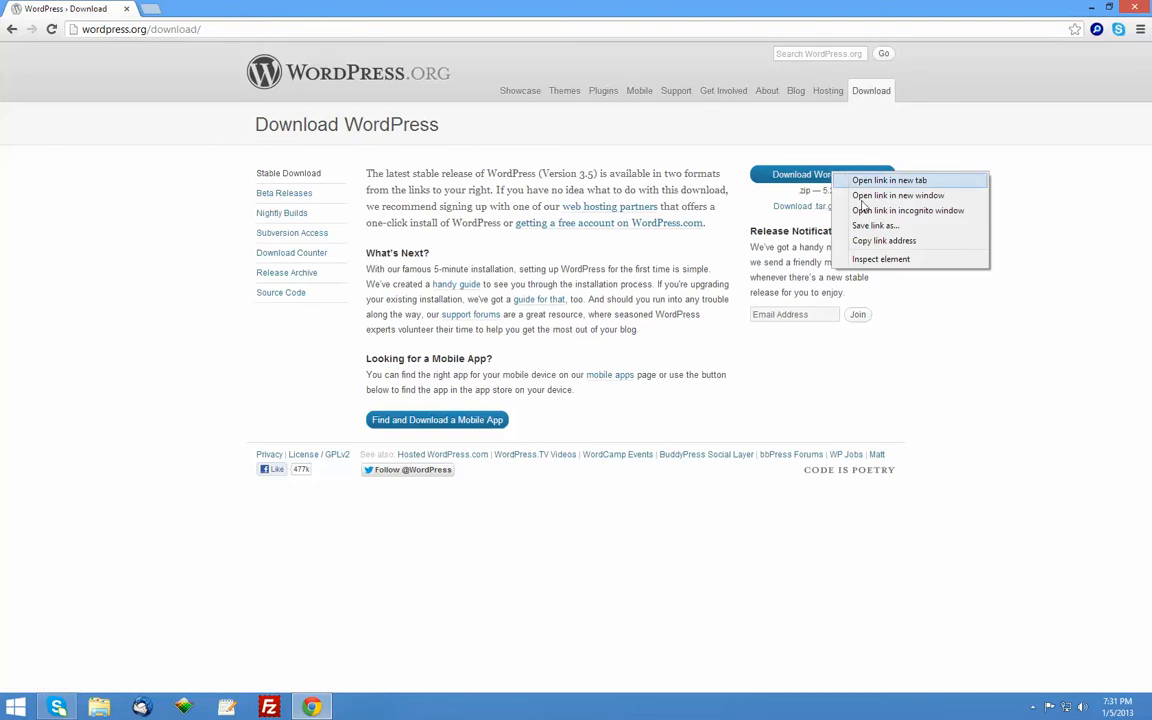
left_click(874, 240)
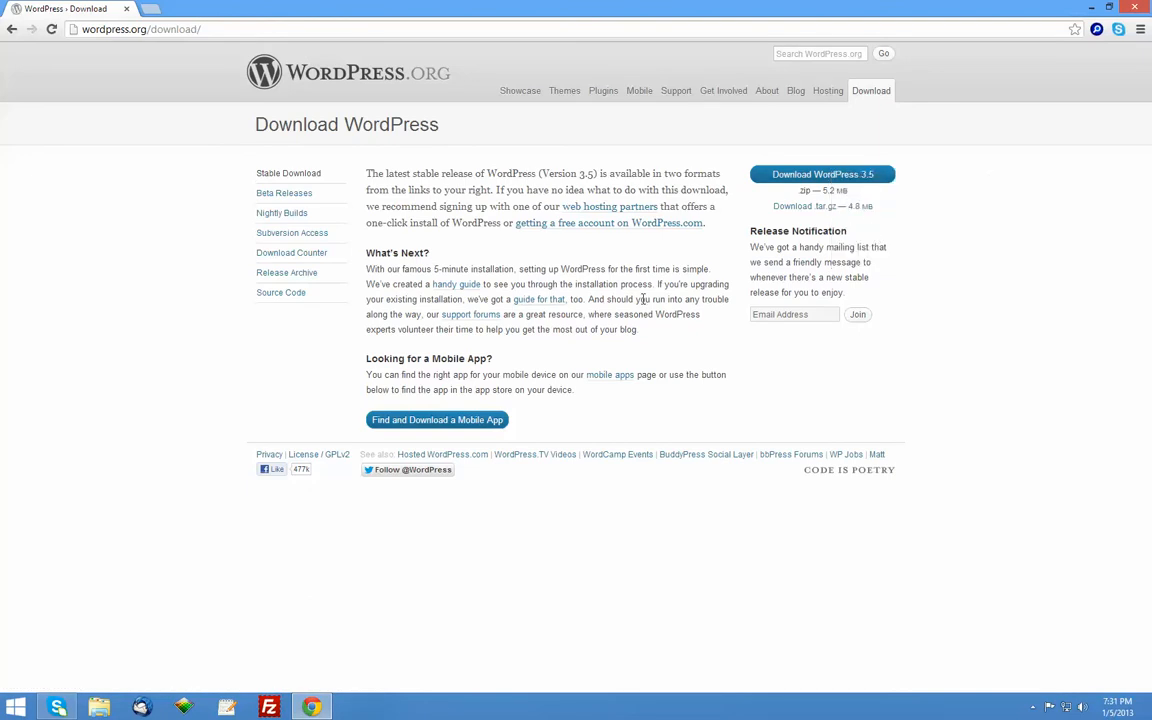
right_click(802, 173)
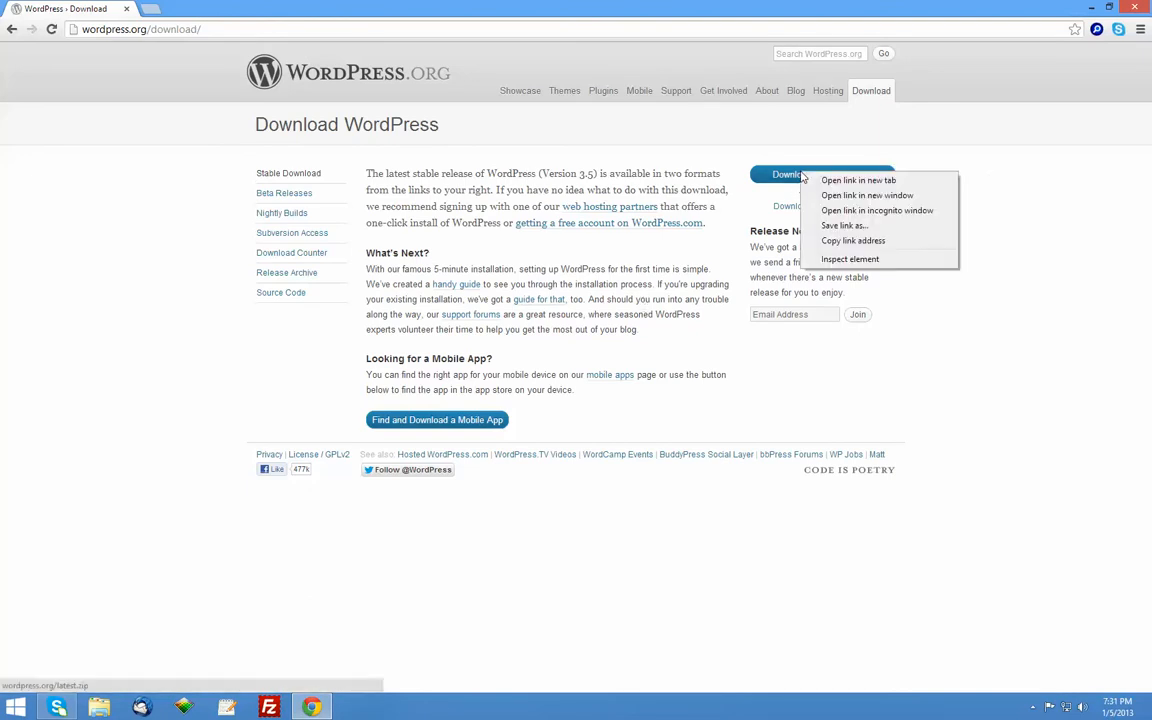
left_click(853, 227)
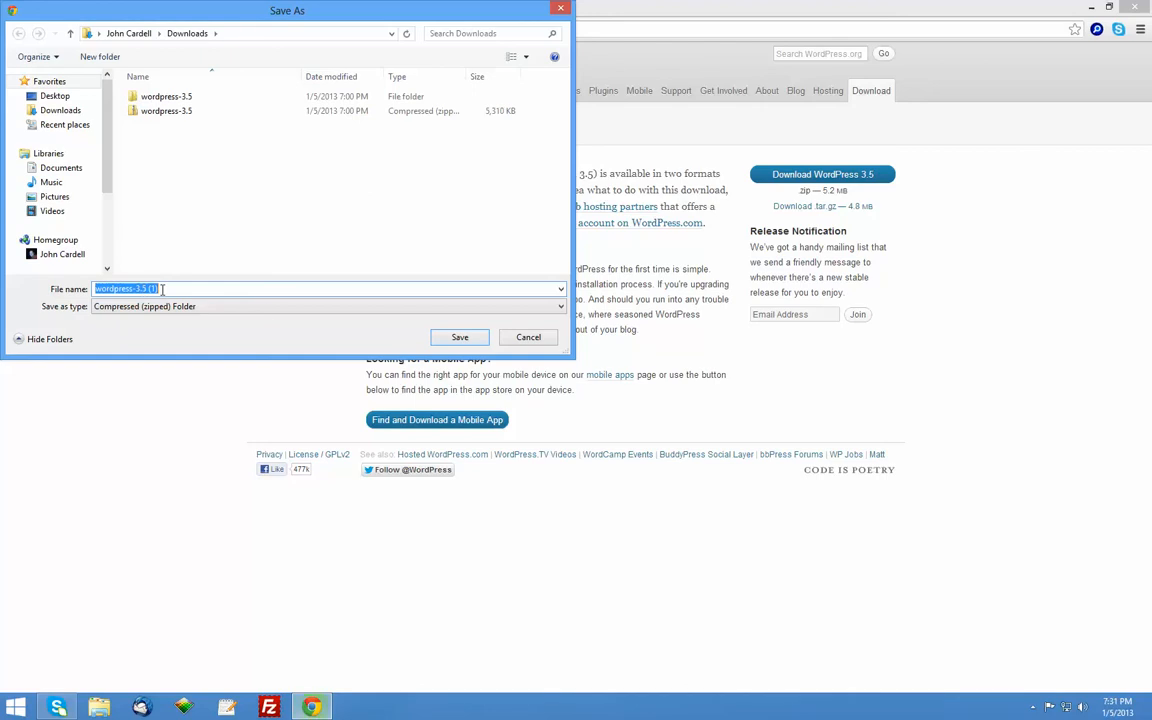
left_click(459, 338)
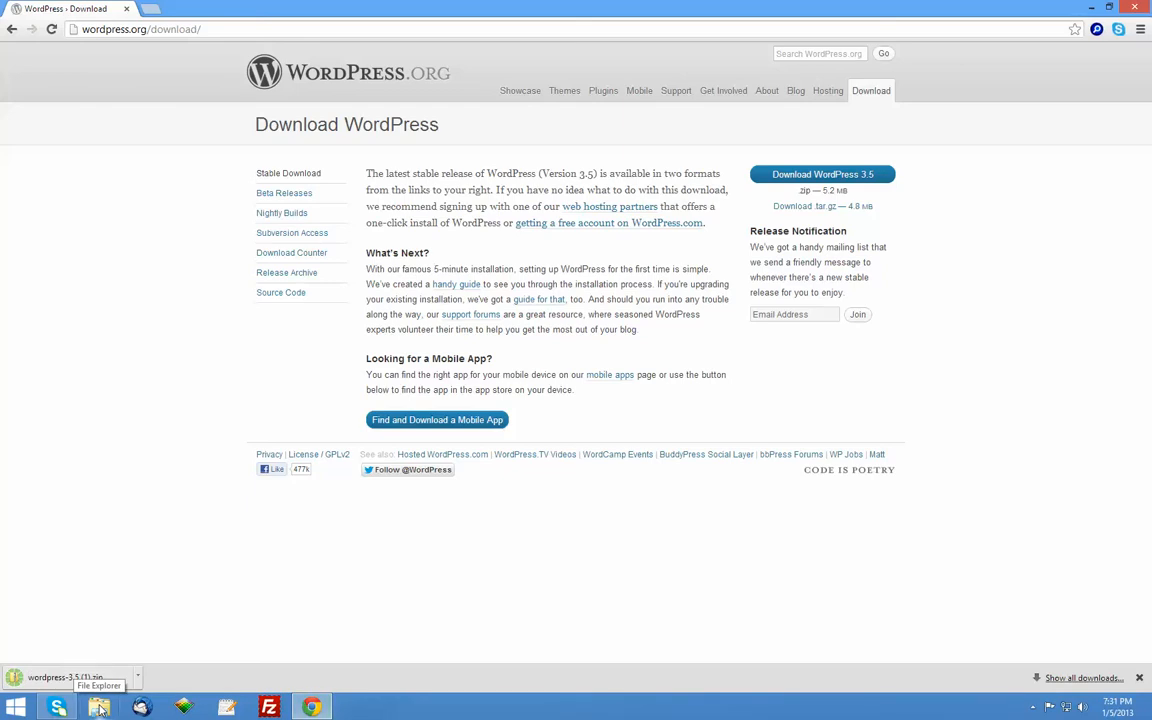
left_click(100, 708)
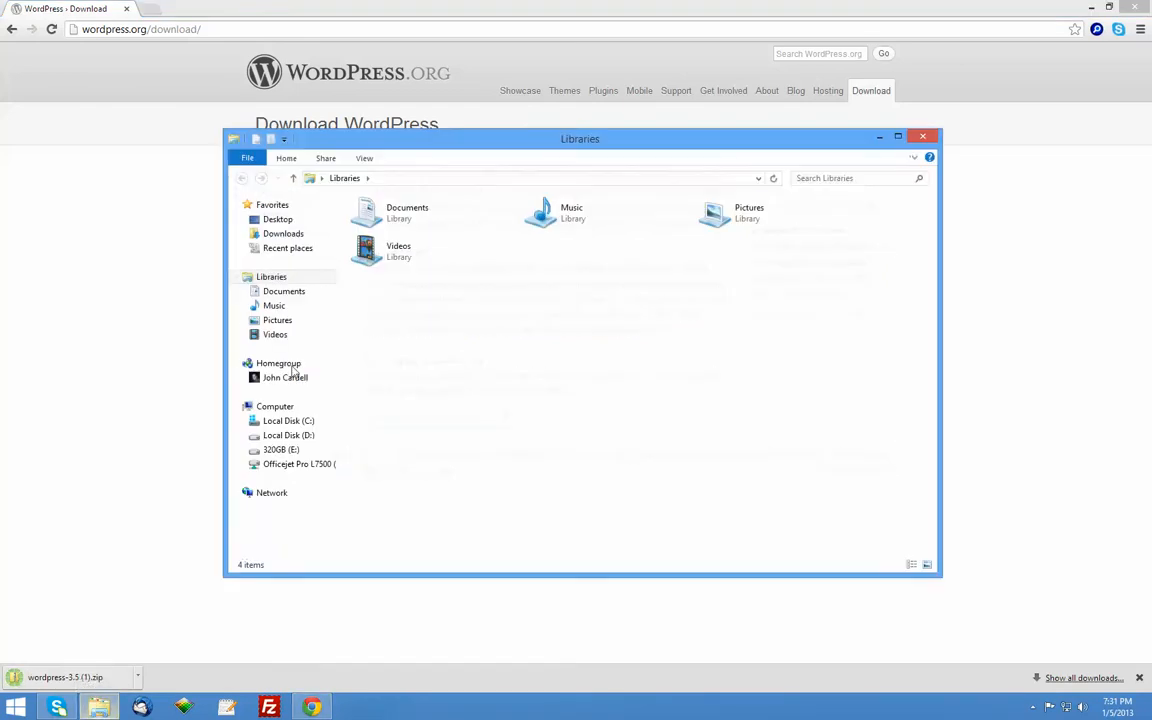
Extract all files of wordpress-3.5 (1).zip in Downloads into a same-named folder.
left_click(288, 234)
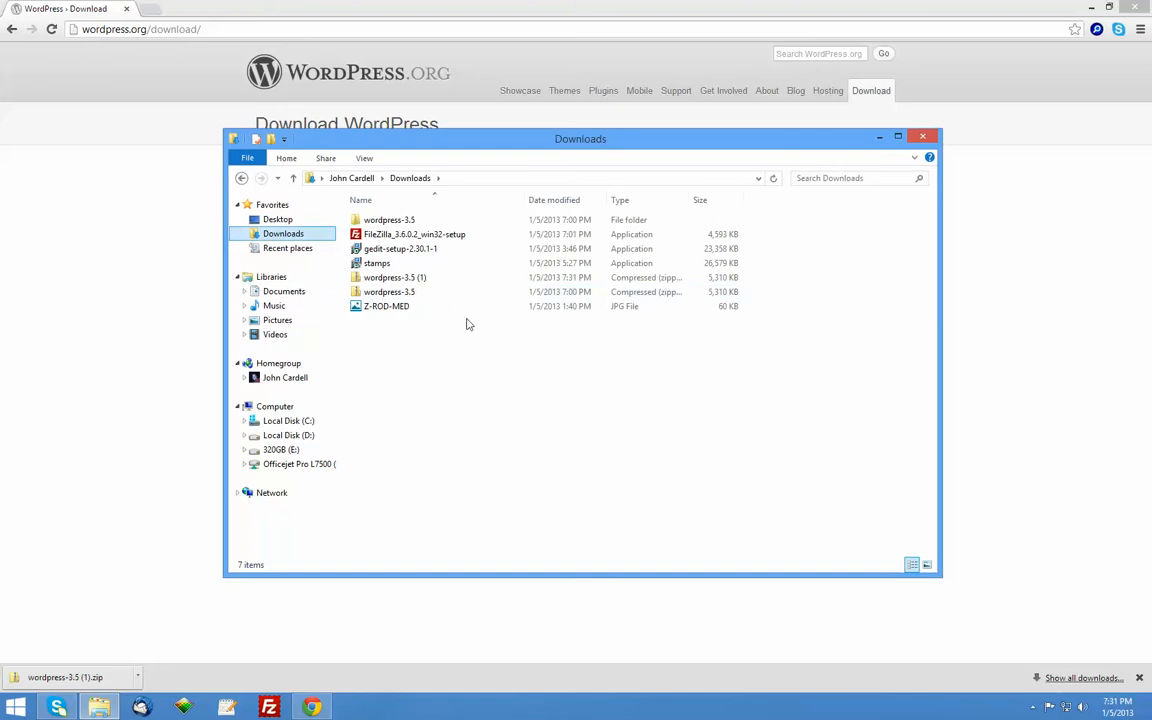
left_click(425, 283)
right_click(425, 284)
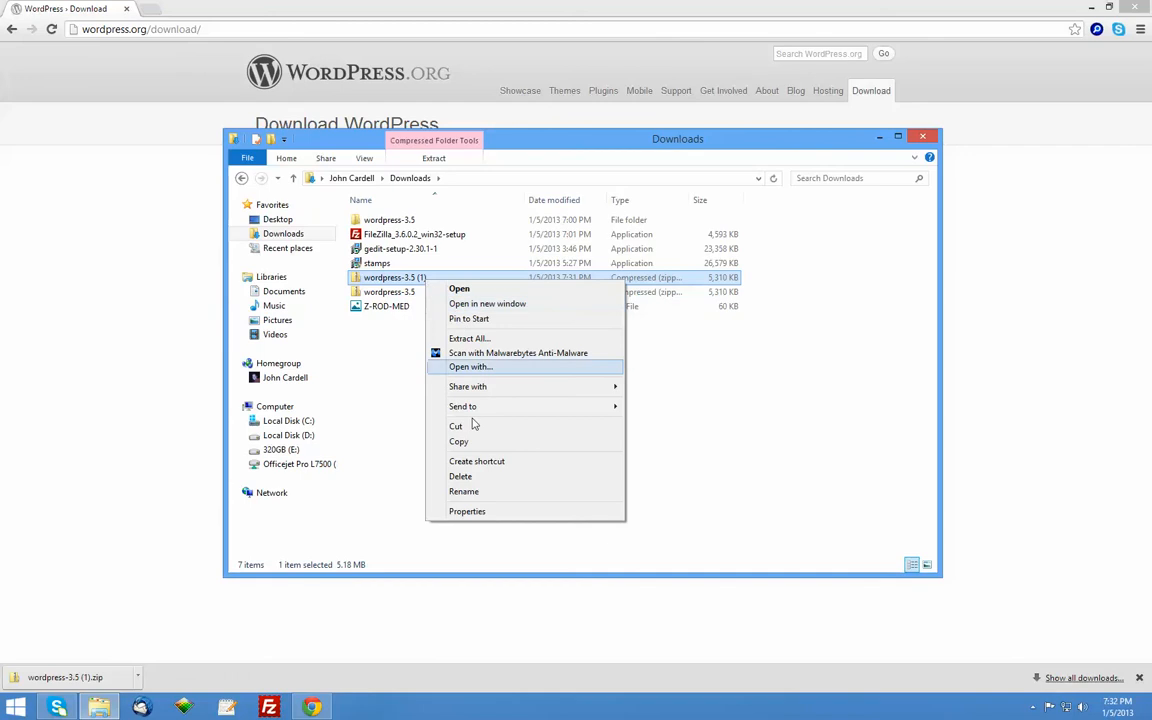
left_click(535, 344)
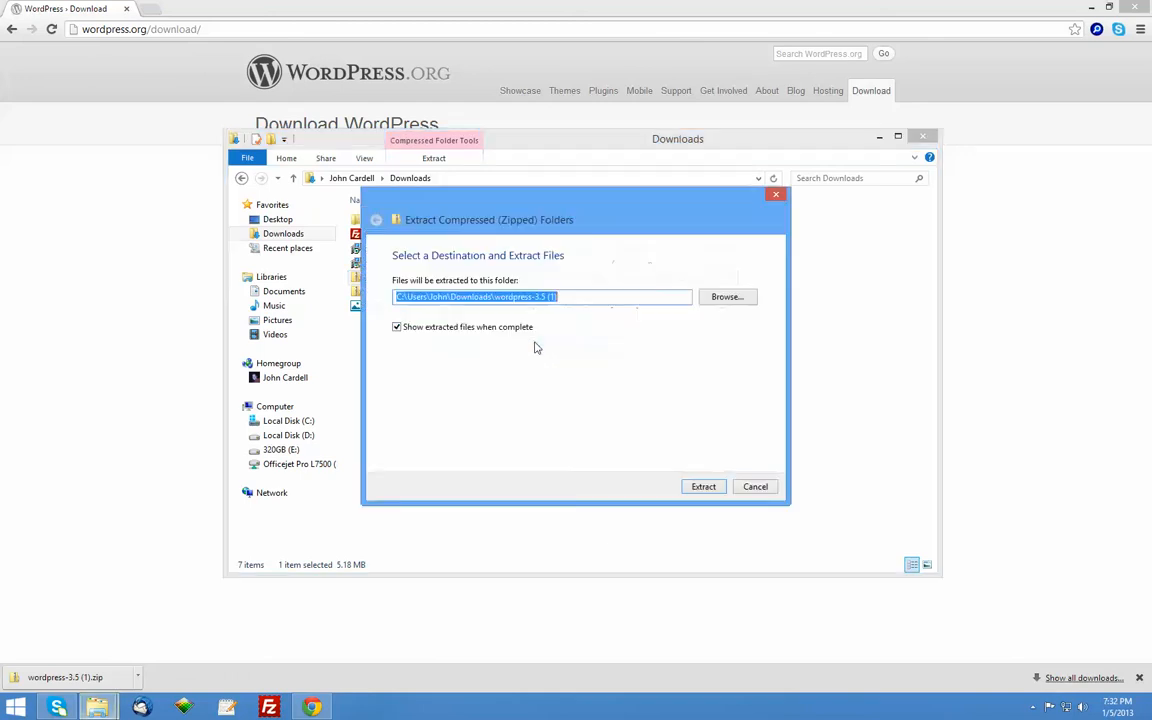
left_click(703, 487)
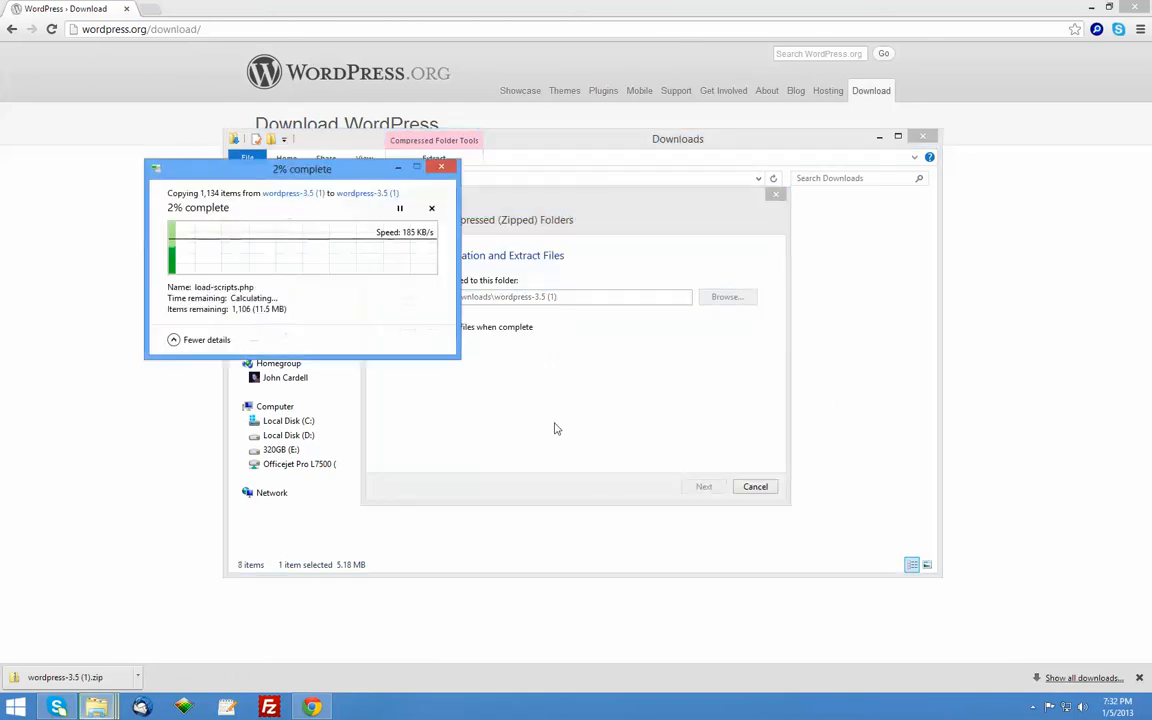
left_click(172, 476)
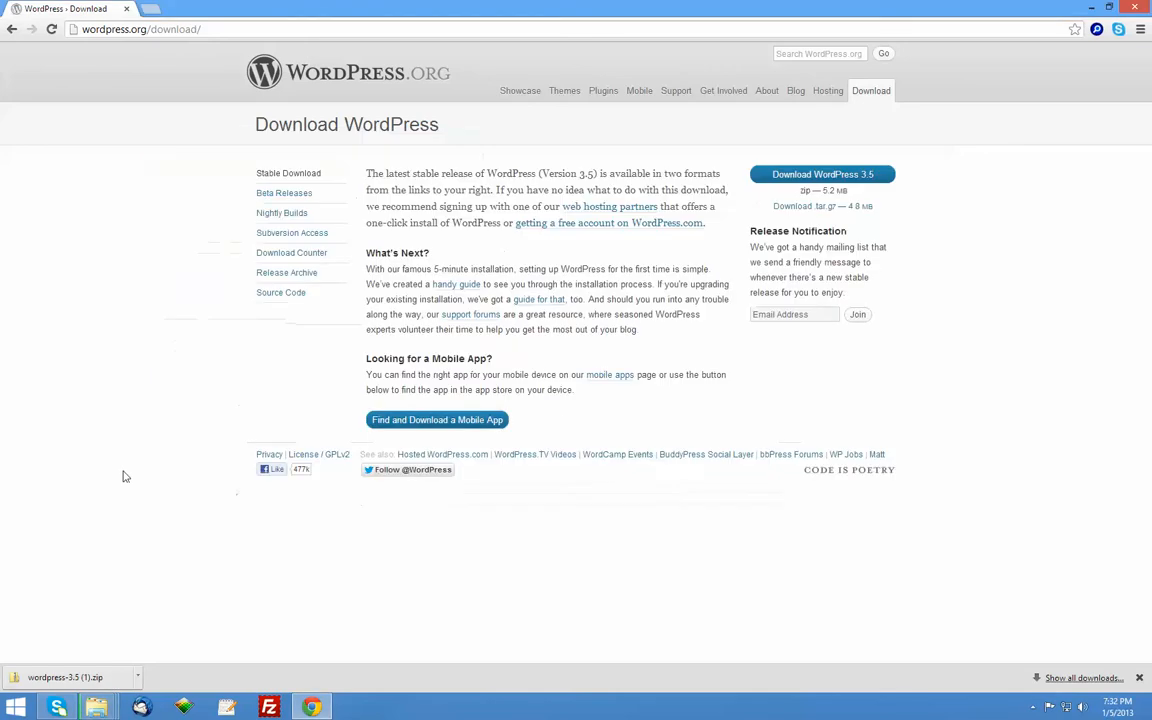
Reach the FileZilla Client 3.6.0.2 download page via filezilla-project.org, cancelling the duplicate installer save.
left_click(226, 29)
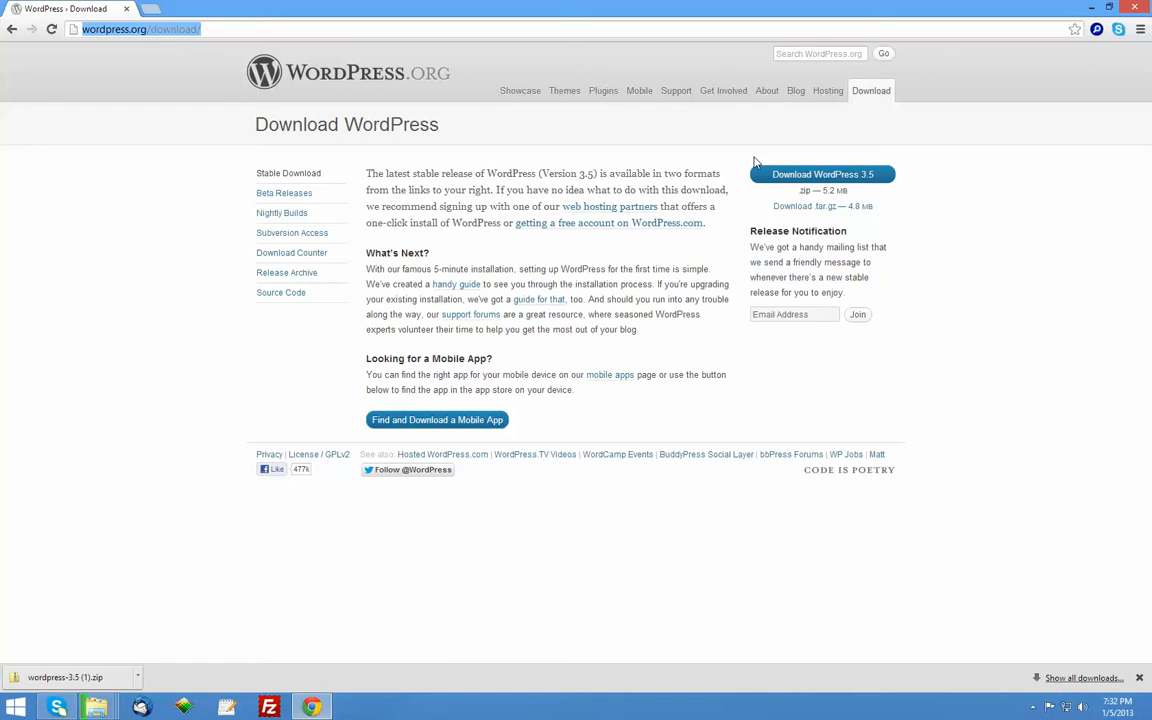
type("filezeilla")
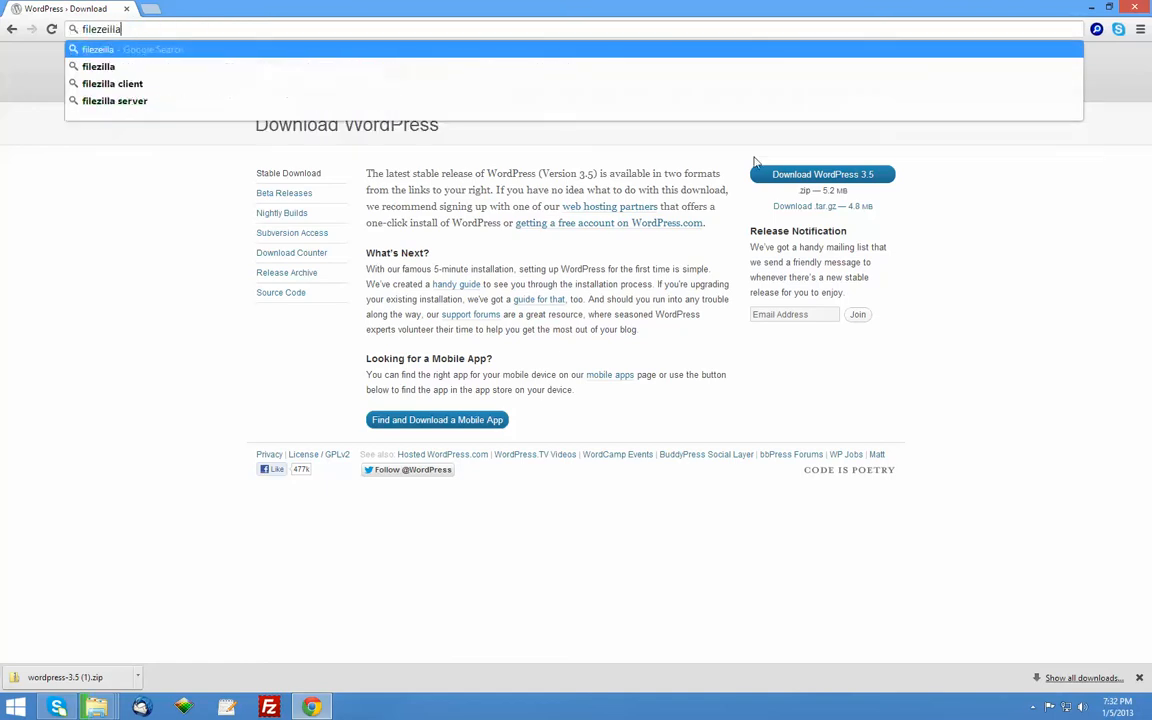
key("Return")
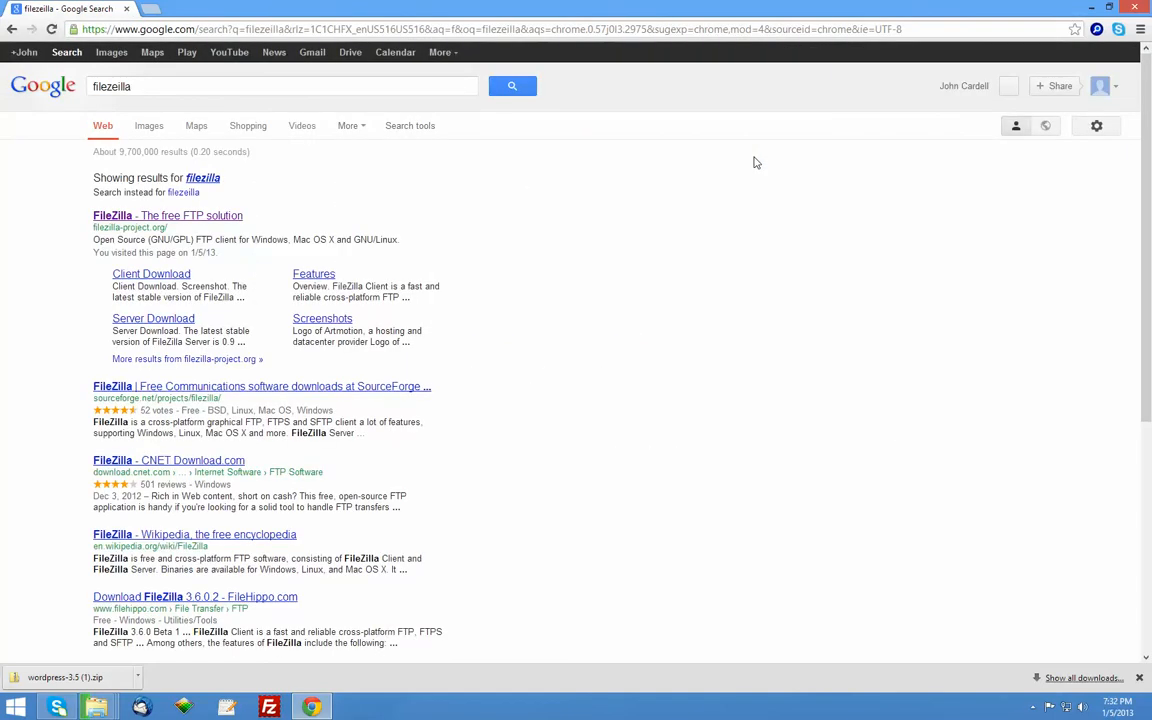
left_click(160, 215)
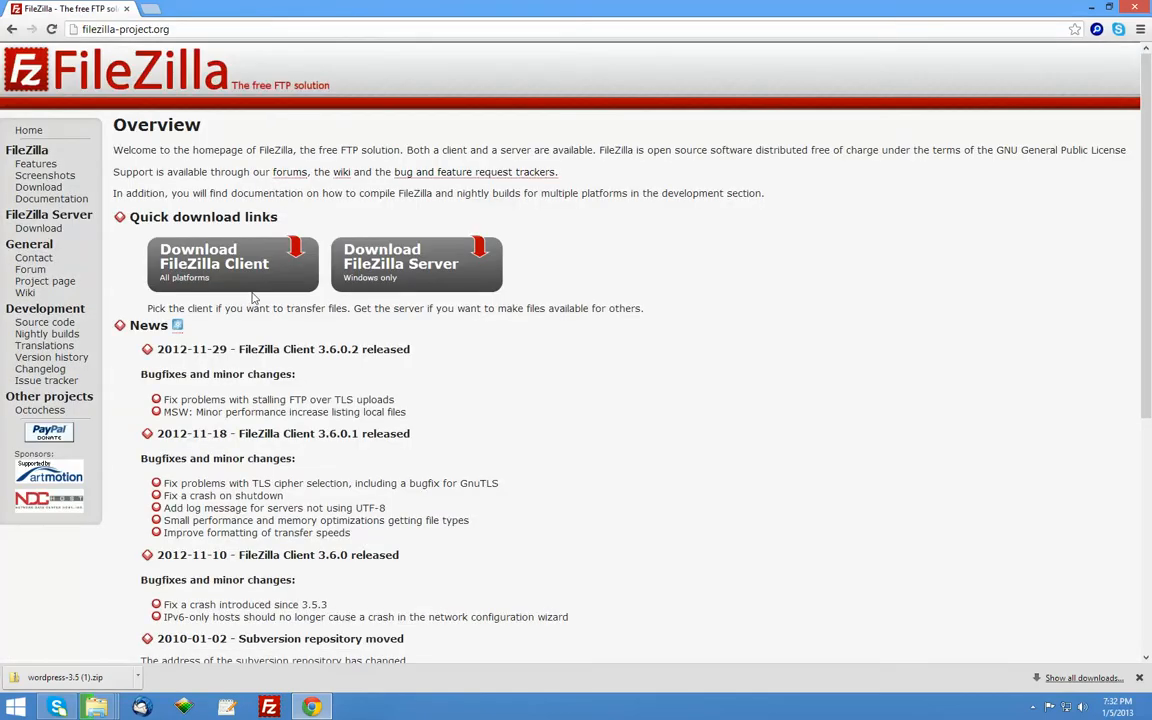
left_click(209, 266)
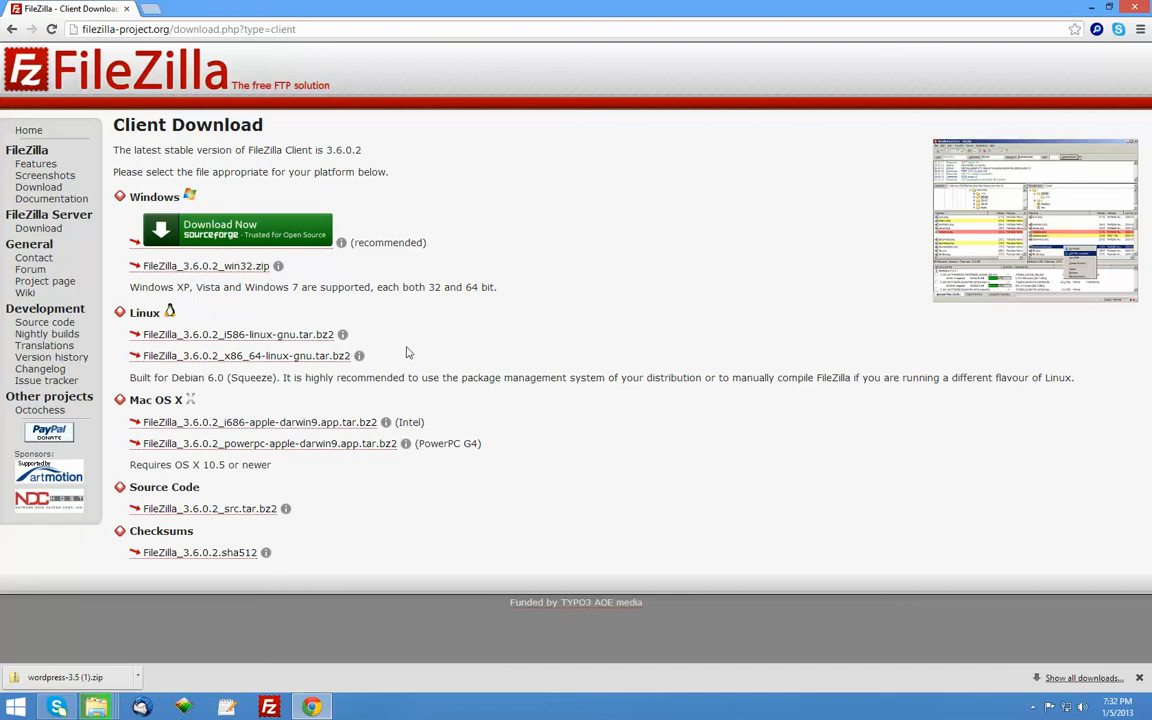
left_click(258, 229)
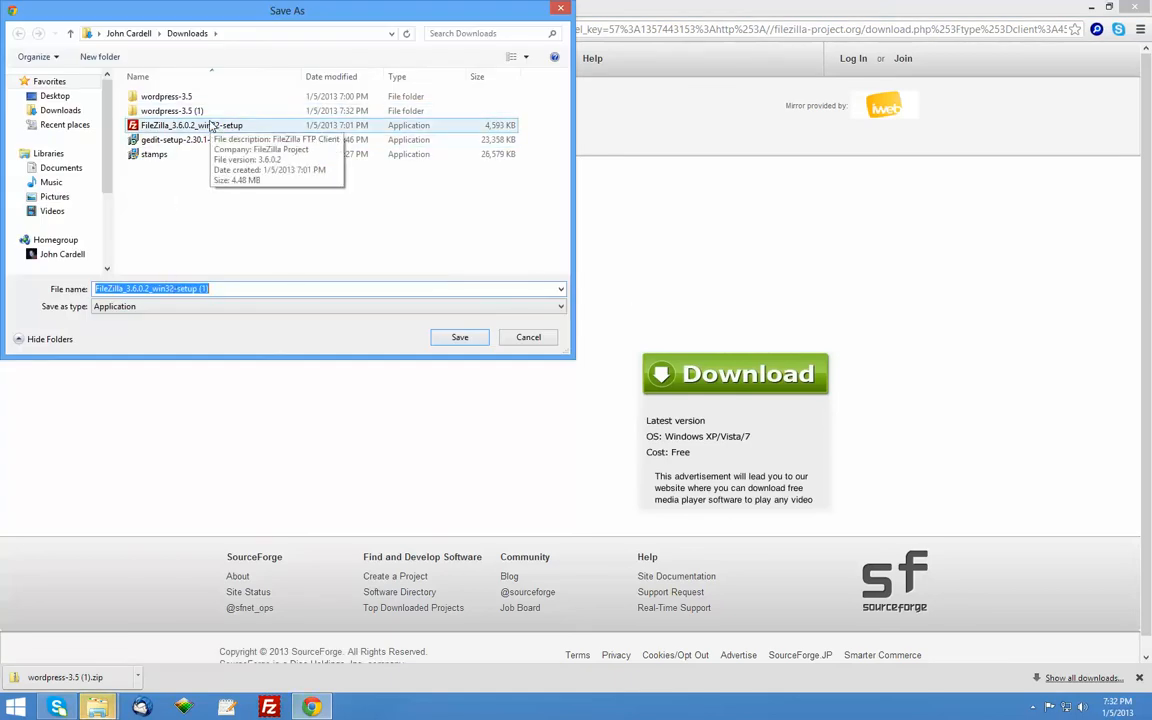
left_click(523, 338)
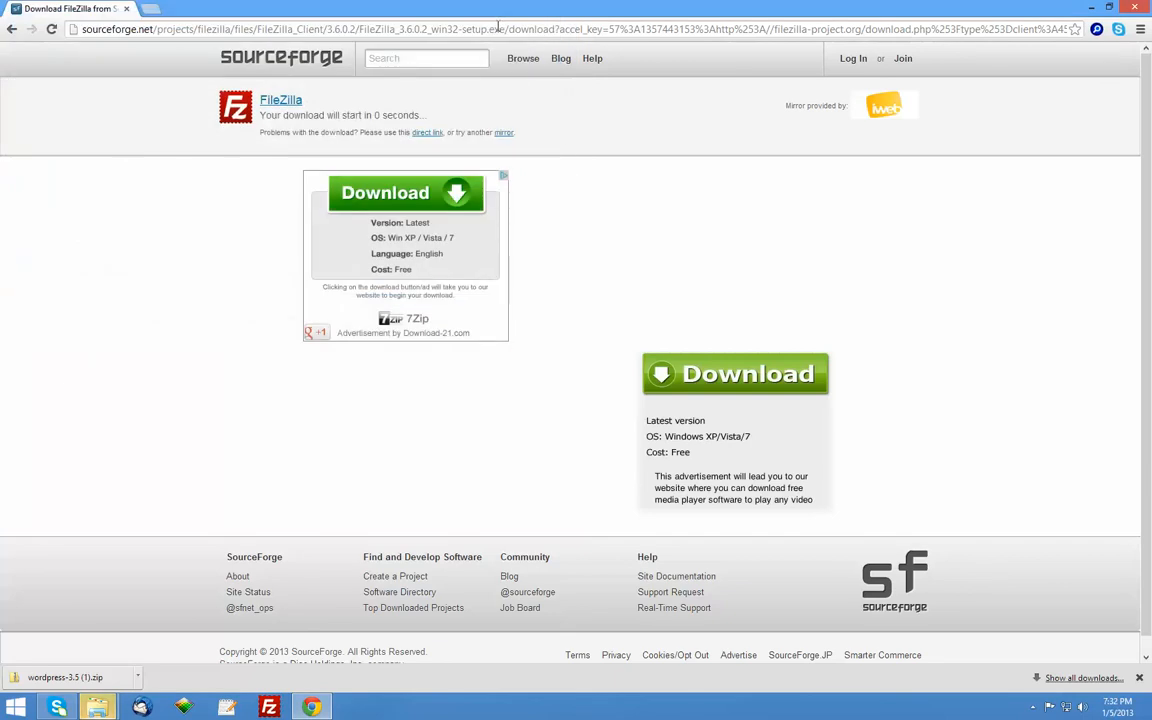
left_click(497, 28)
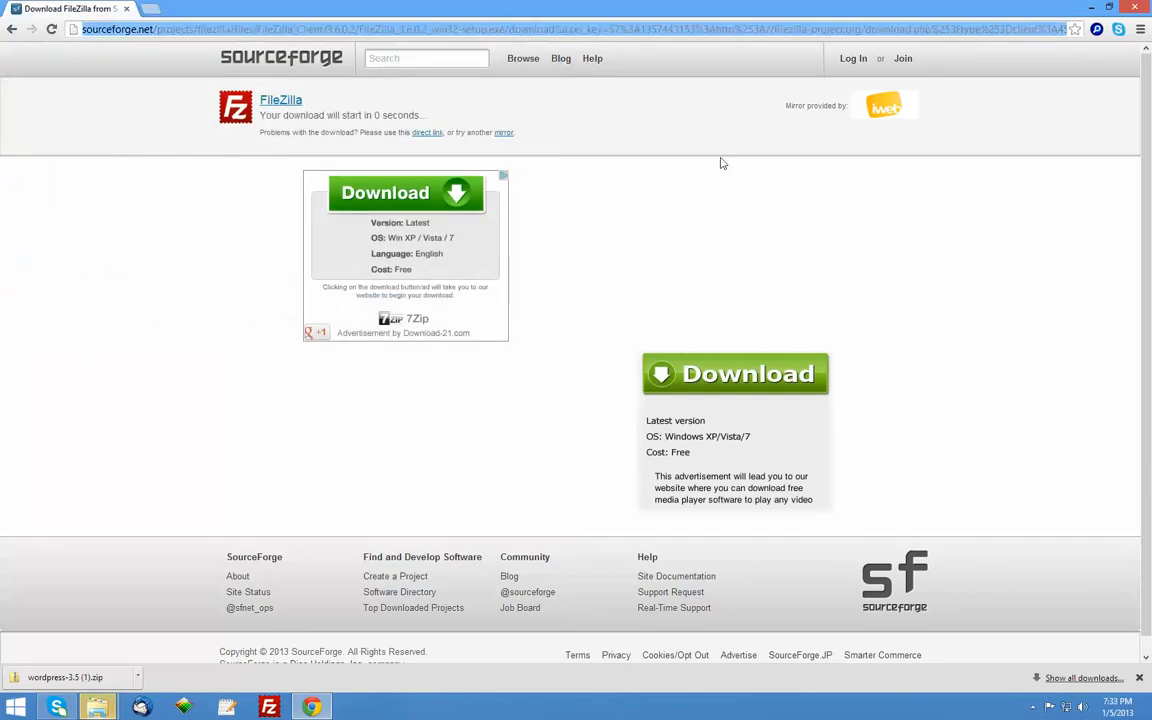
Load nocontractcellularphoneplan.com in Chrome to see its Index of / listing.
type("http://")
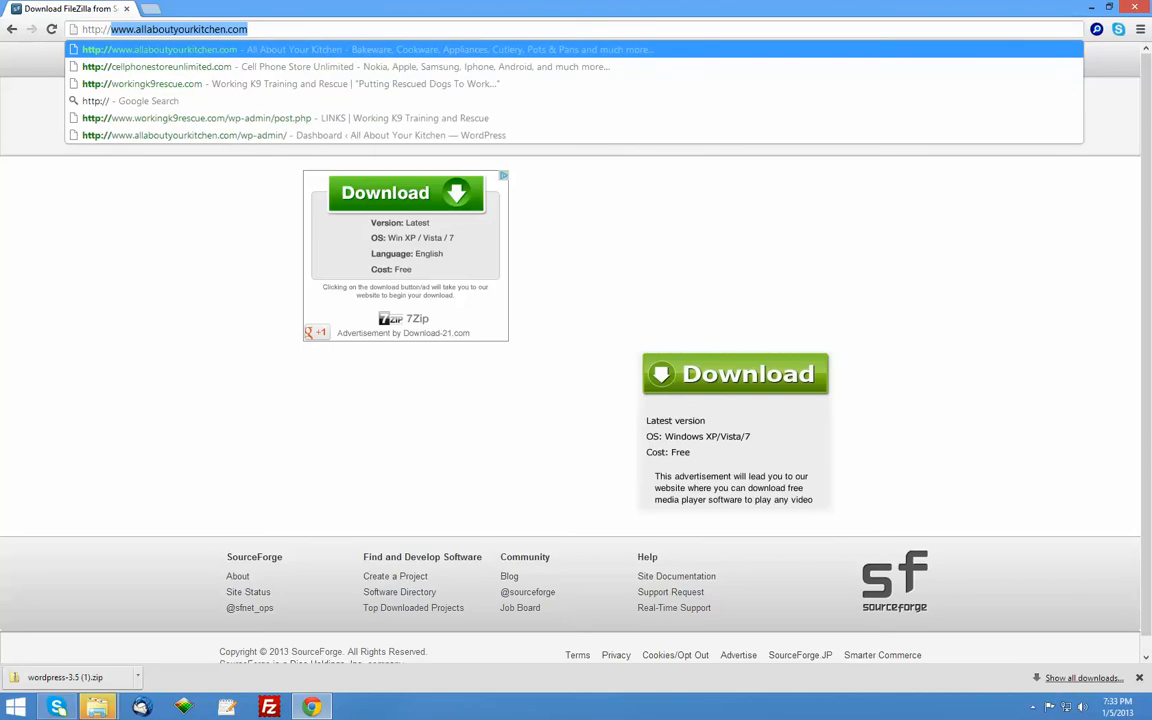
type("no")
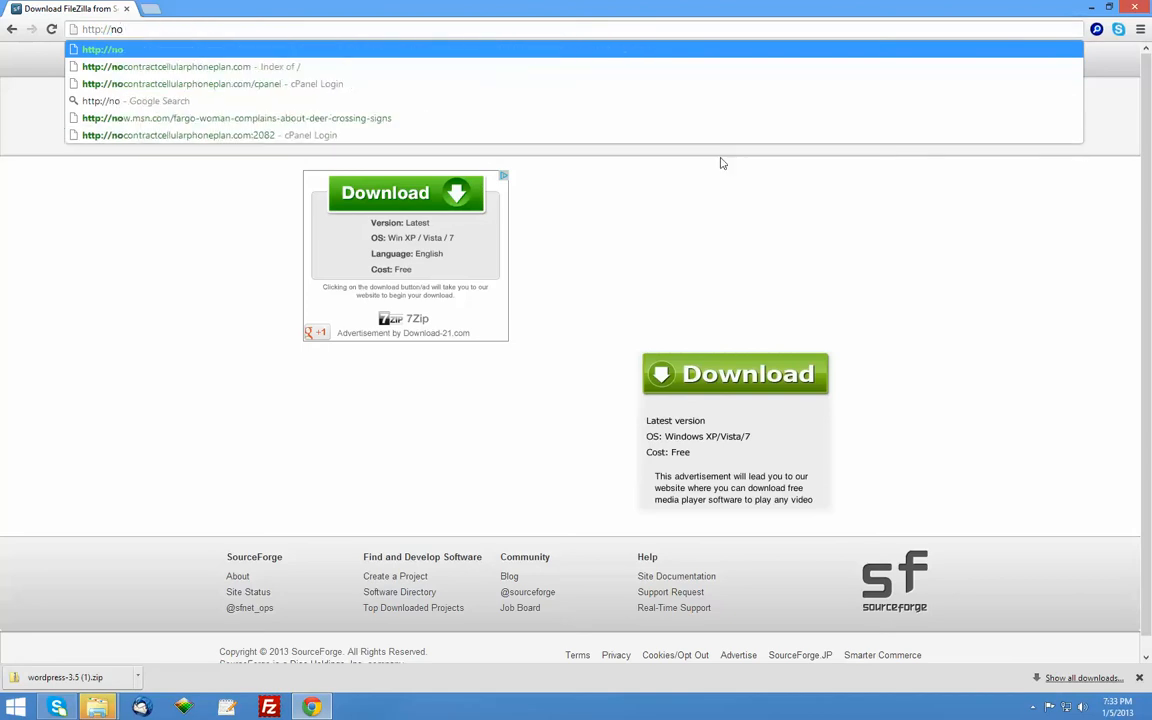
key("Down")
key("Return")
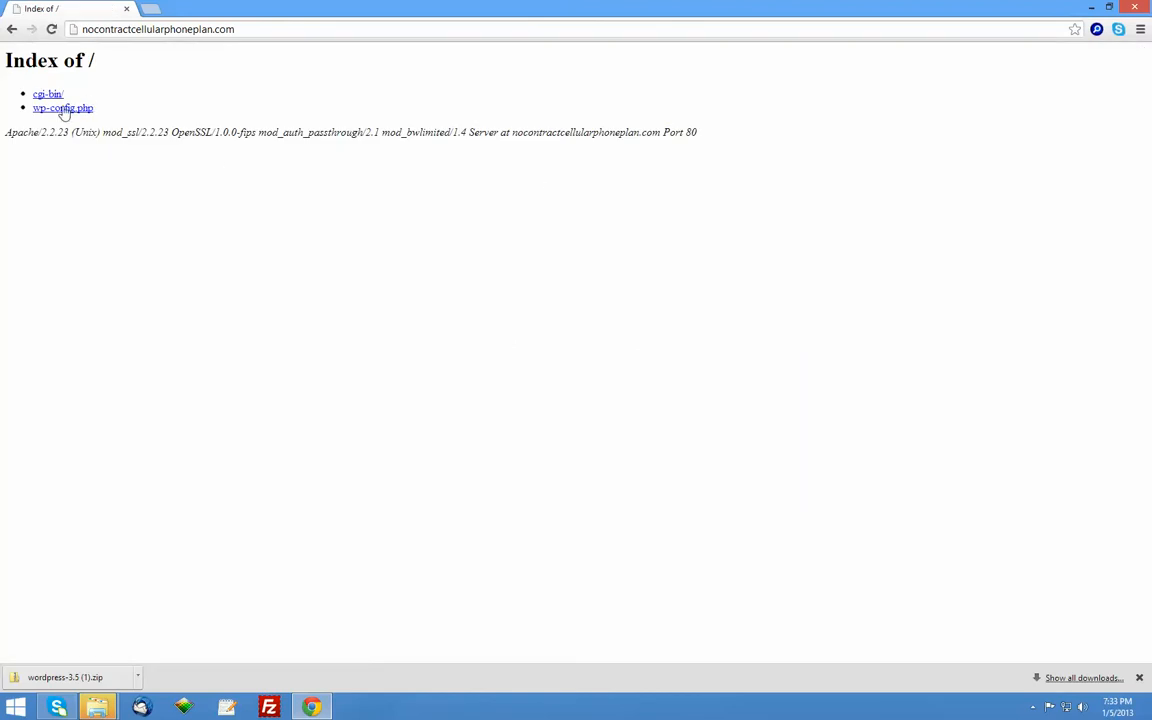
left_click(269, 707)
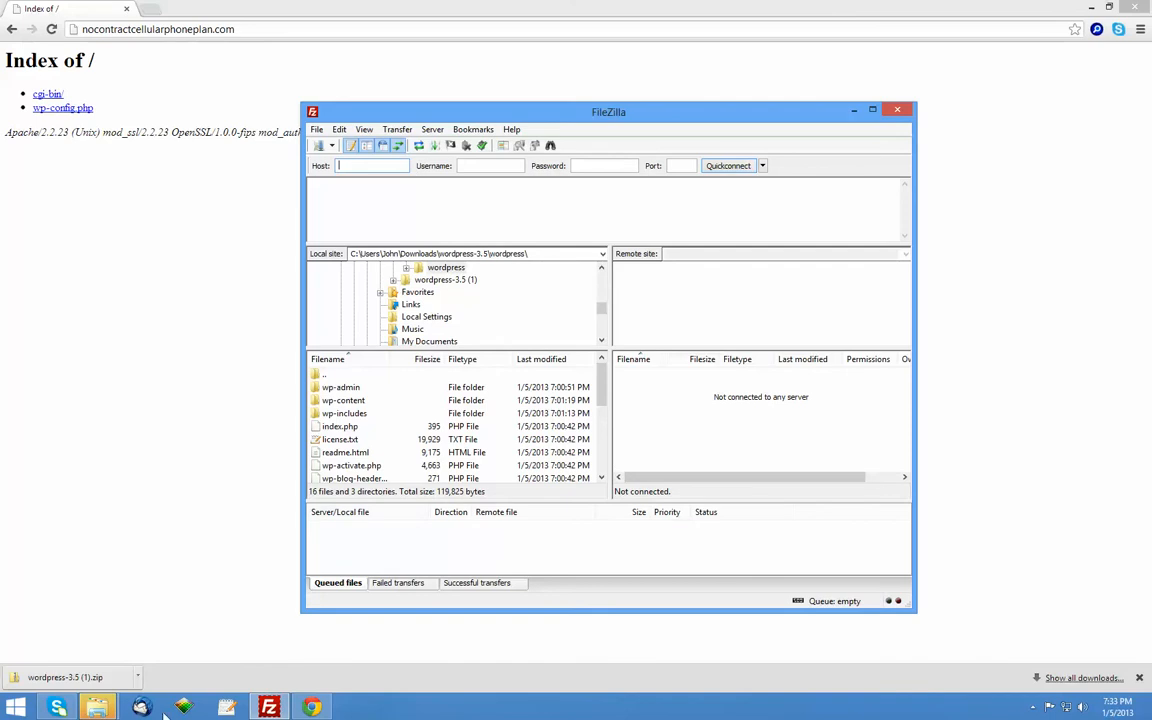
Open FileZilla's Site Manager to view the saved FTP site entries.
left_click(316, 129)
mouse_move(339, 129)
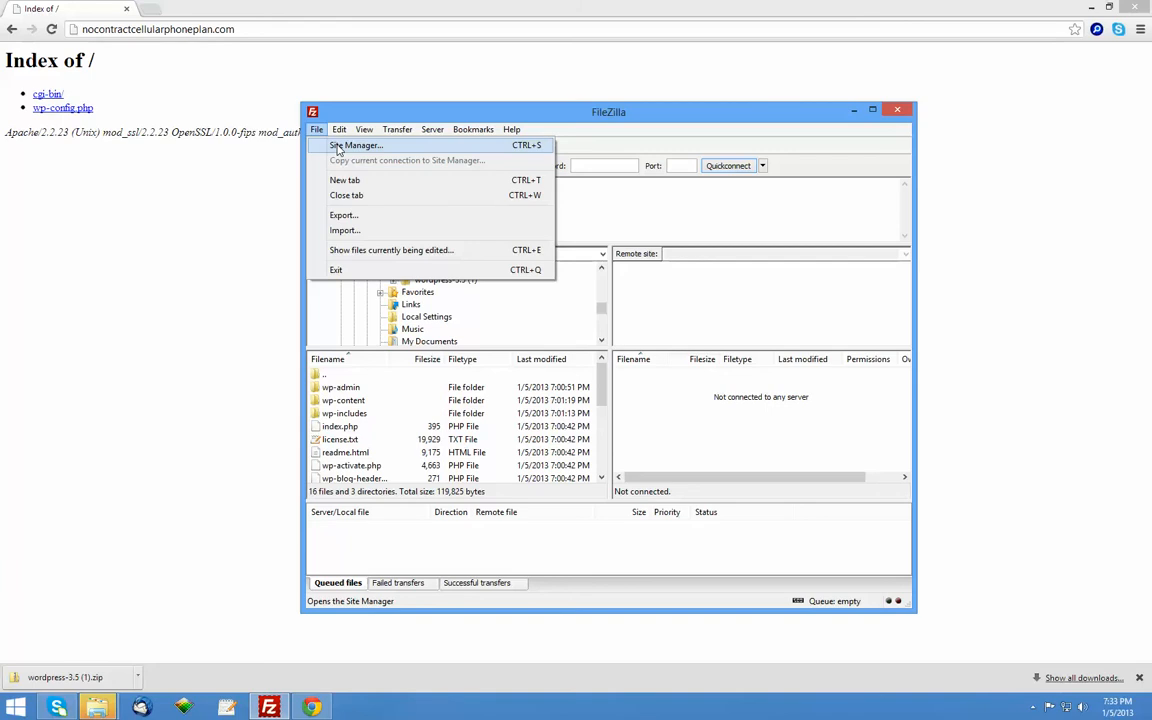
left_click(111, 573)
left_click(15, 707)
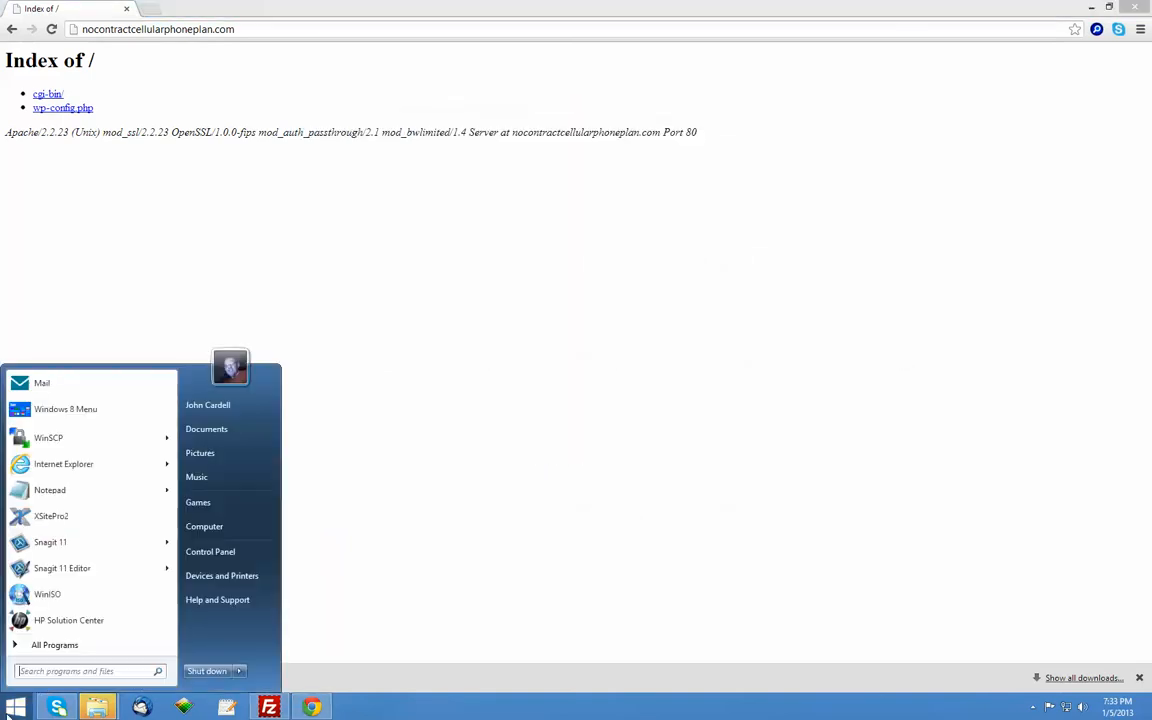
type("fil")
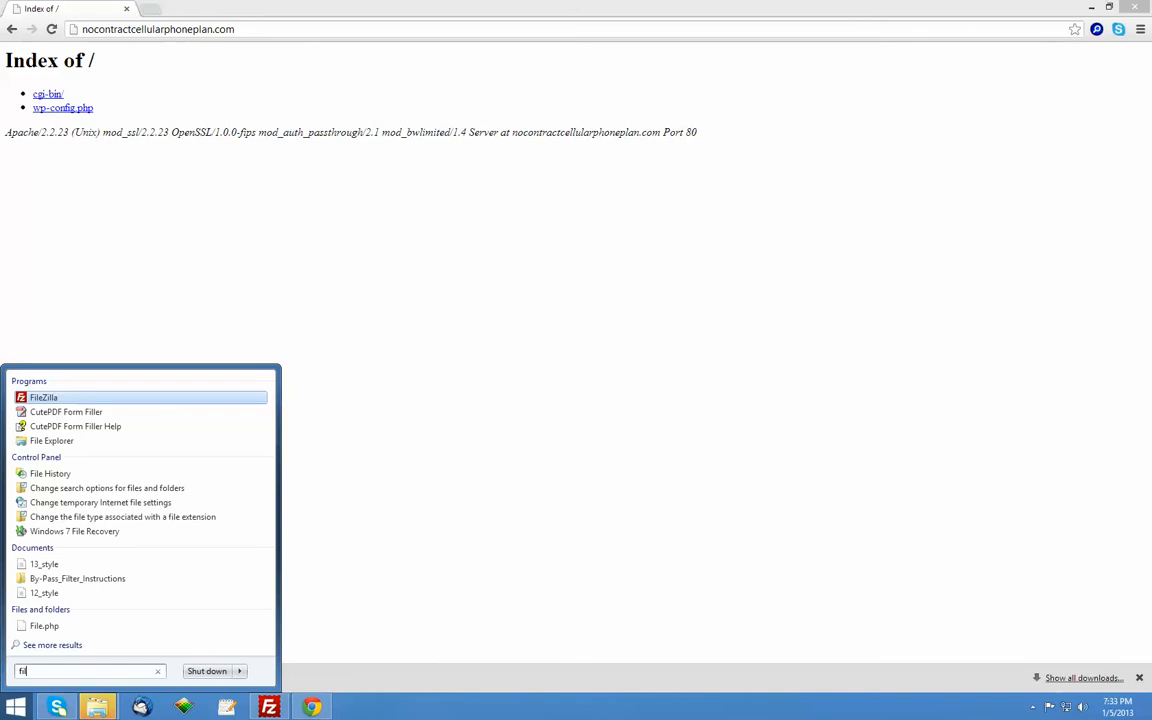
left_click(477, 357)
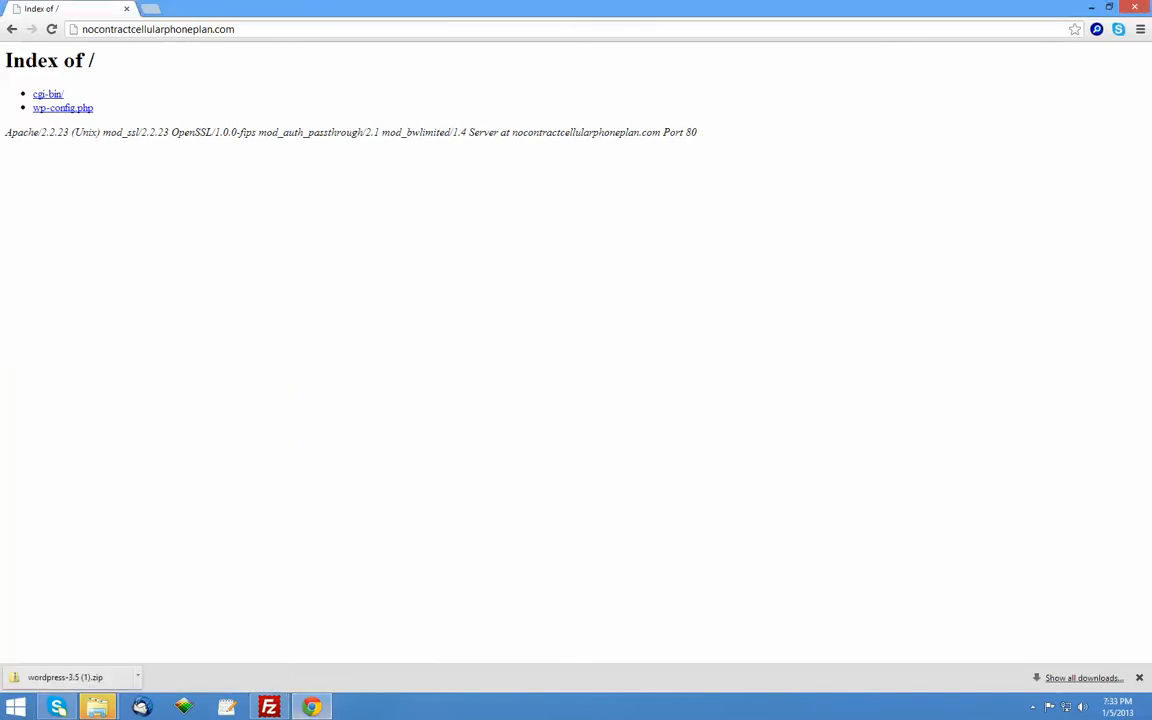
left_click(262, 707)
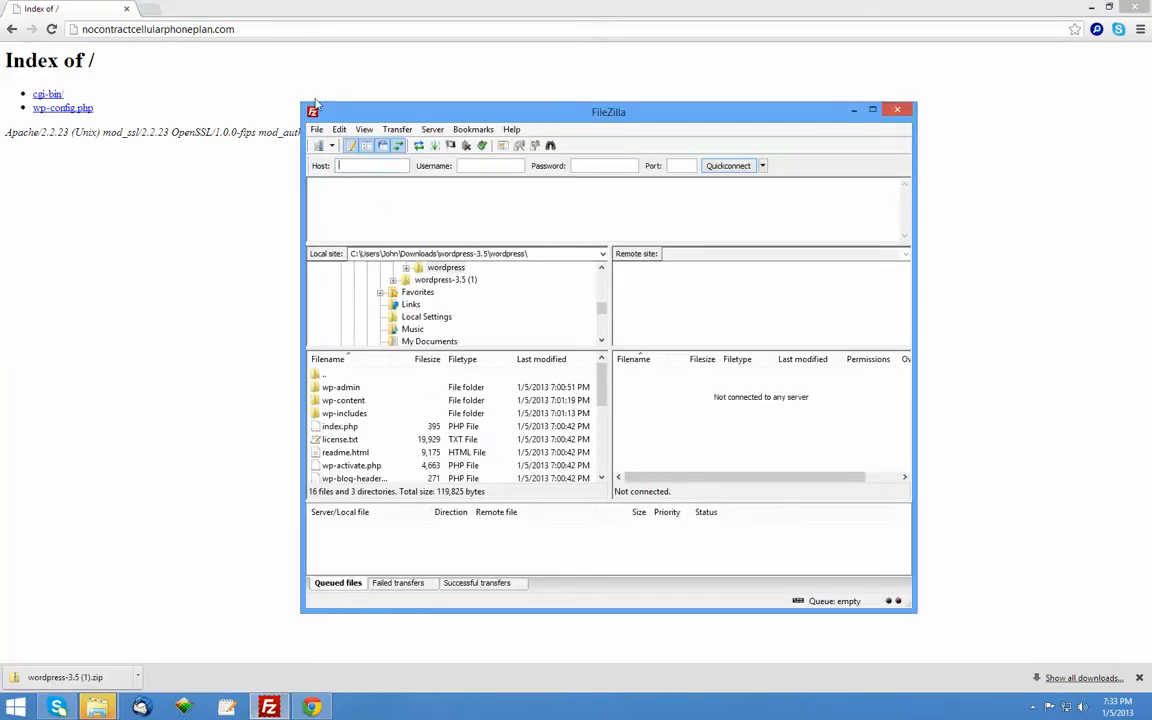
left_click(318, 130)
mouse_move(339, 130)
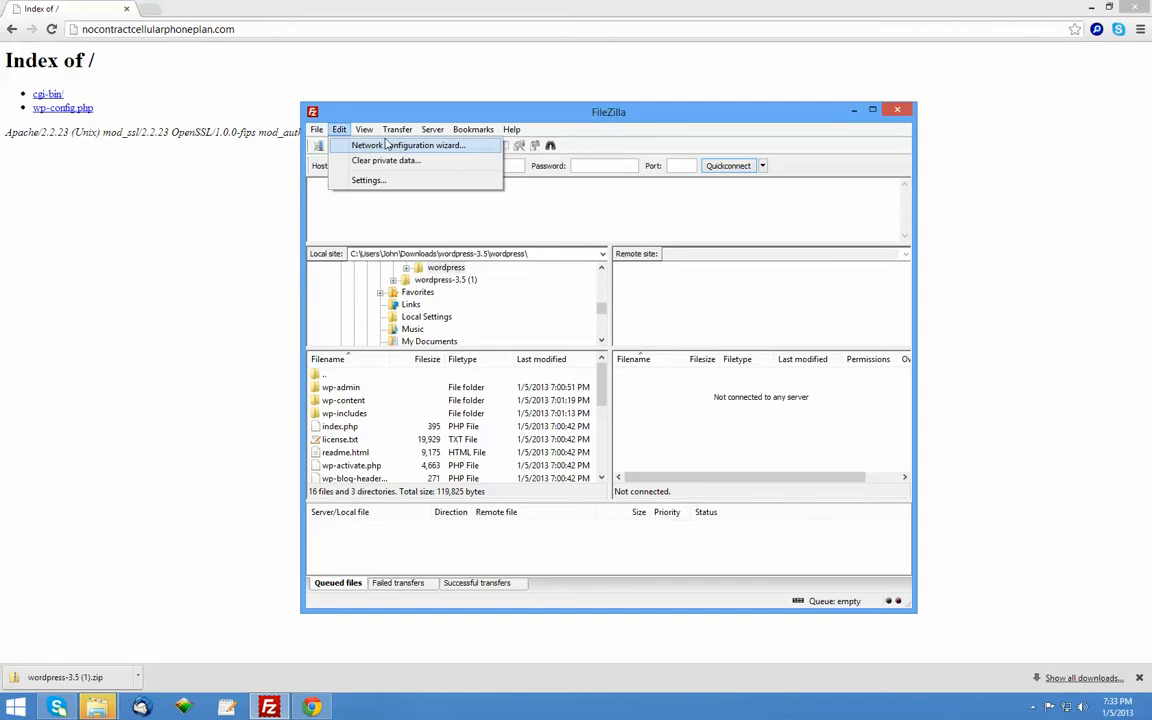
left_click(330, 147)
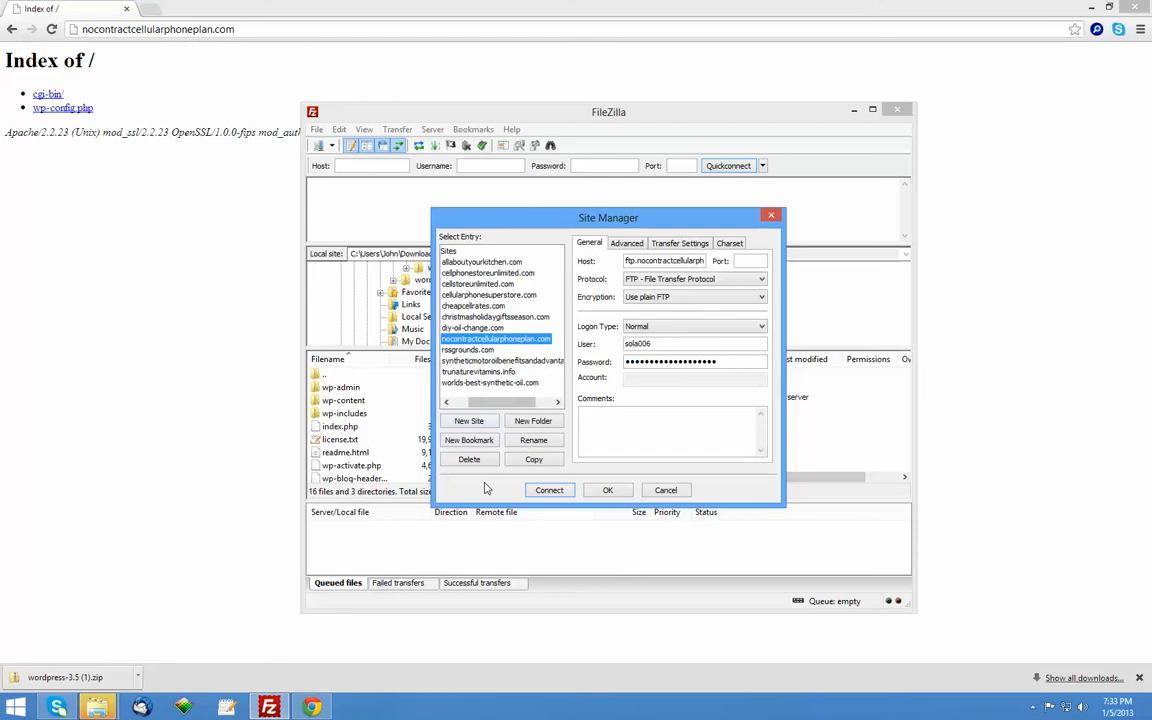
Delete the old site entry and create a new site named nocontractcellularphoneplan.com.
left_click(466, 461)
left_click(584, 383)
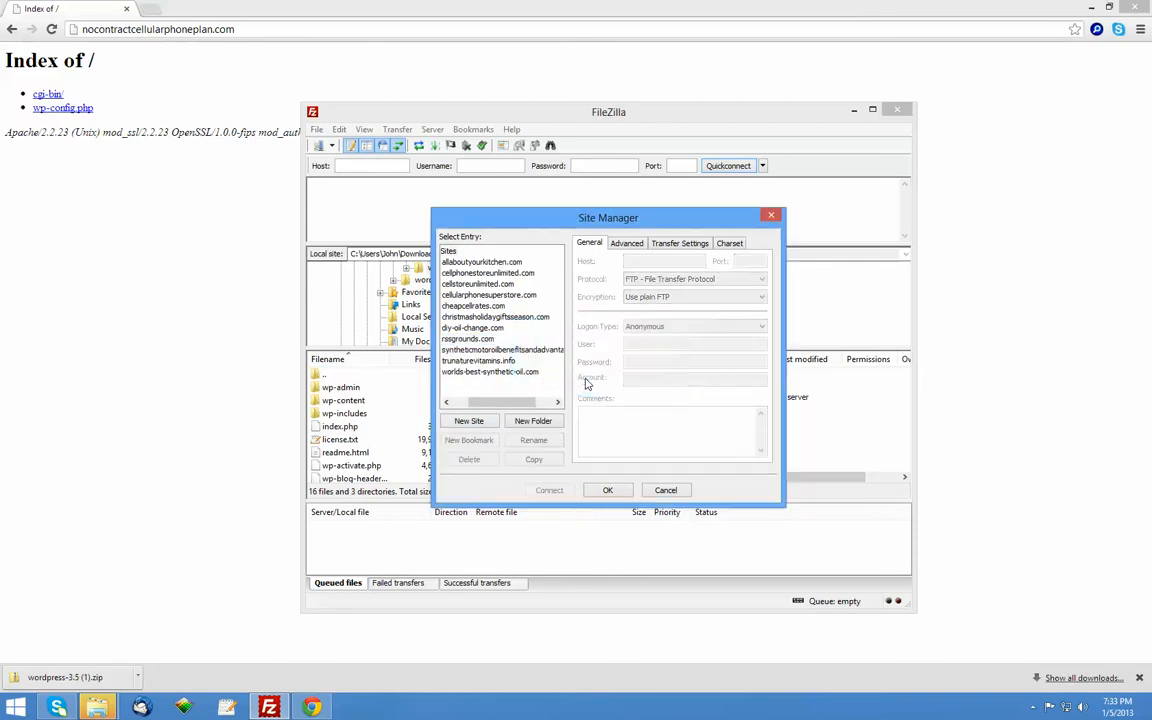
left_click(469, 421)
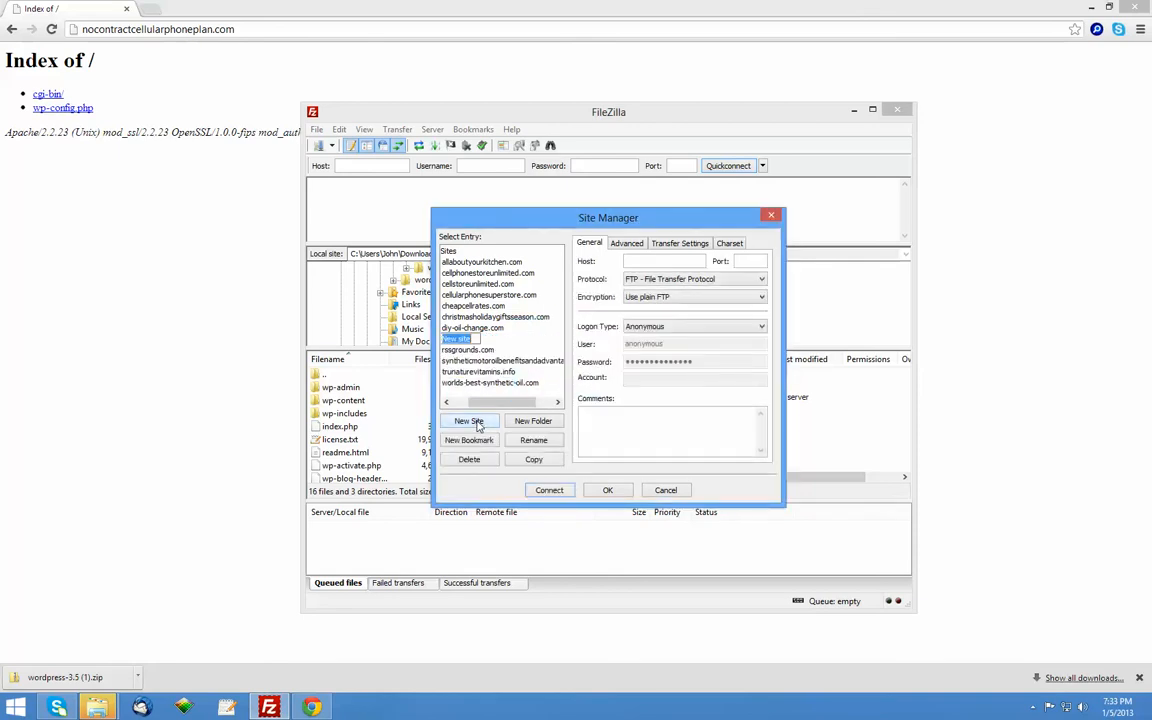
type("http://wordpress.org/latest.zip")
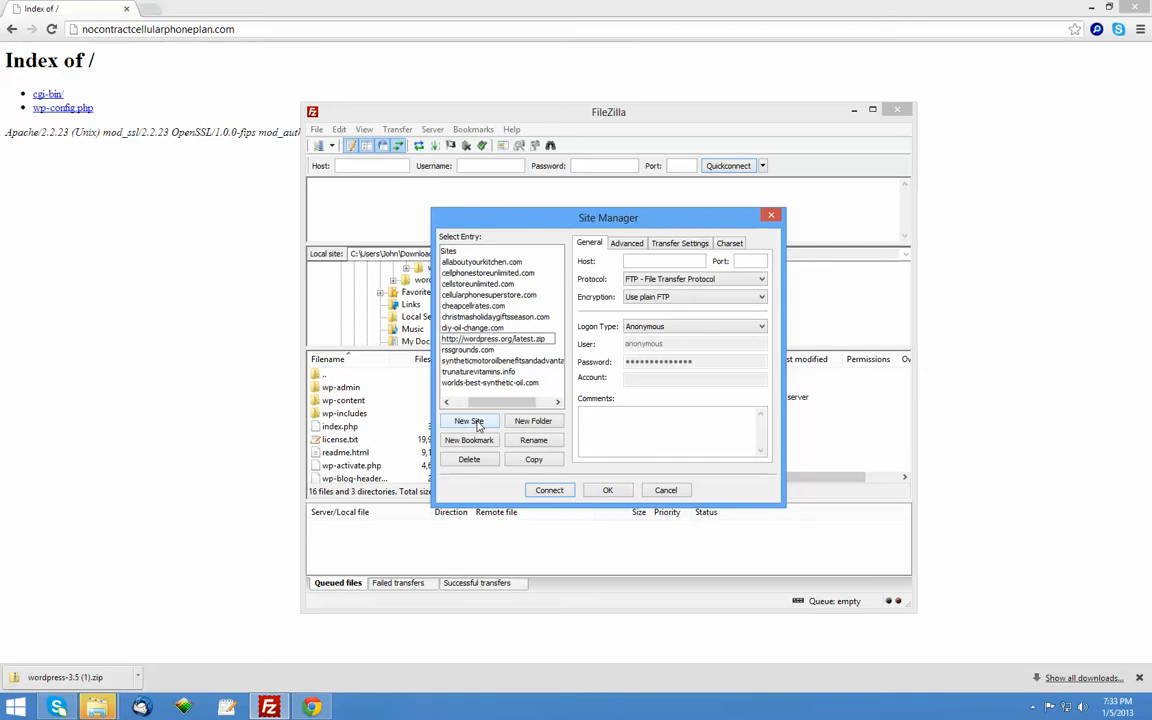
key("BackSpace")
key("BackSpace")
key("BackSpace")
key("BackSpace")
key("BackSpace")
key("BackSpace")
key("BackSpace")
key("BackSpace")
key("BackSpace")
key("BackSpace")
key("BackSpace")
key("BackSpace")
key("BackSpace")
key("BackSpace")
key("BackSpace")
key("BackSpace")
key("BackSpace")
key("BackSpace")
key("BackSpace")
key("BackSpace")
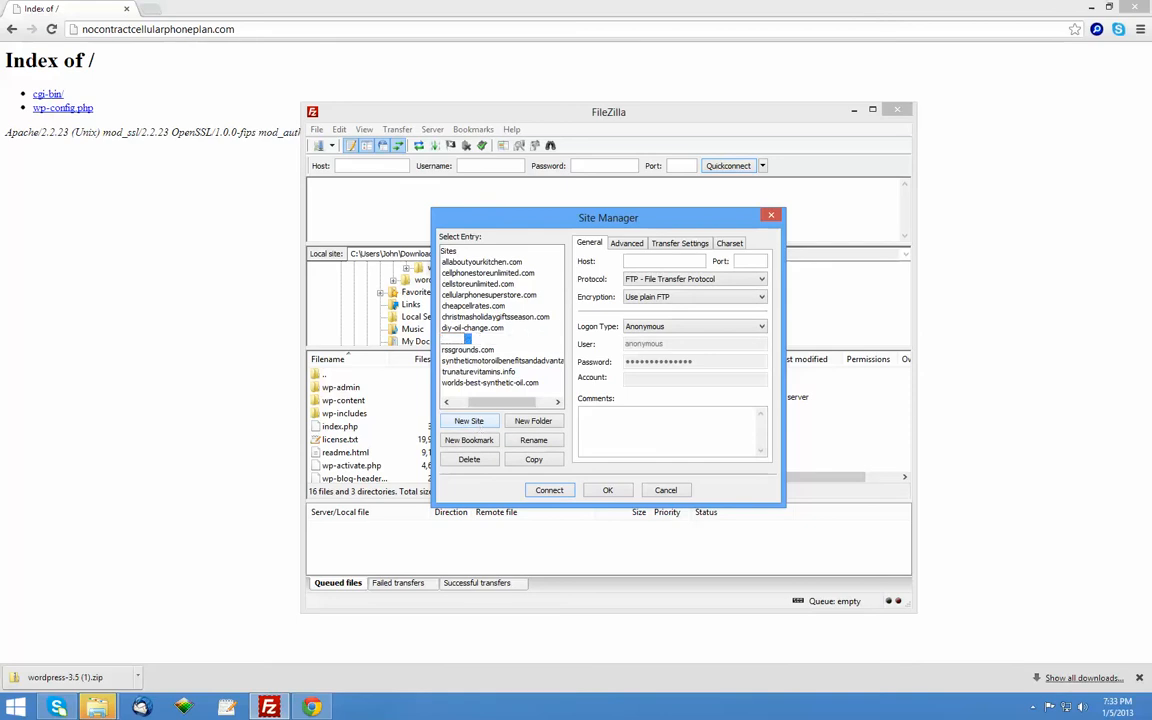
type("nocontractcellularph")
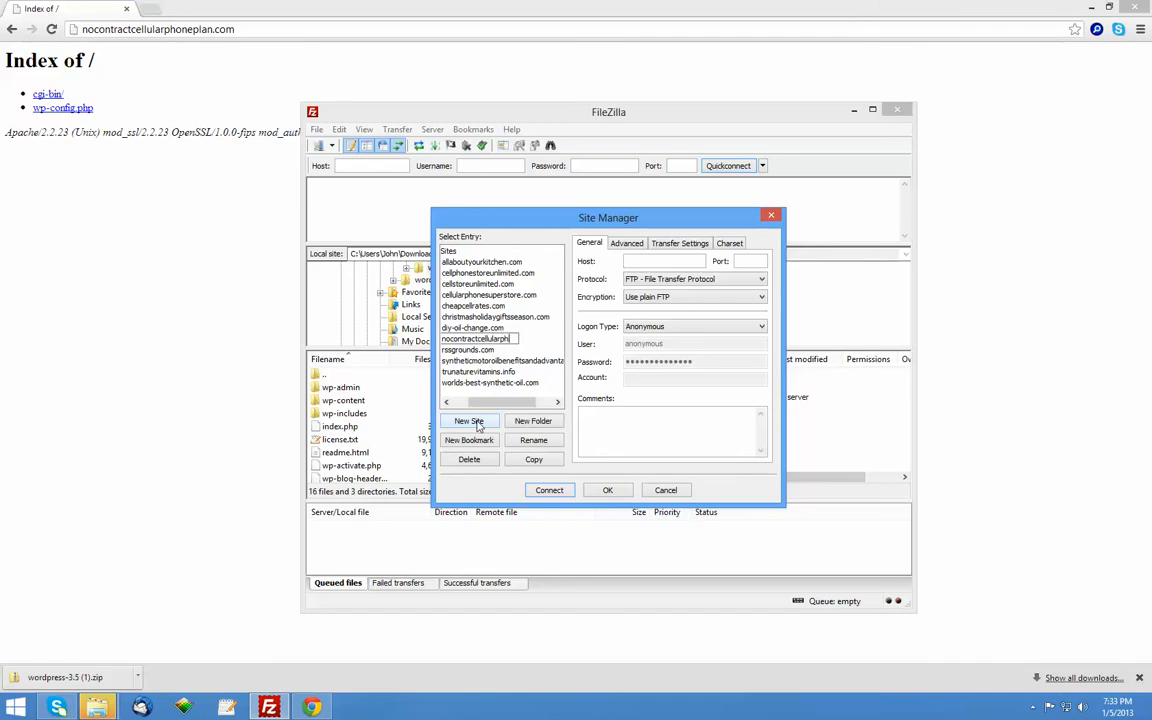
type("oneplan.com")
left_click(692, 262)
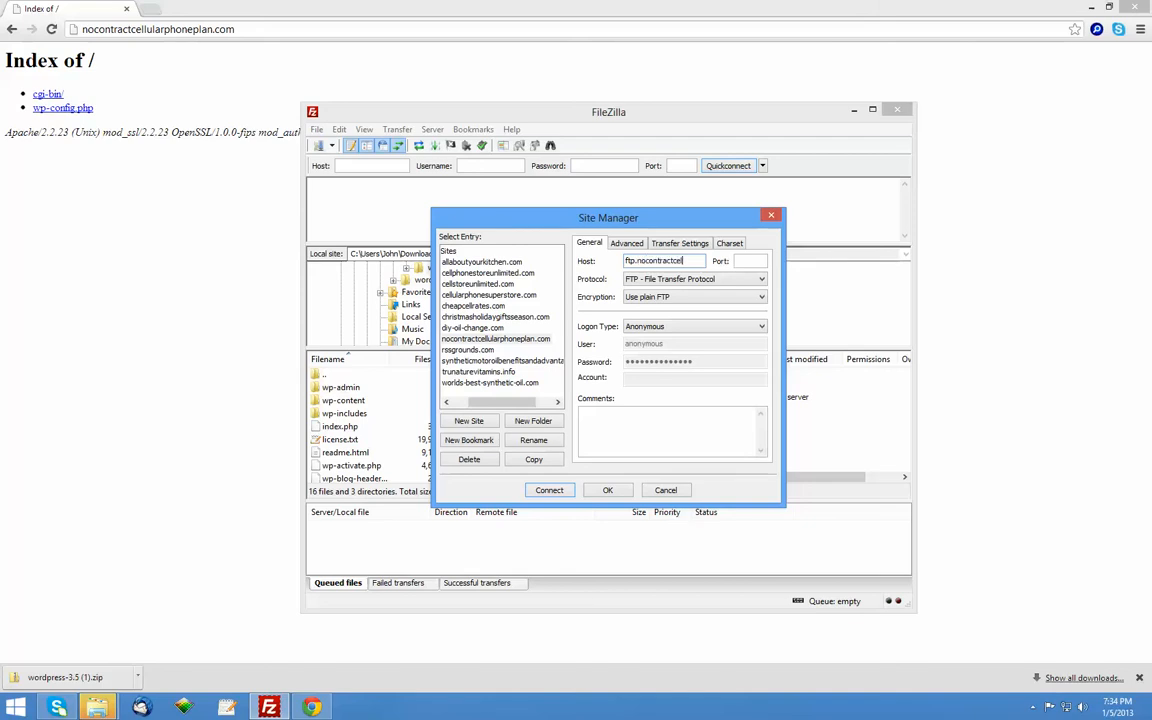
Set host ftp.nocontractcellularphoneplan.com, Normal logon with the FTP username and password, and connect.
type("oneplan.com")
left_click(690, 326)
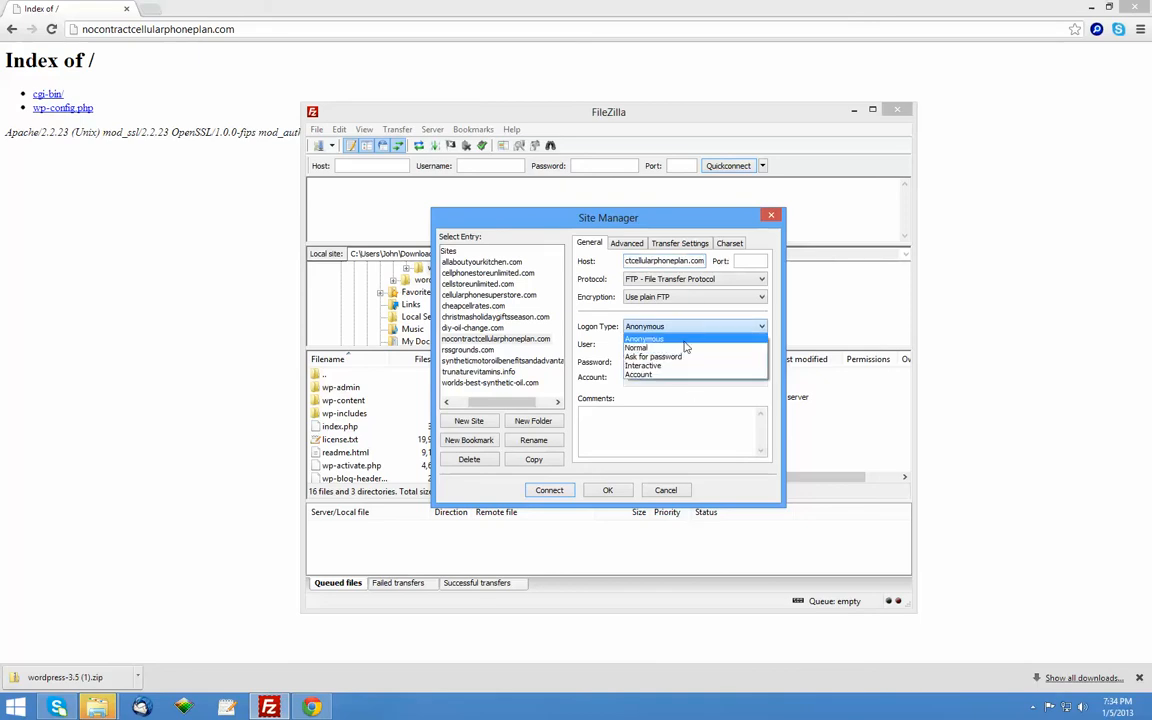
left_click(686, 348)
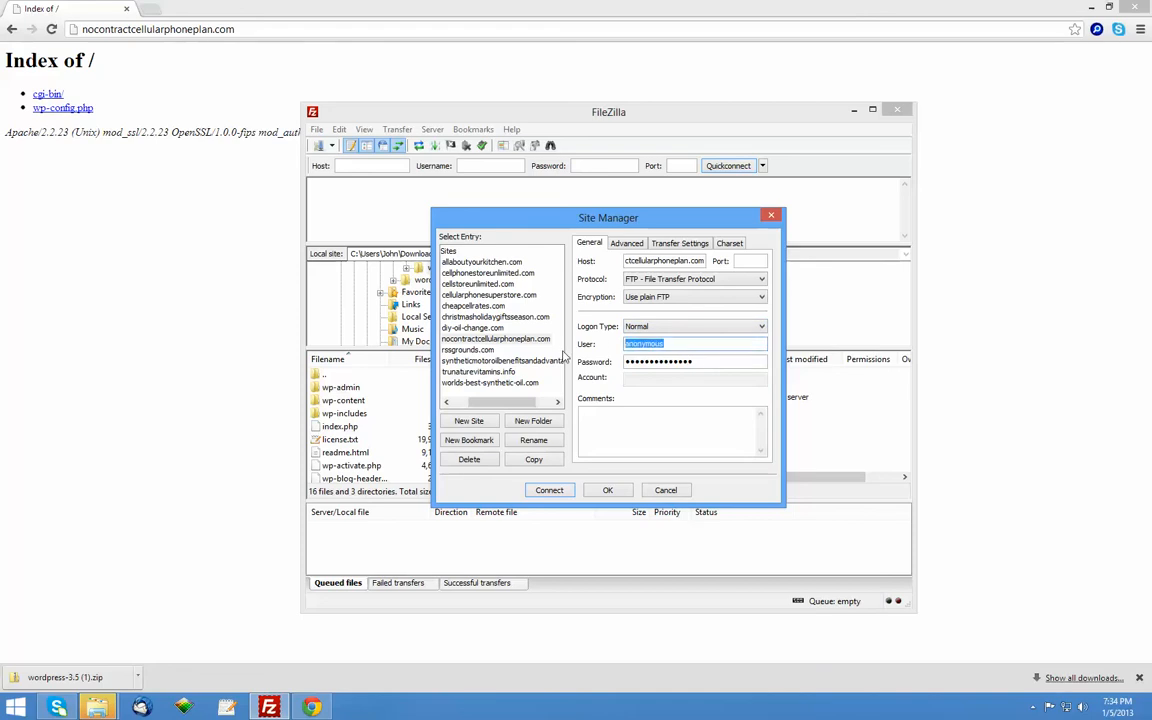
type("sola006")
key("Tab")
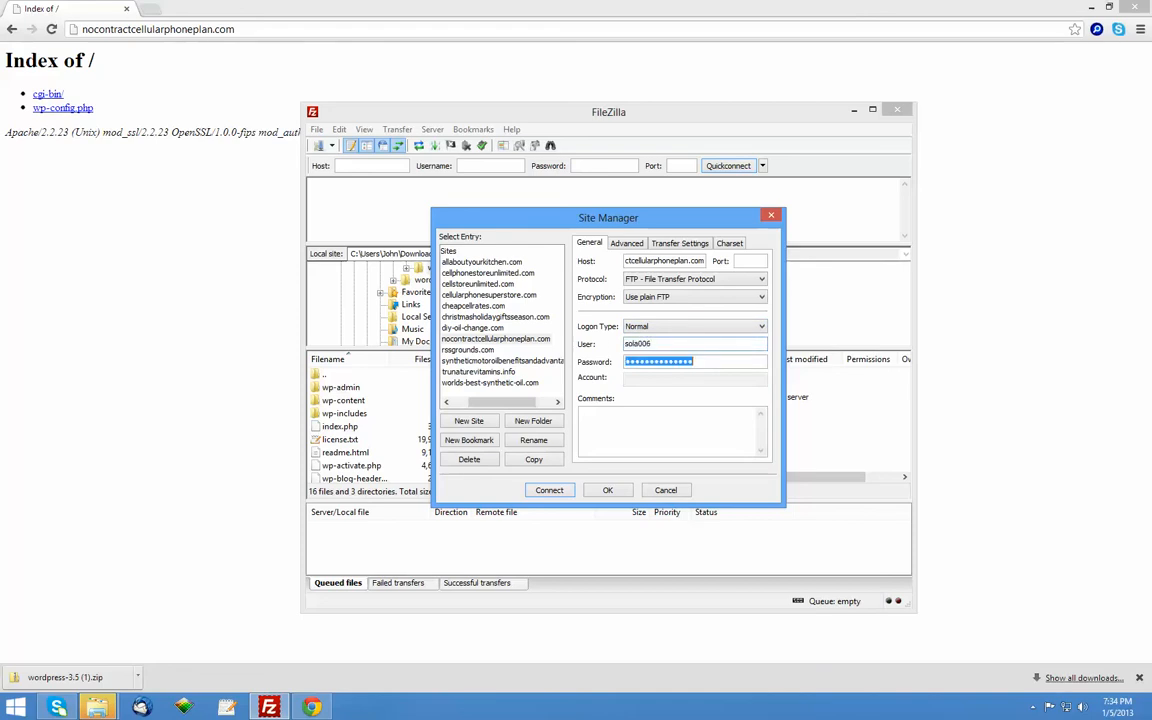
type("s")
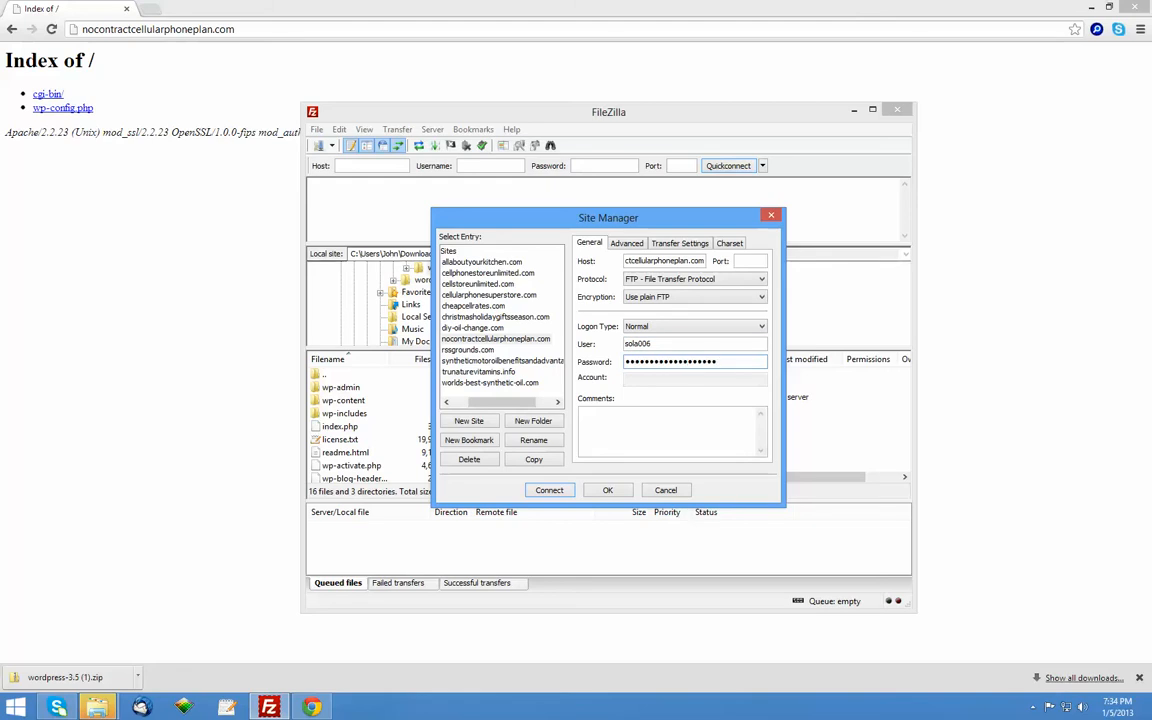
left_click(547, 490)
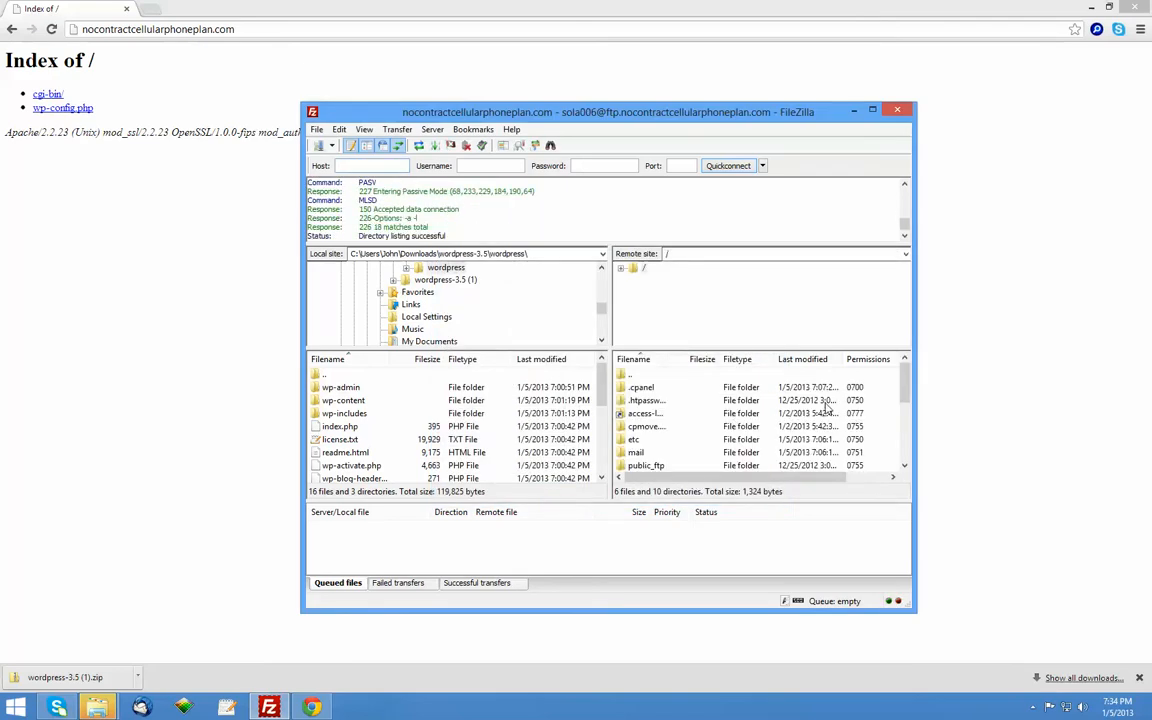
Delete the old wp-config.php from the server's public_html folder.
left_click_drag(905, 377, 903, 405)
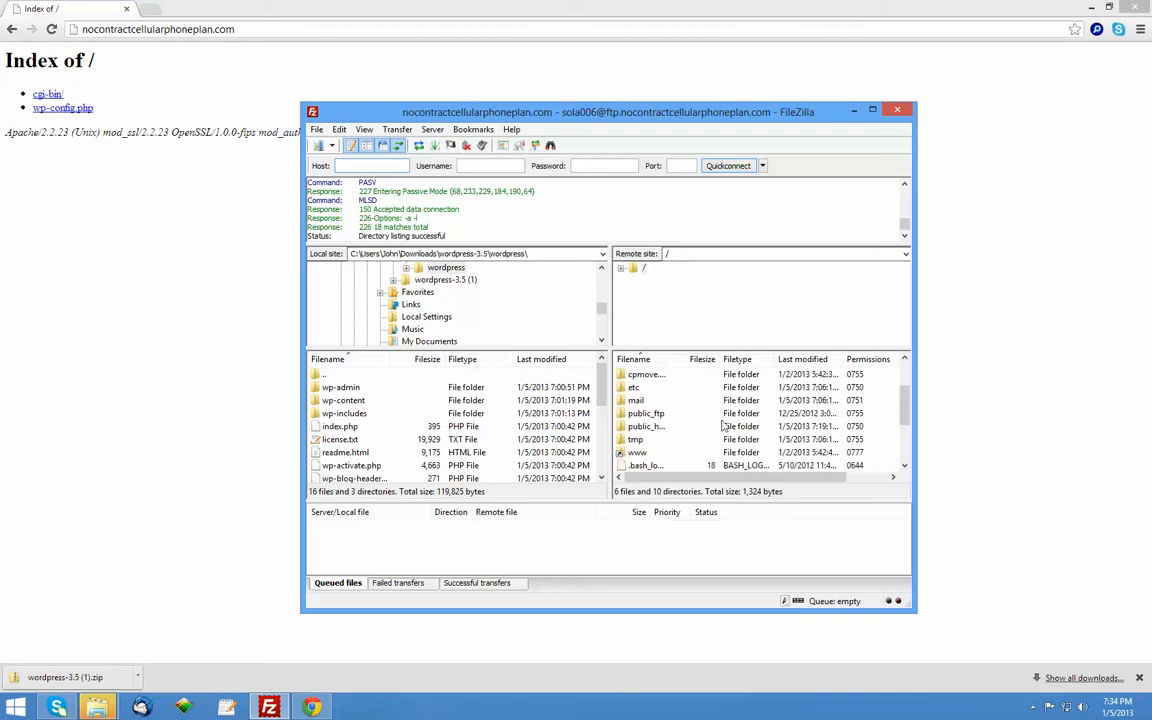
double_click(659, 430)
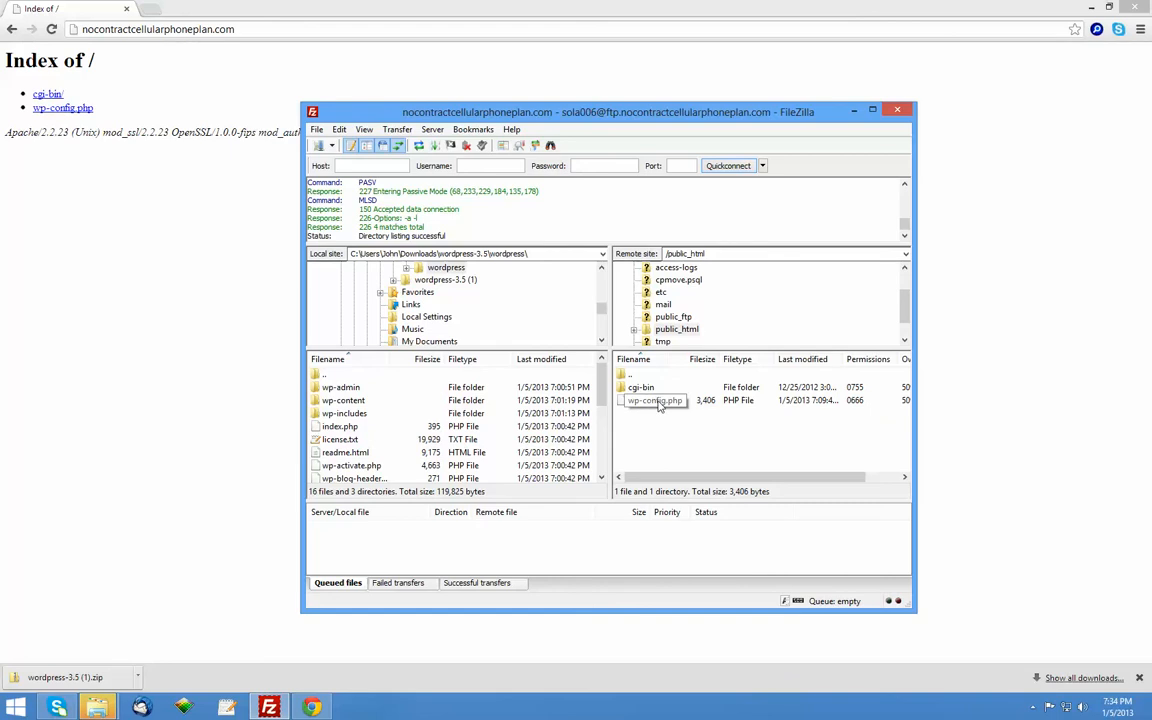
left_click(659, 402)
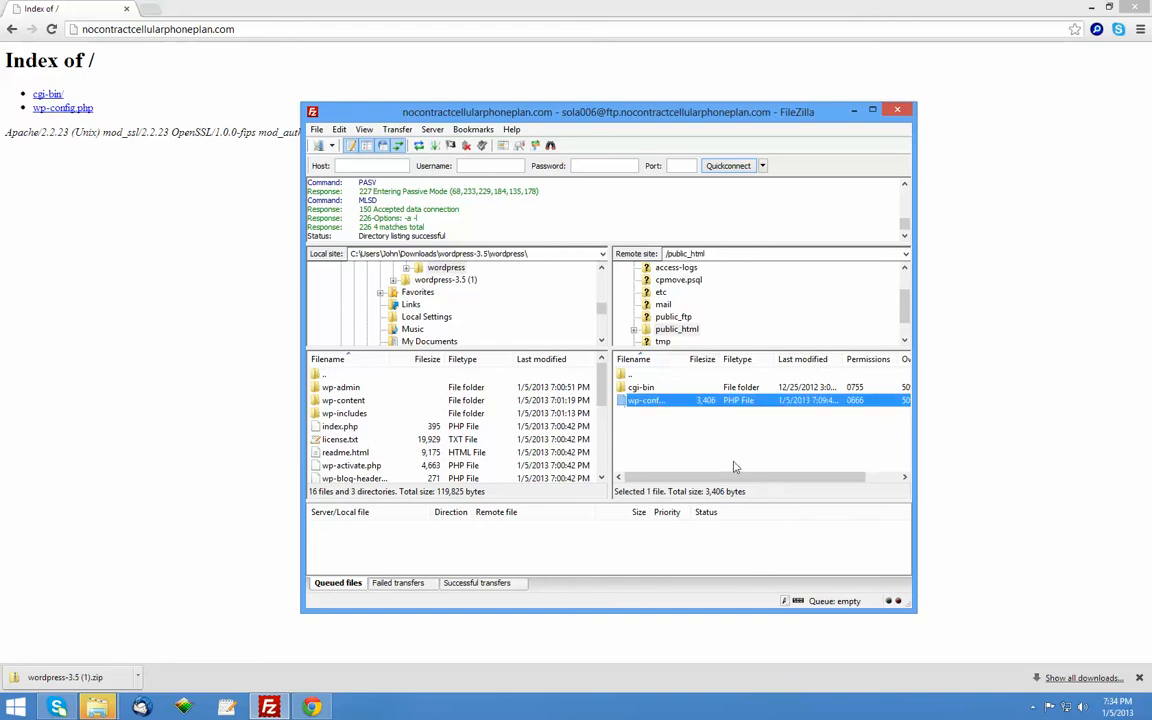
key("Delete")
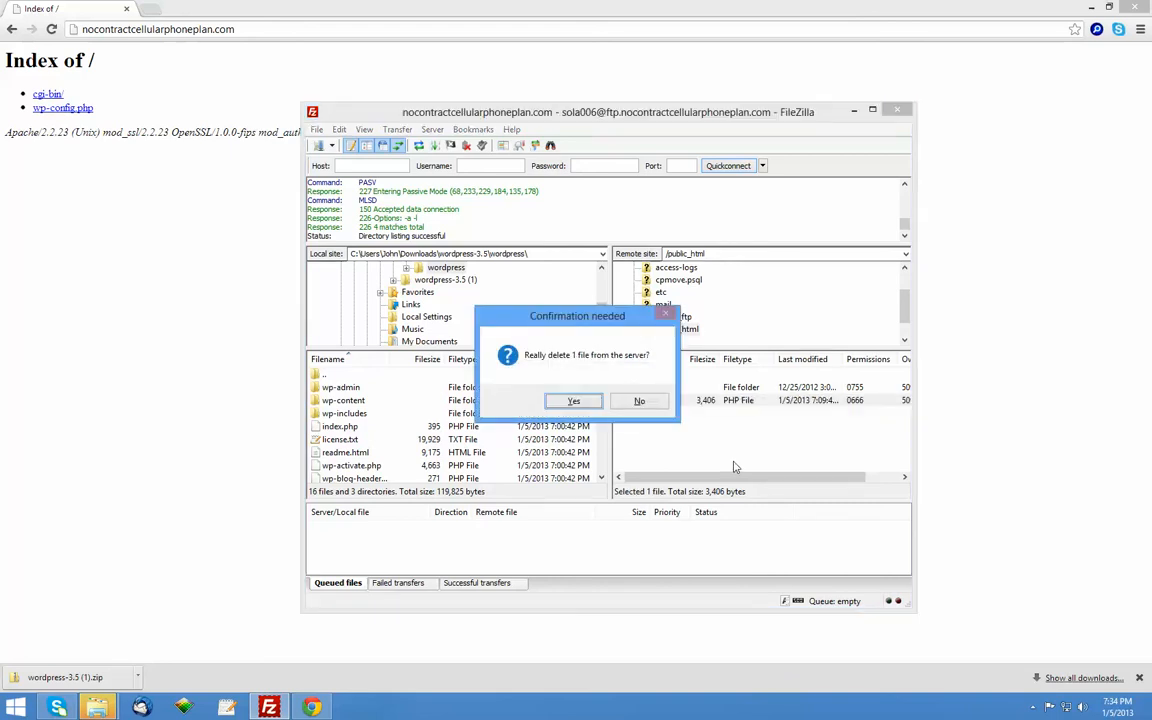
left_click(574, 402)
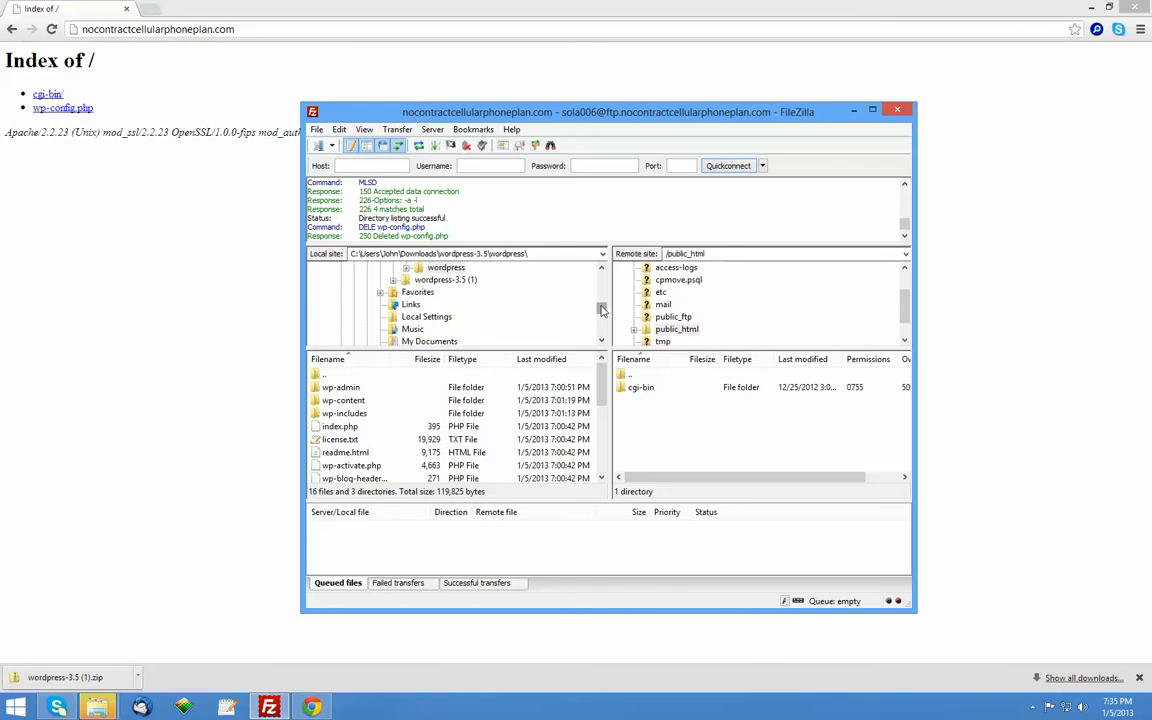
scroll(601, 305, "up", 2)
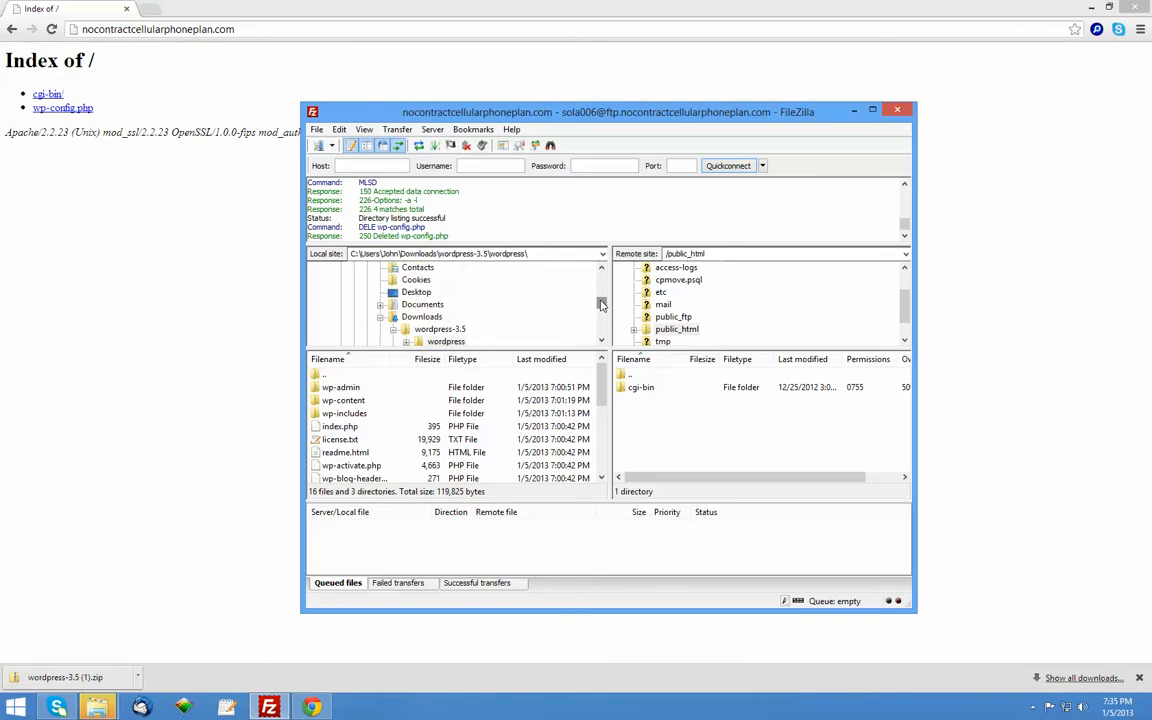
Upload everything in the local Downloads\wordpress-3.5\wordpress folder to public_html.
left_click(420, 316)
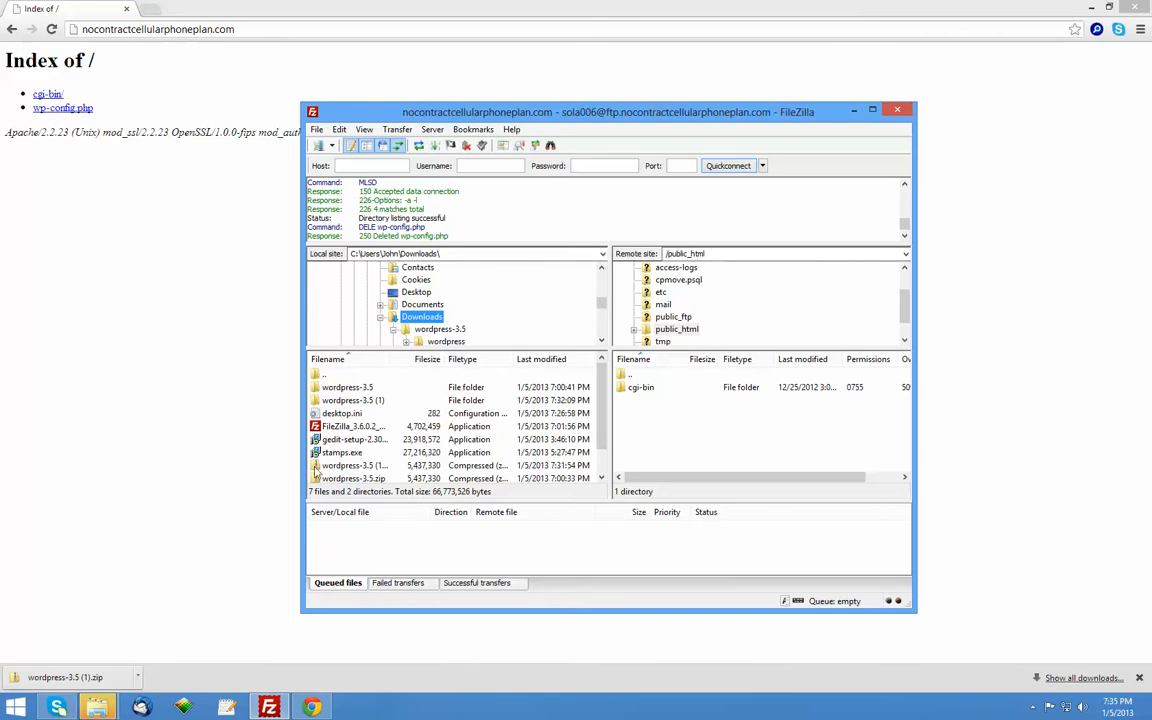
double_click(340, 388)
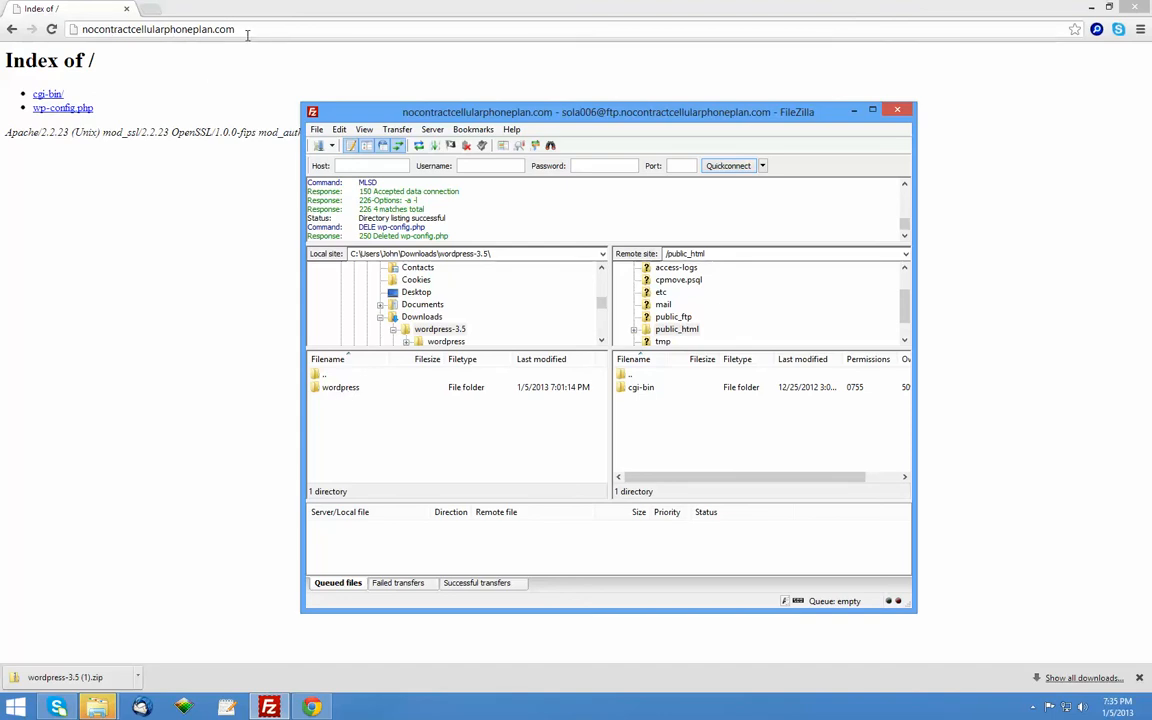
double_click(330, 390)
left_click(341, 389)
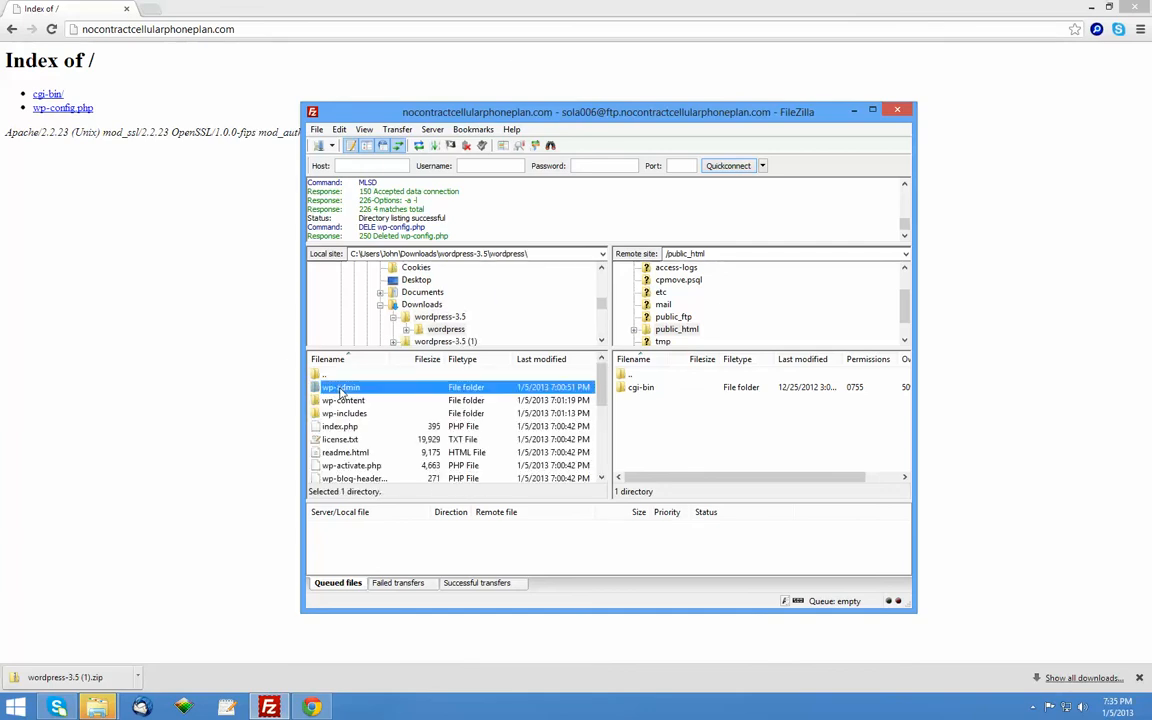
key("shift+Down")
key("shift+Down")
key("shift+Down")
key("shift+Down")
key("shift+Down")
key("shift+Down")
key("shift+Down")
key("shift+Down")
key("shift+Down")
key("shift+Down")
key("shift+Down")
key("shift+Down")
key("shift+Down")
key("shift+Down")
key("shift+Down")
key("shift+Down")
key("shift+Down")
key("shift+Down")
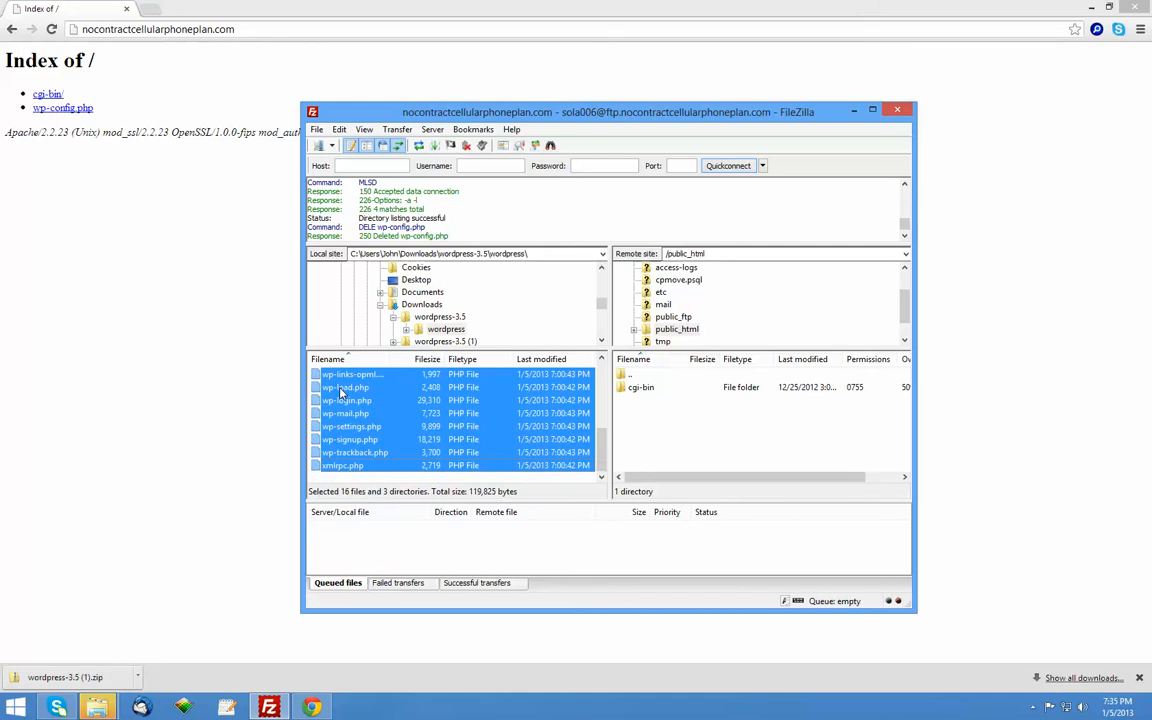
right_click(341, 389)
left_click(345, 397)
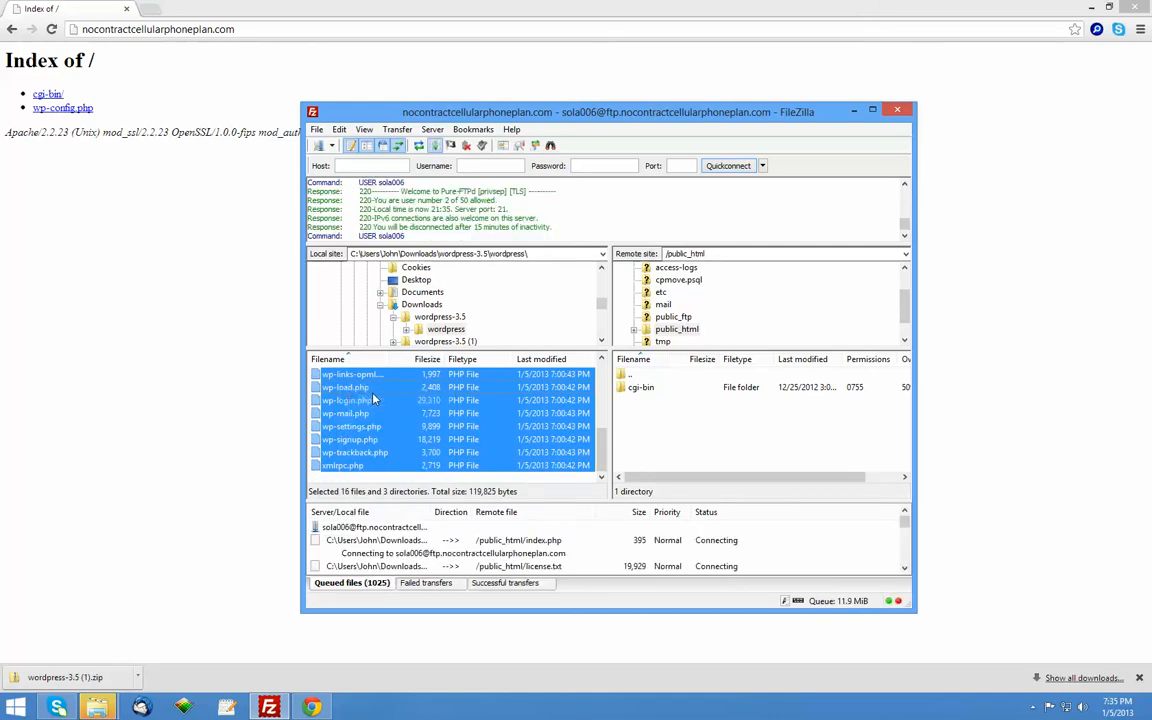
left_click(956, 218)
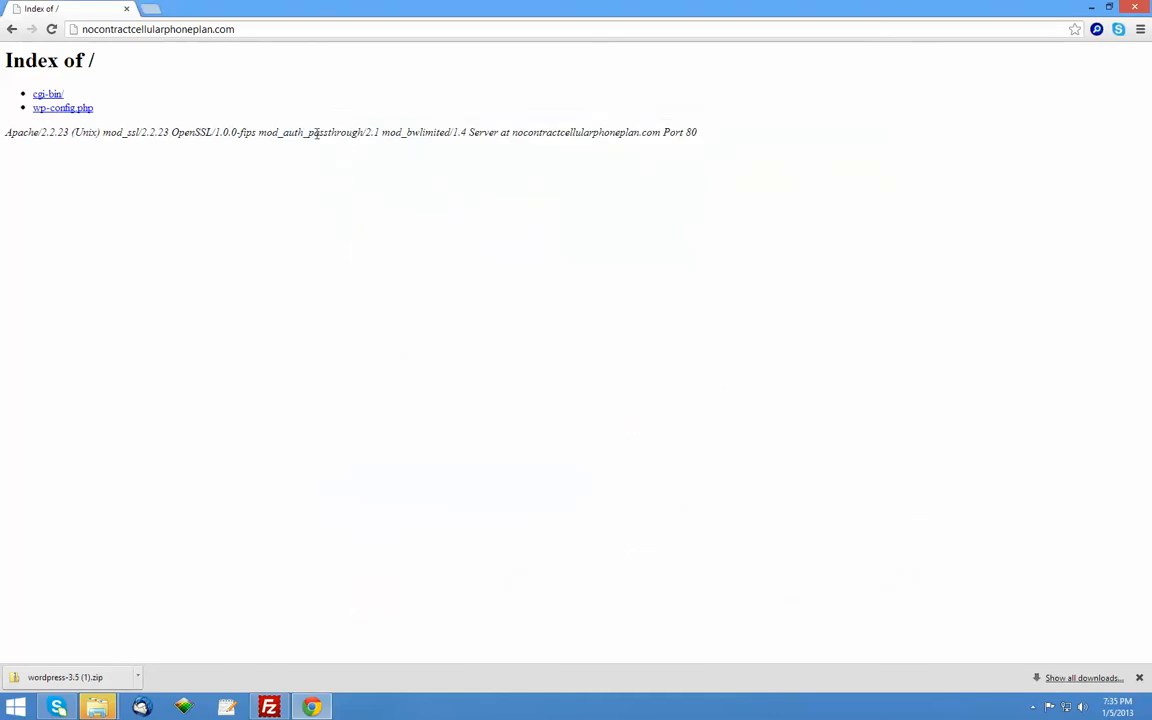
Open cPanel at the site's :2083 address past the certificate warning and log in.
left_click(357, 29)
left_click(357, 29)
type(":2083")
key("Return")
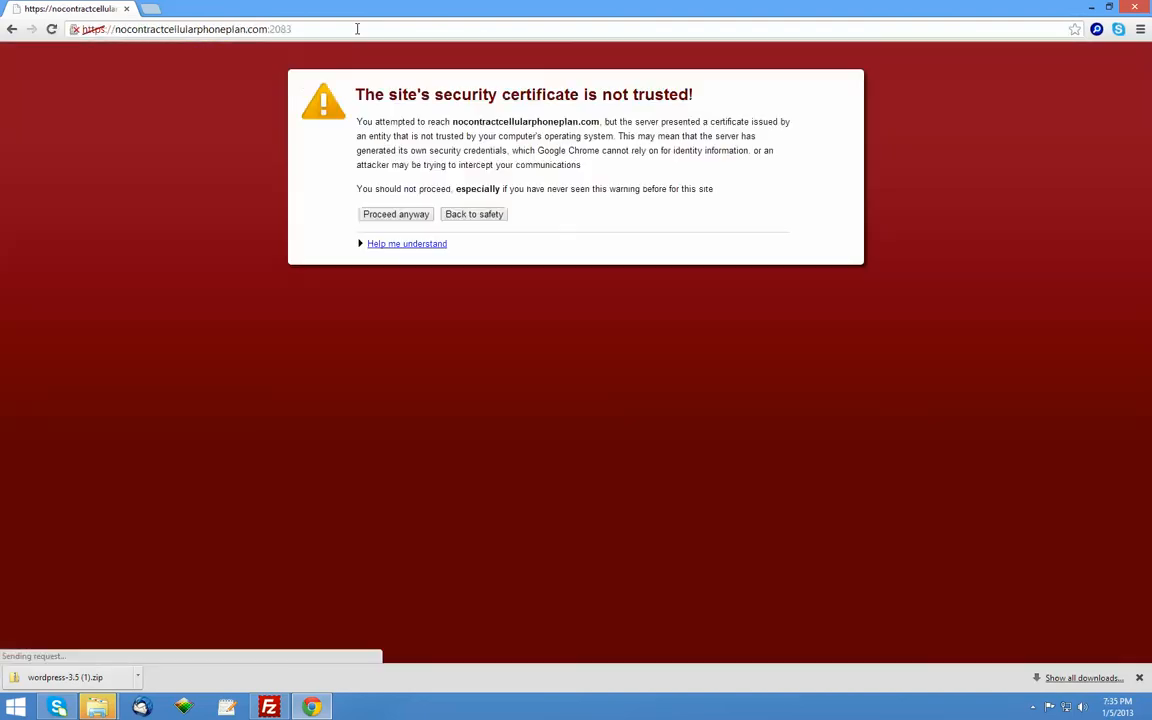
left_click(424, 216)
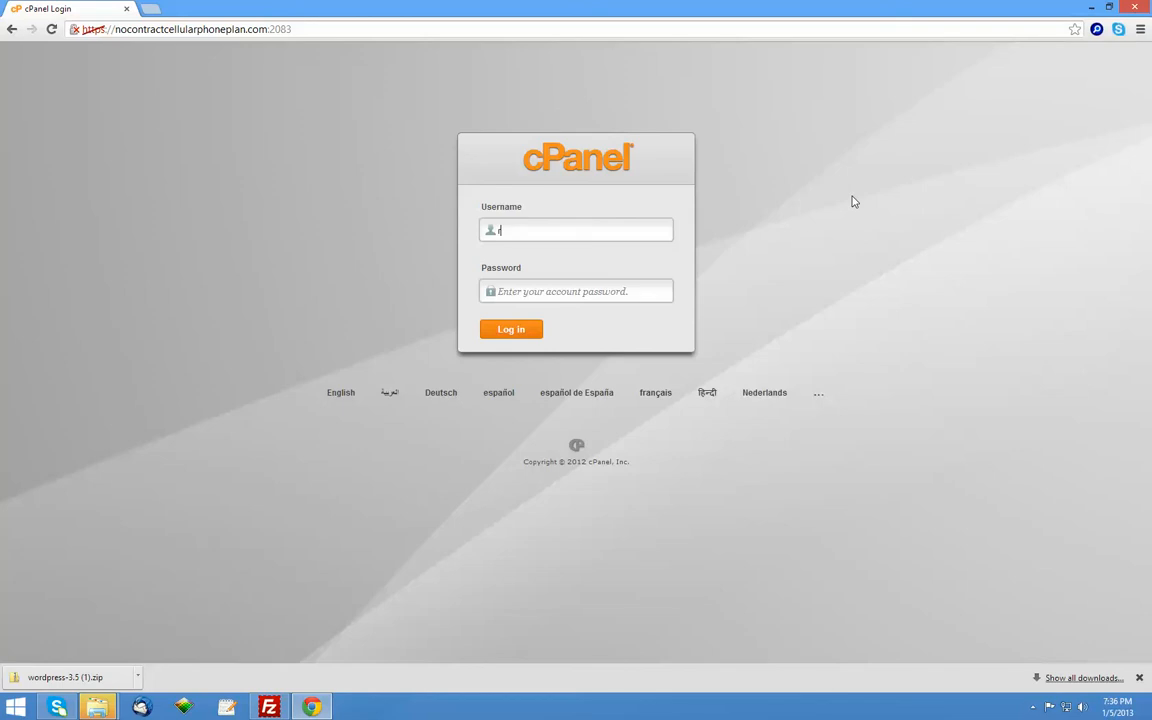
type("sola090")
key("Tab")
type("***")
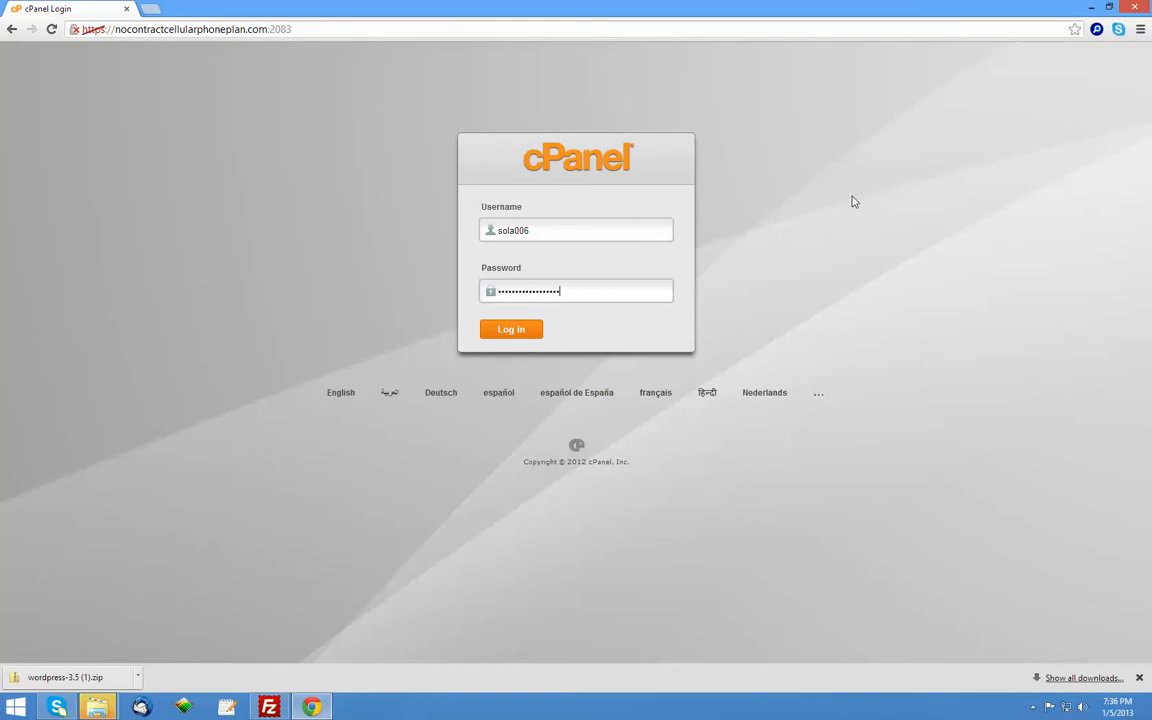
left_click(513, 331)
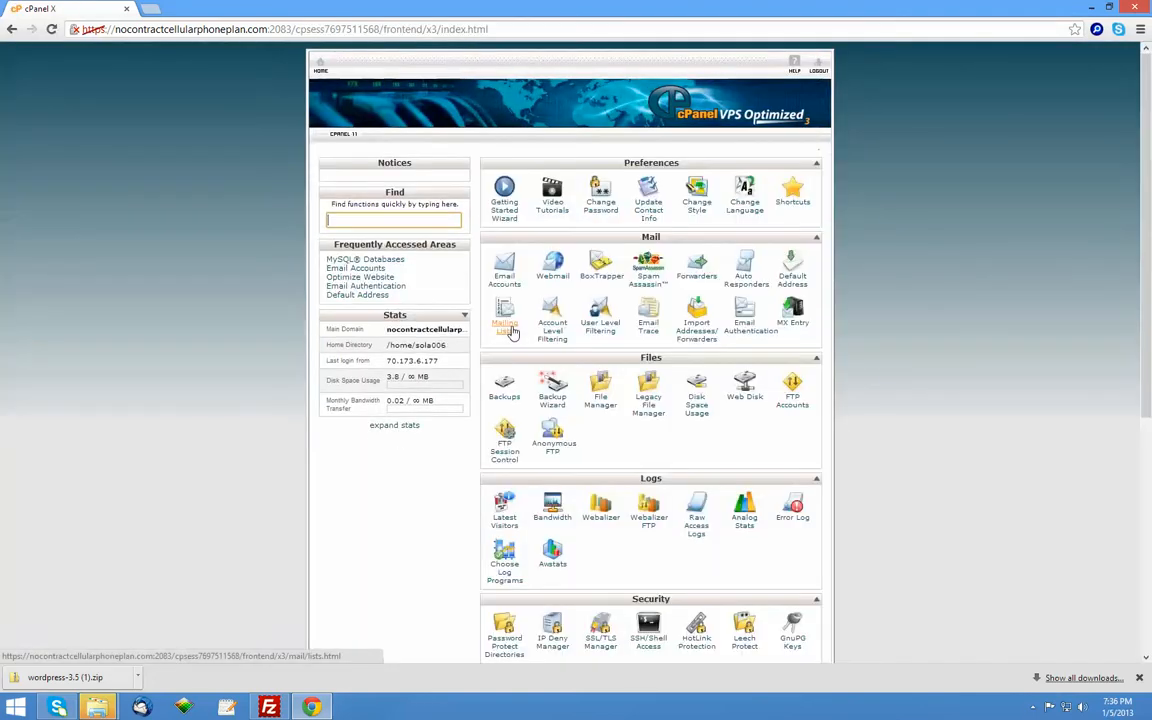
Navigate from the cPanel home page to MySQL Databases.
left_click(504, 270)
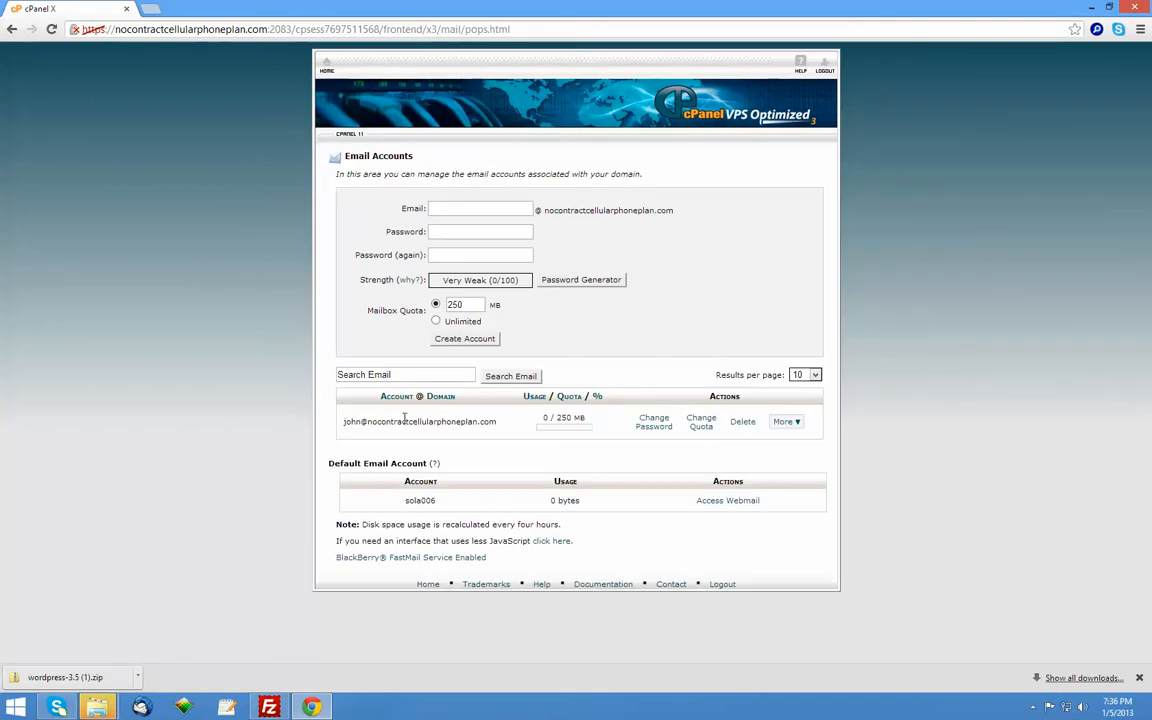
left_click(327, 68)
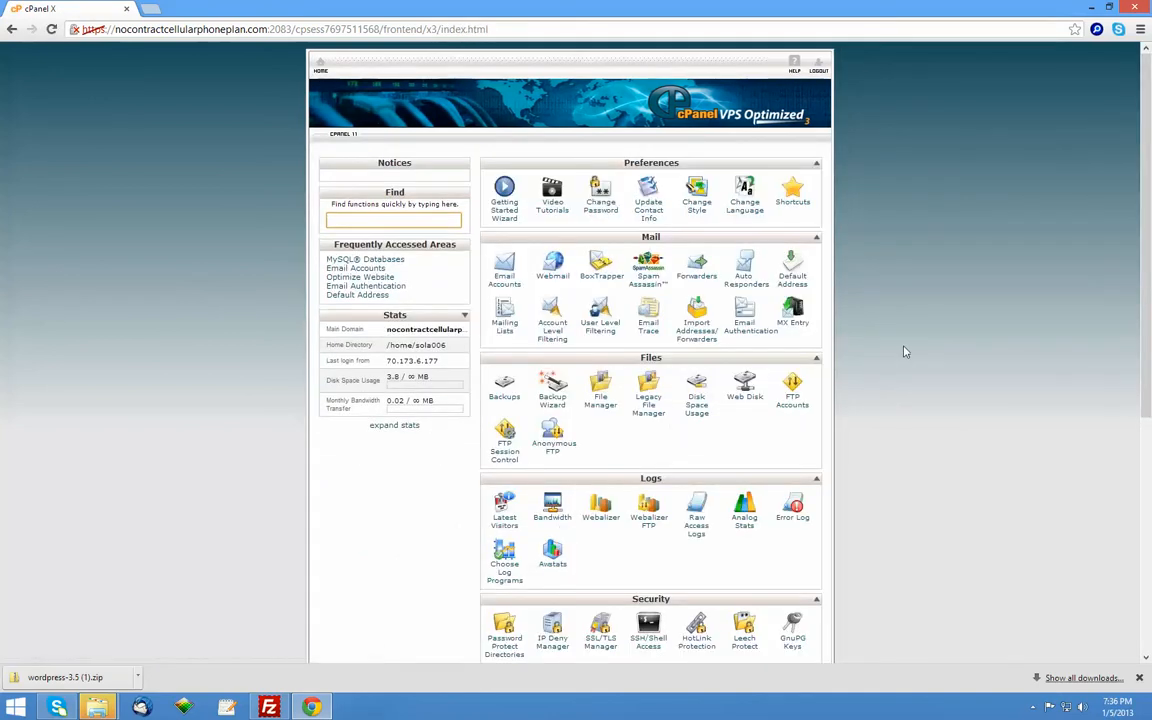
scroll(904, 351, "down", 3)
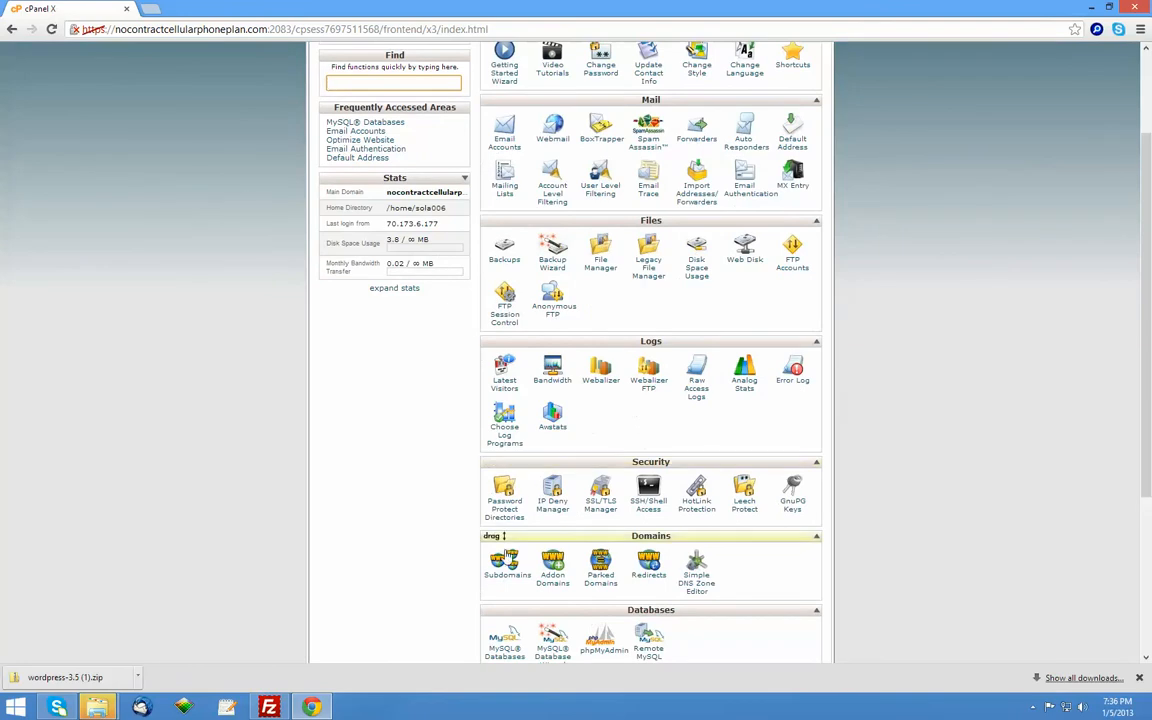
left_click(502, 648)
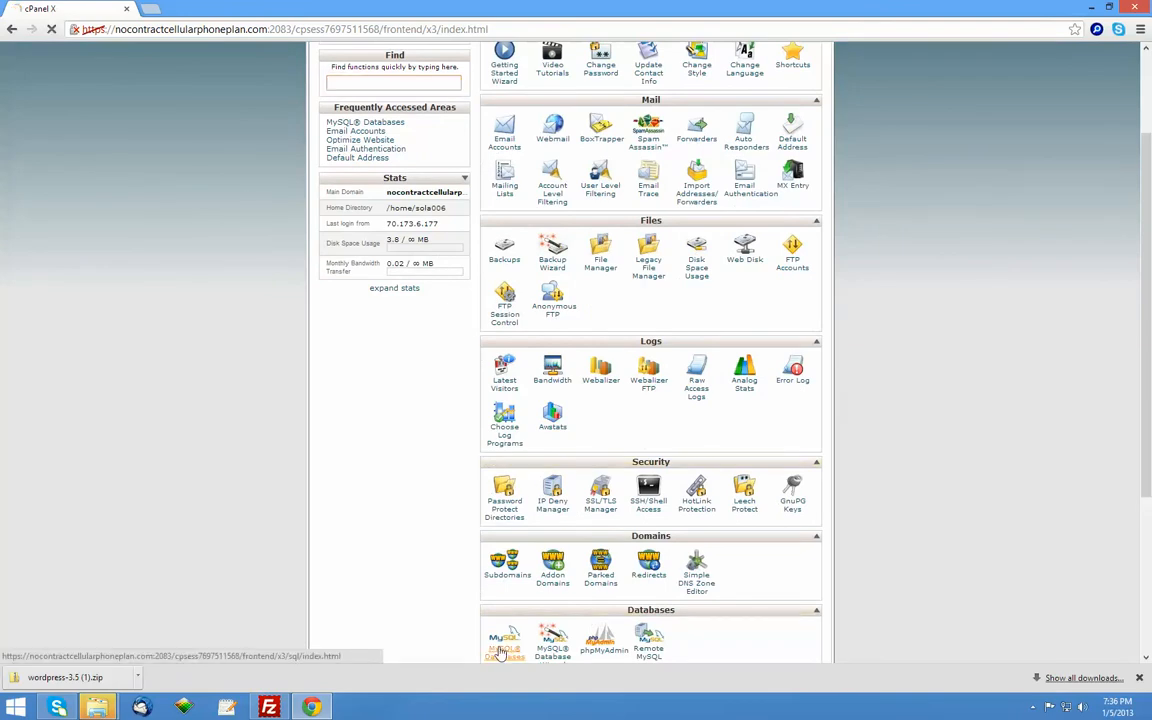
Create a new MySQL database named 6354gjhkg.
left_click(533, 284)
type("6354")
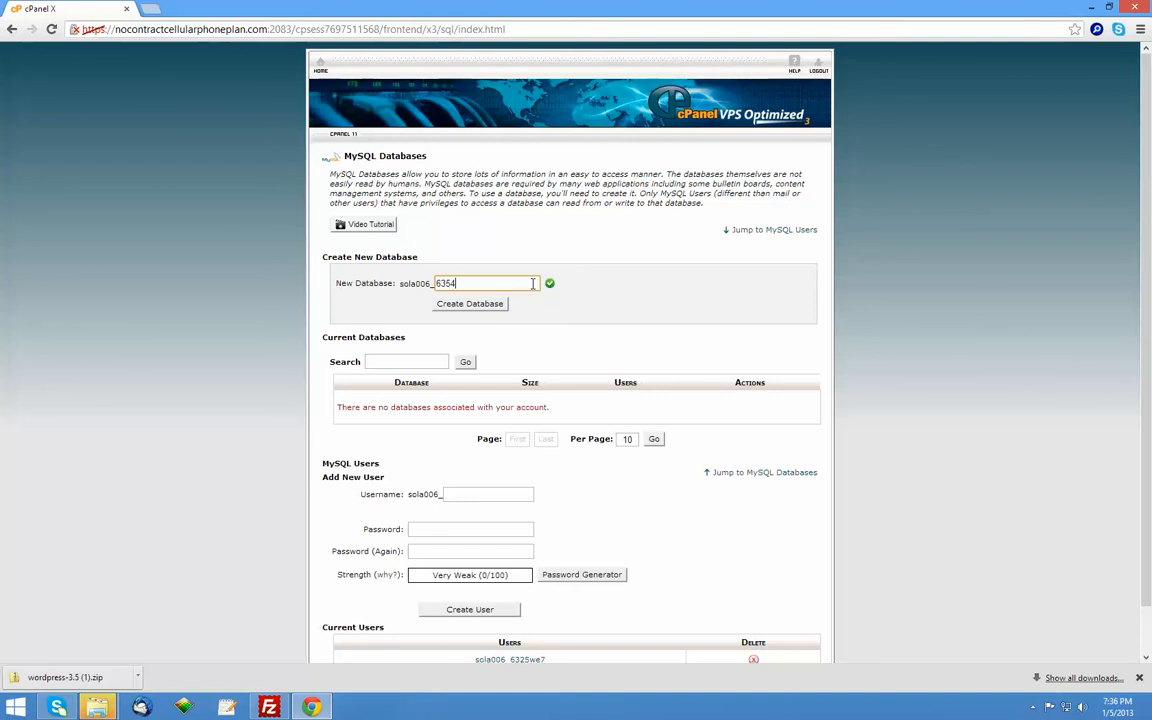
type("gjhkg")
left_click(477, 304)
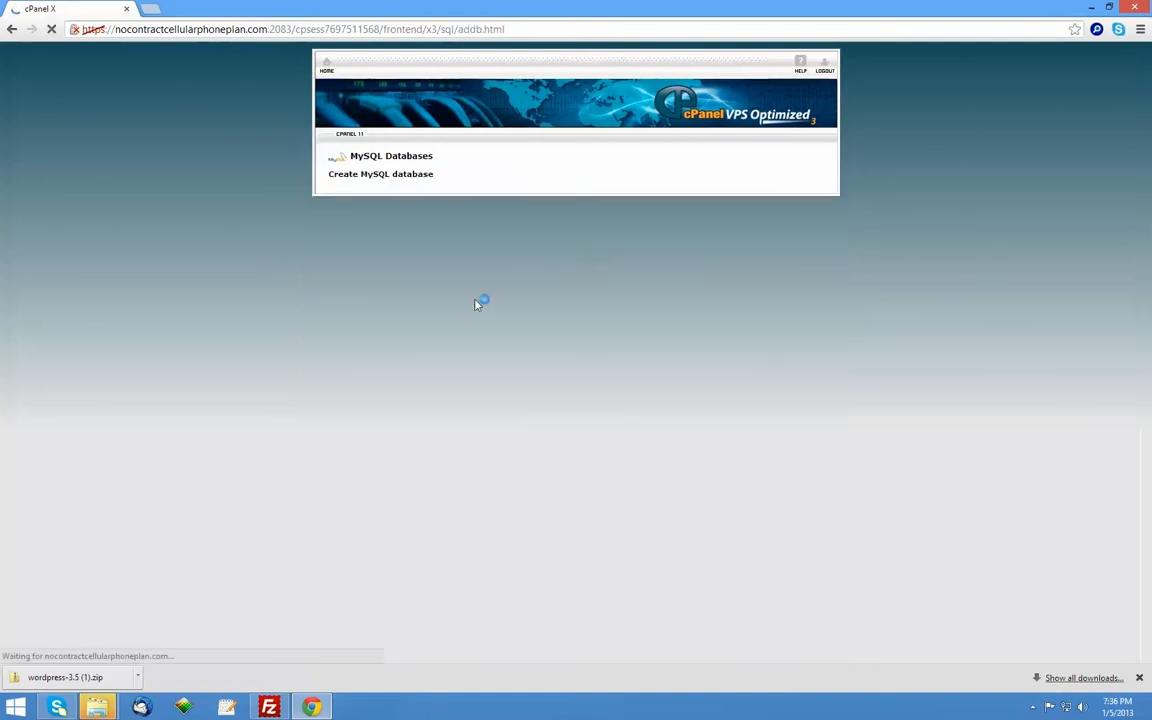
left_click(582, 221)
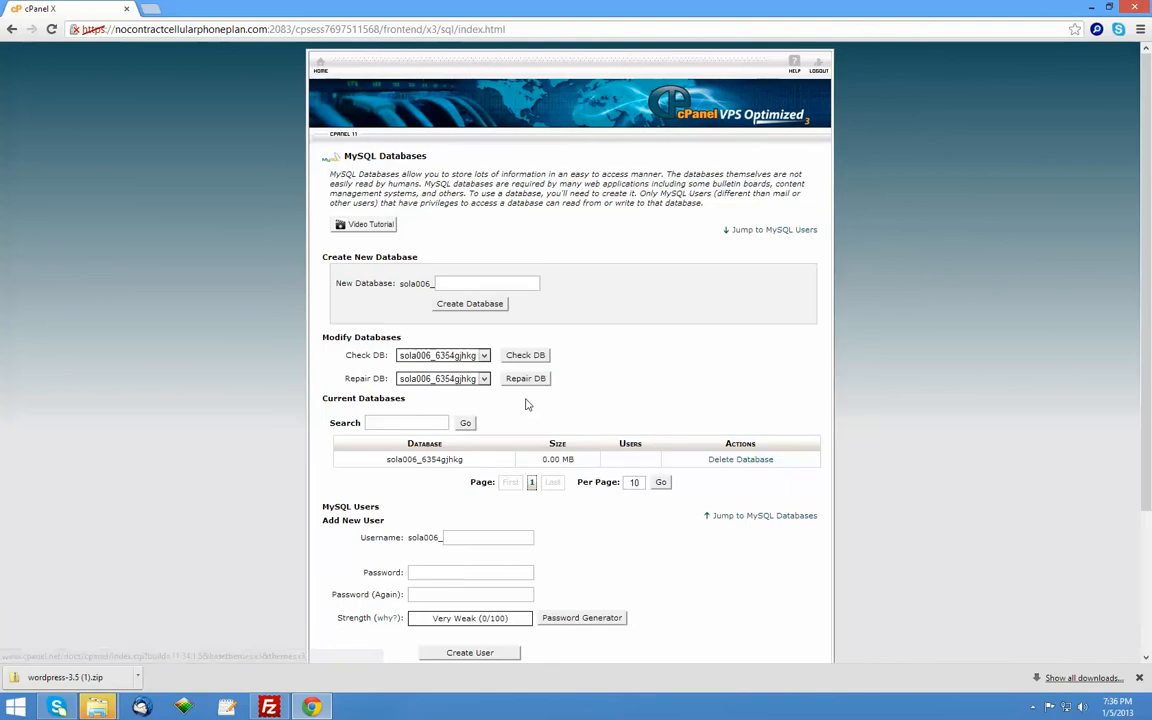
scroll(528, 404, "down", 2)
left_click(490, 348)
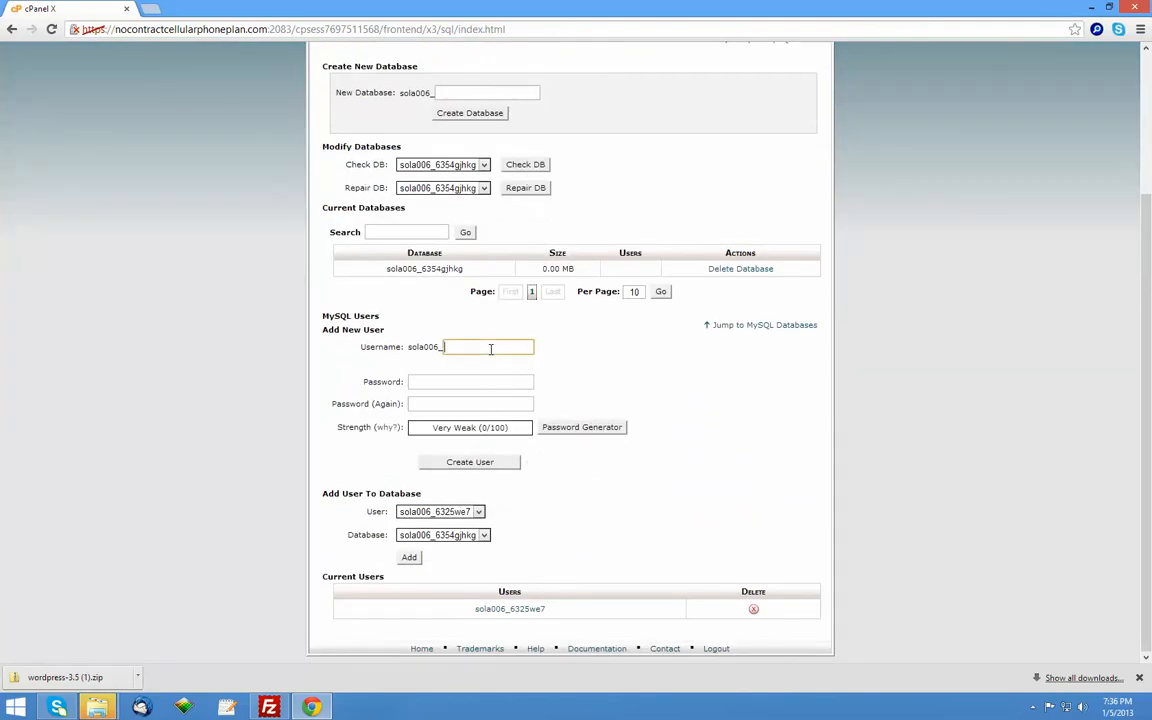
Add a new MySQL user with its password entered twice, then go back to MySQL Databases.
type("365ghj7")
left_click(503, 381)
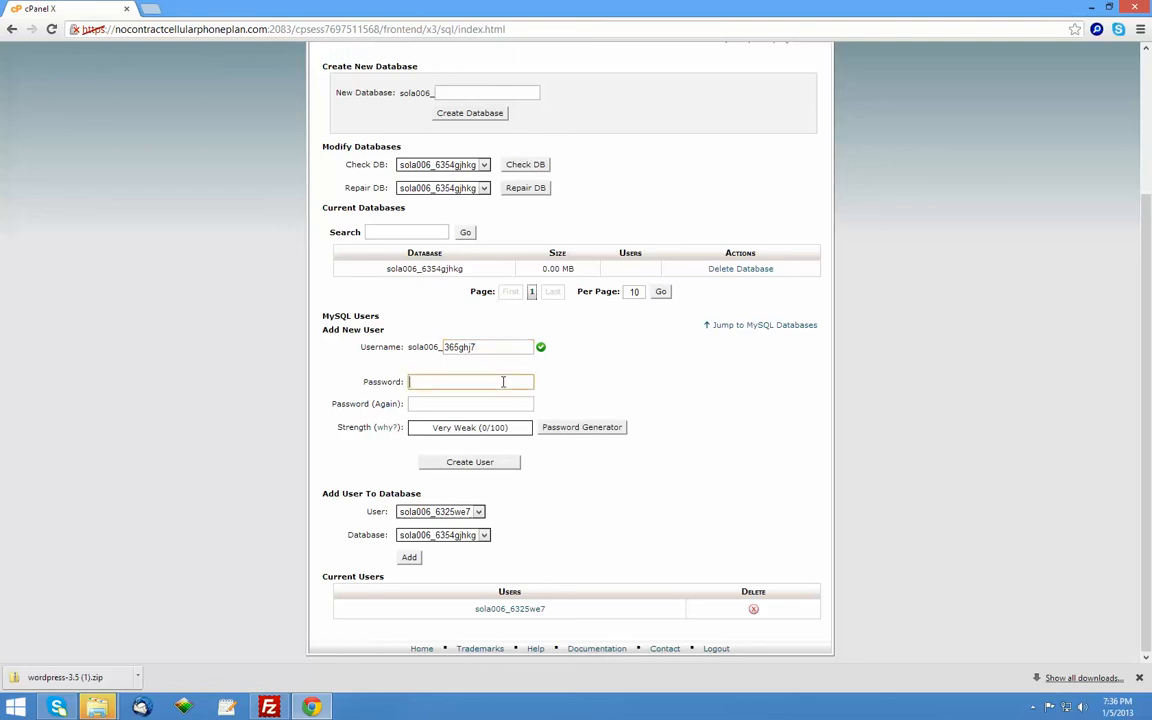
type("•••••")
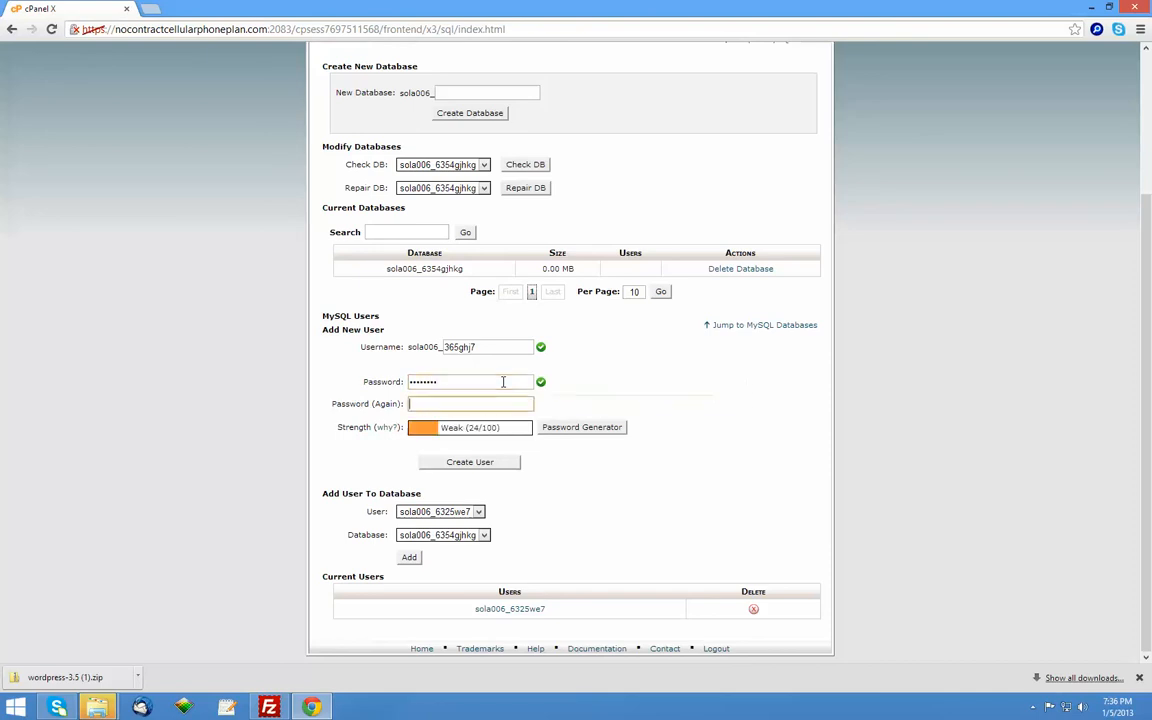
key("Tab")
type("••••••••")
left_click(475, 463)
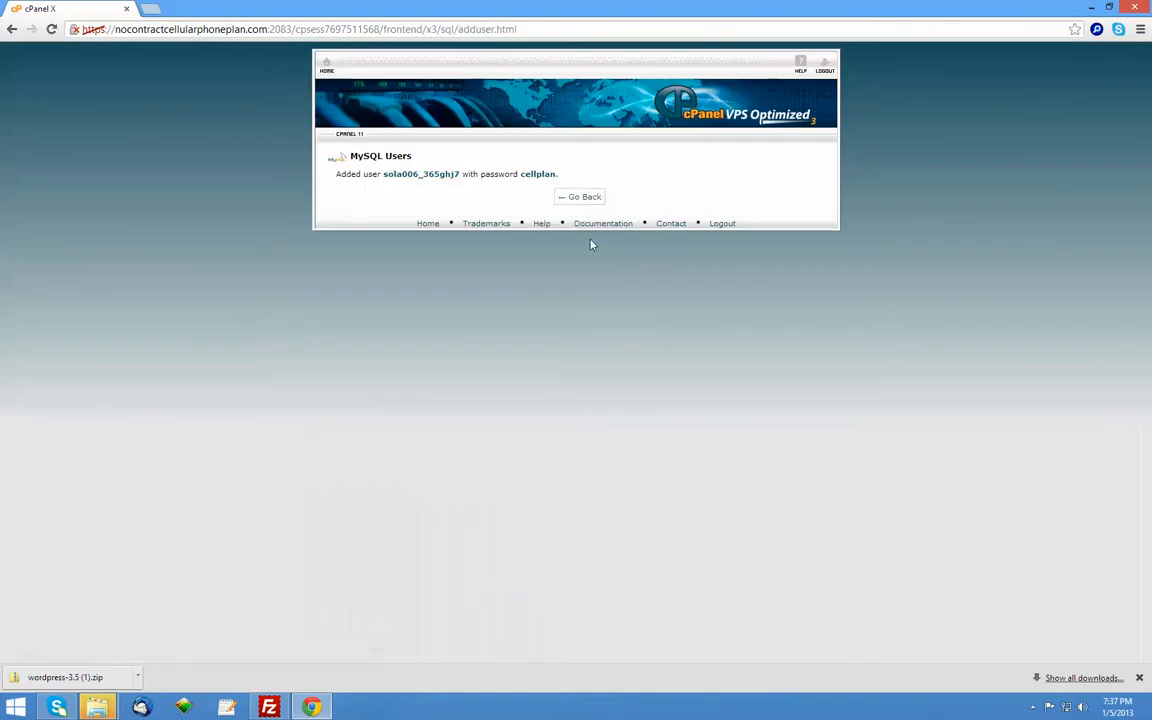
left_click(588, 196)
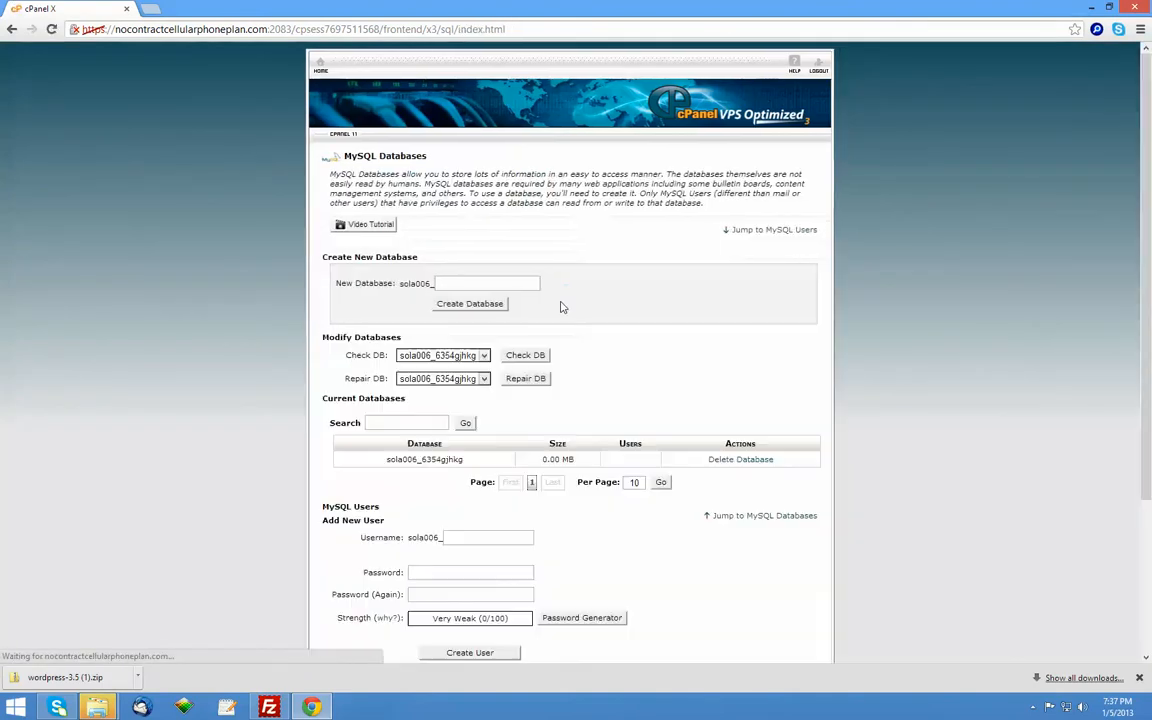
Look through the users offered under Add User To Database without changing the selection.
scroll(598, 359, "down", 3)
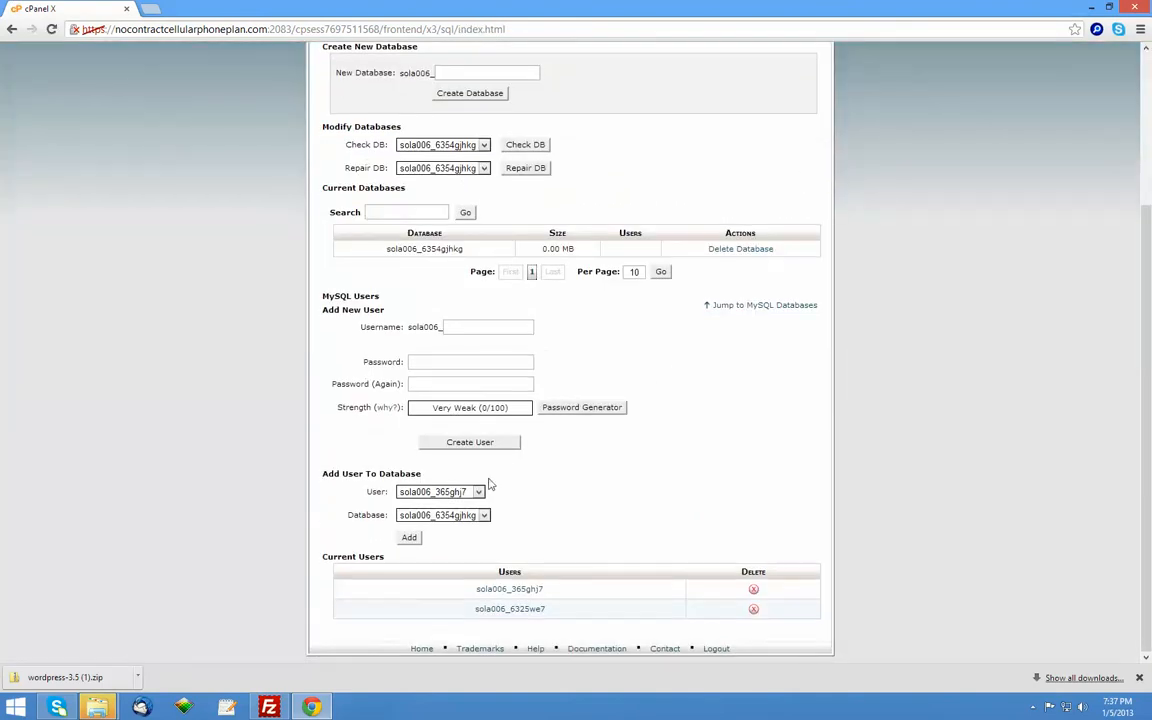
left_click(479, 493)
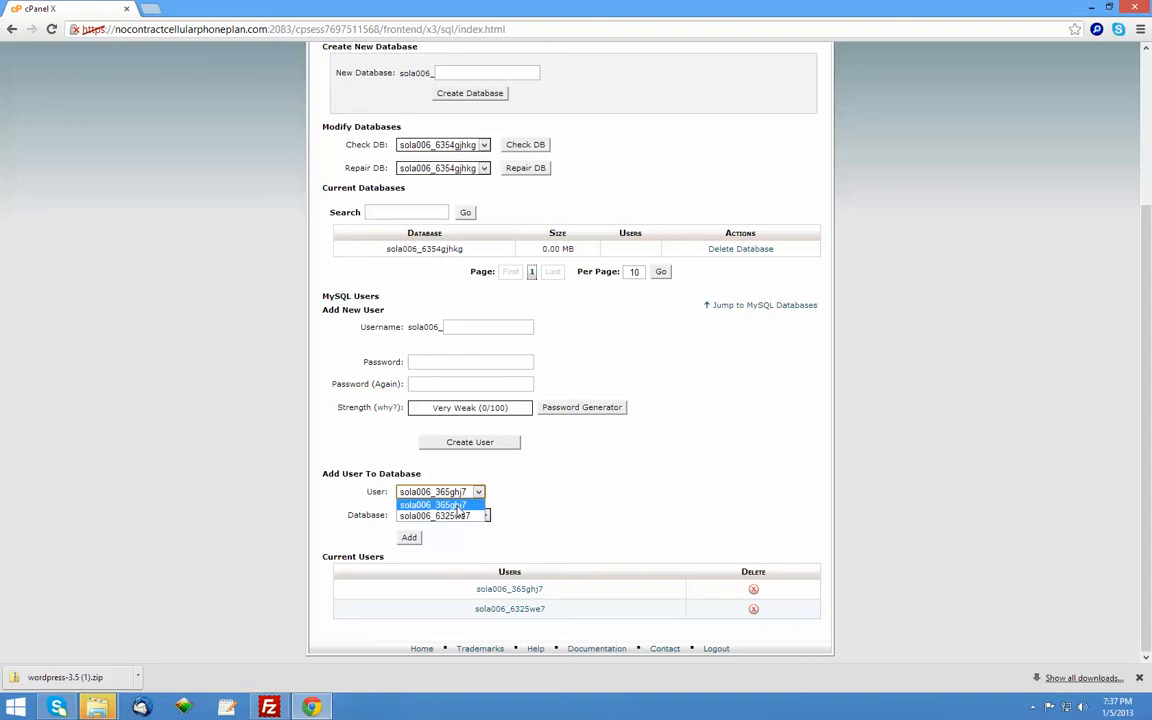
left_click(469, 517)
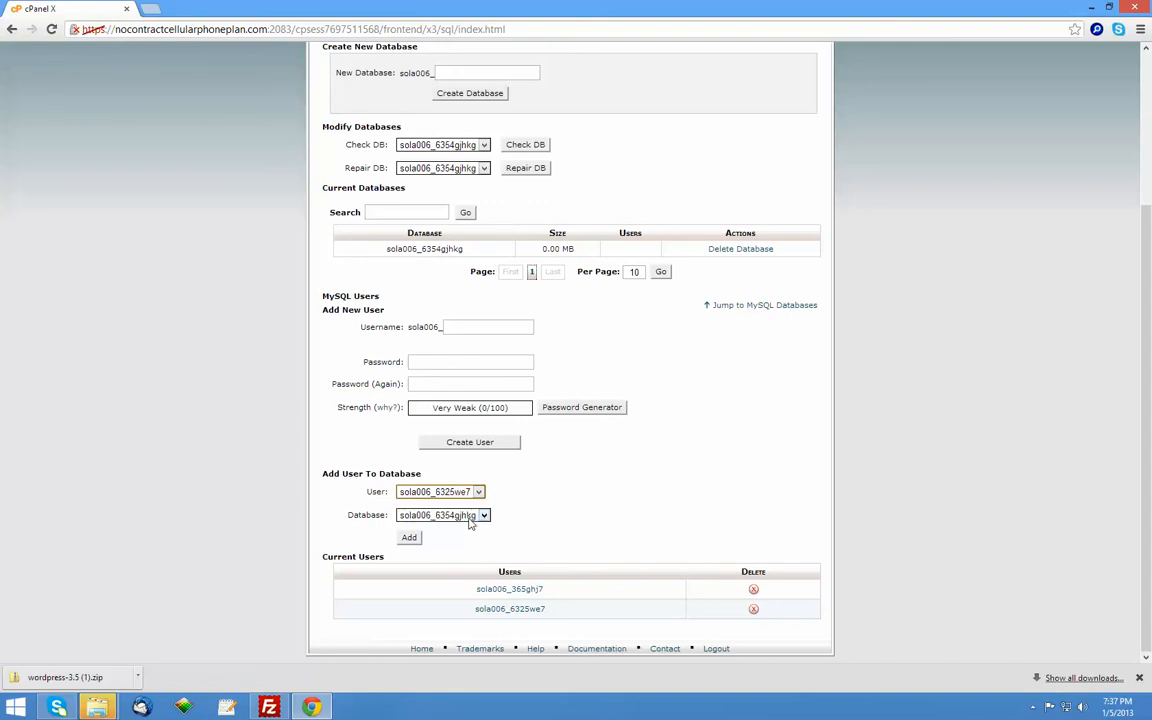
left_click(479, 493)
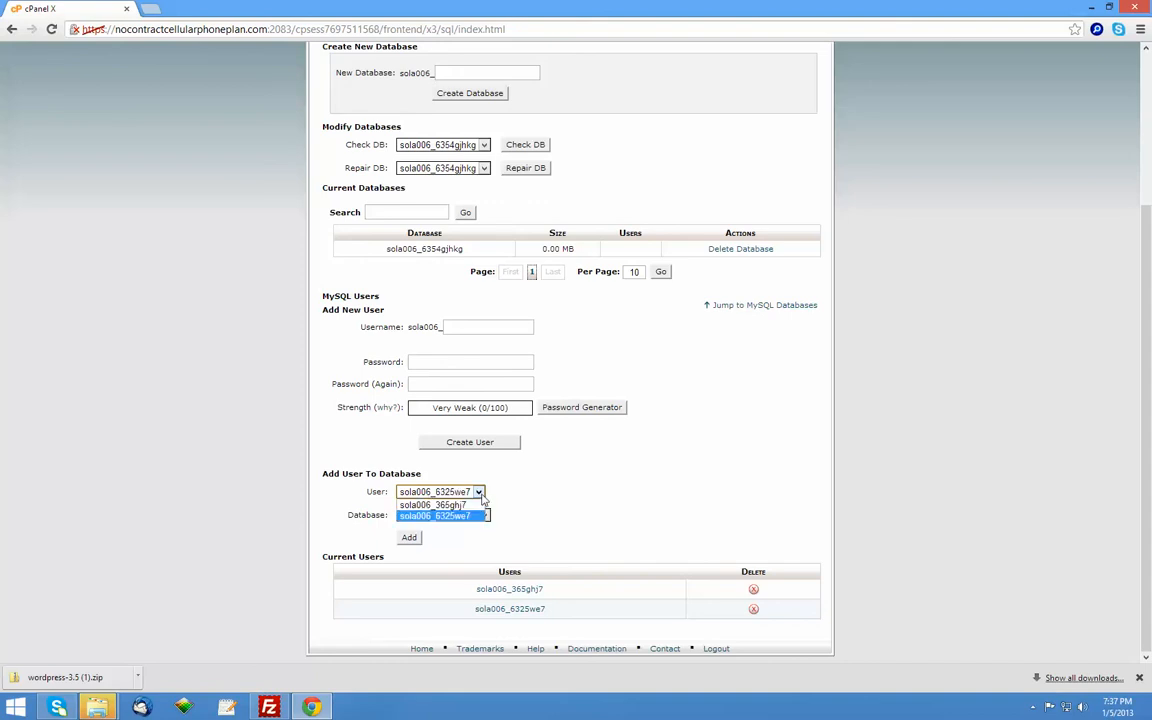
left_click(481, 496)
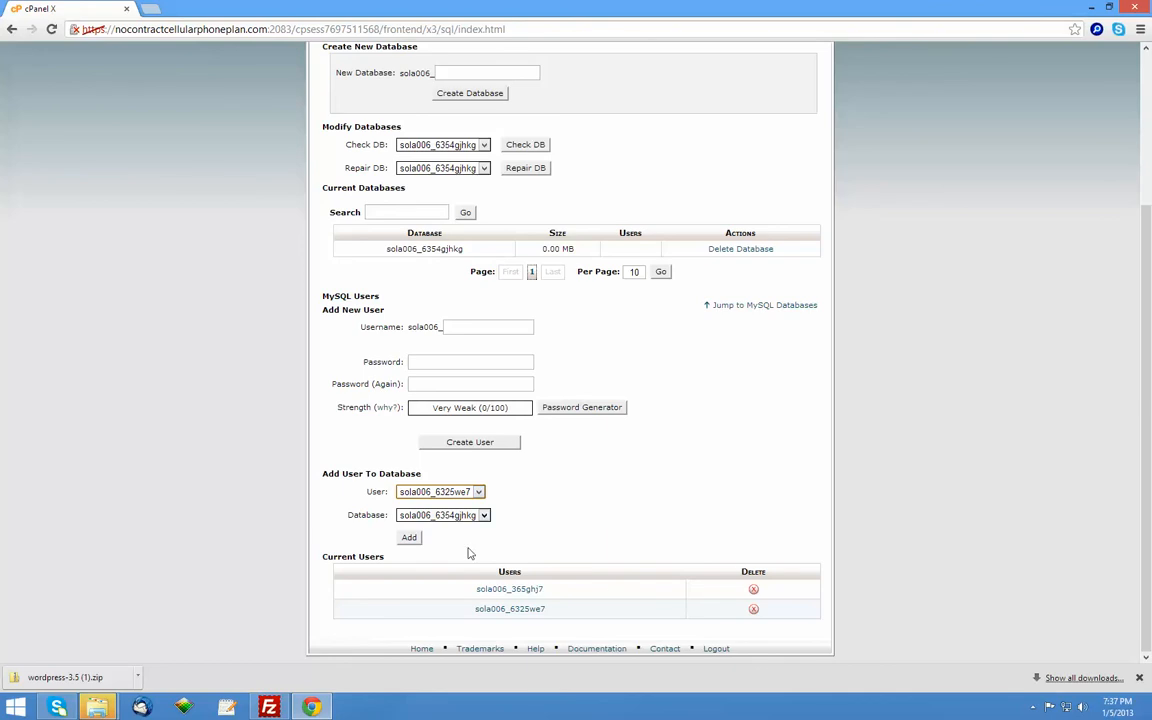
Delete both existing MySQL users from Current Users, confirming each deletion and going back.
left_click(752, 591)
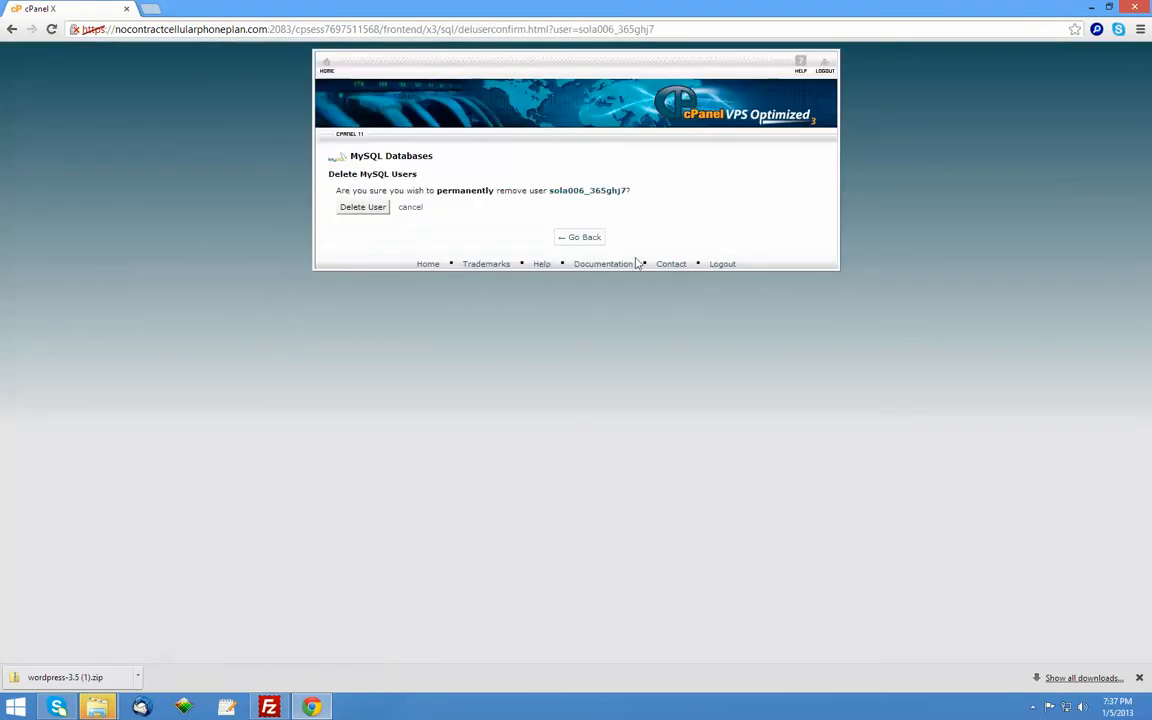
left_click(355, 207)
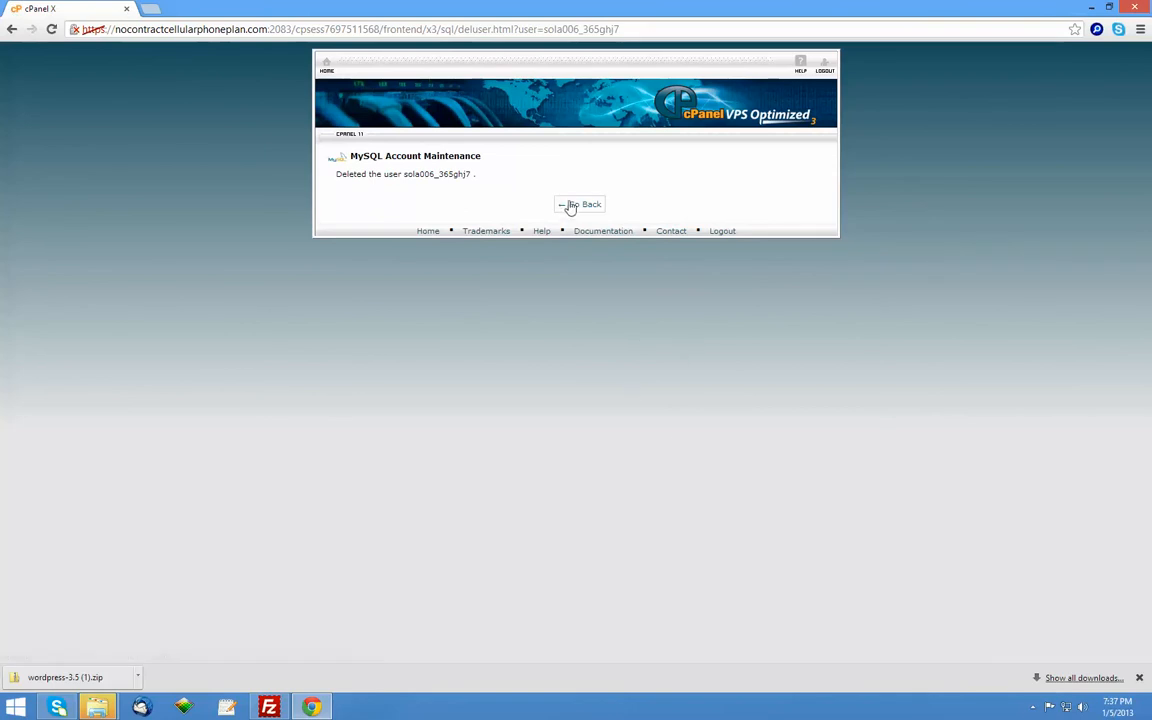
left_click(568, 206)
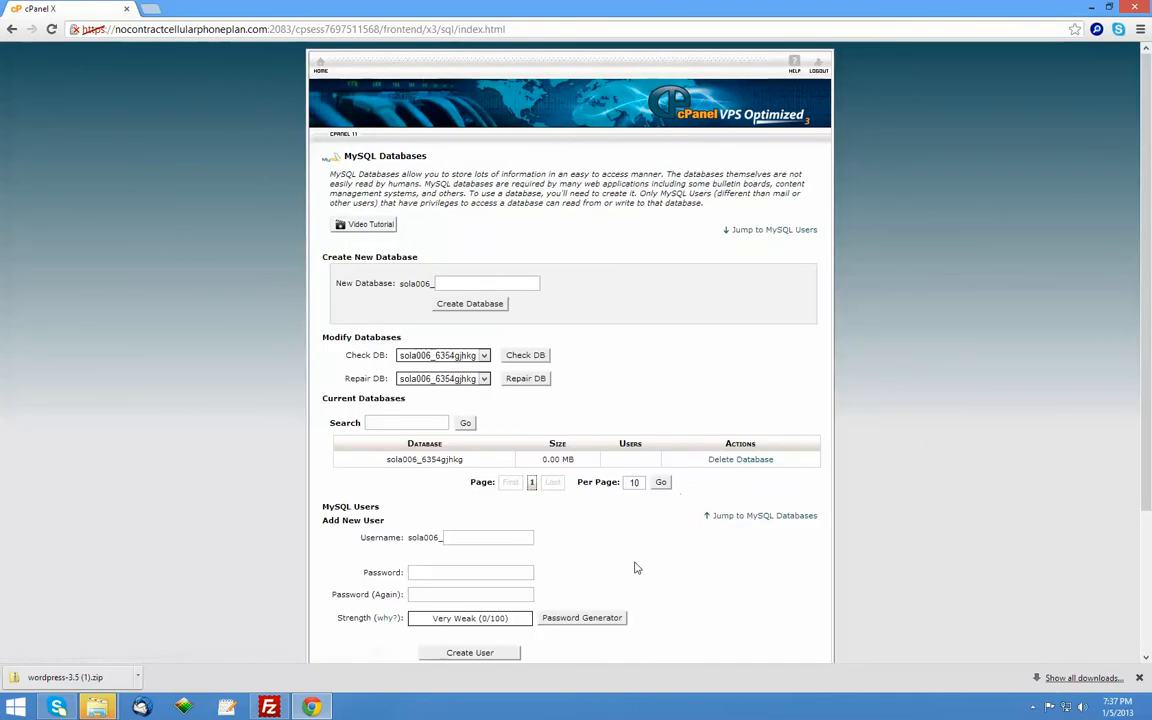
scroll(635, 568, "down", 2)
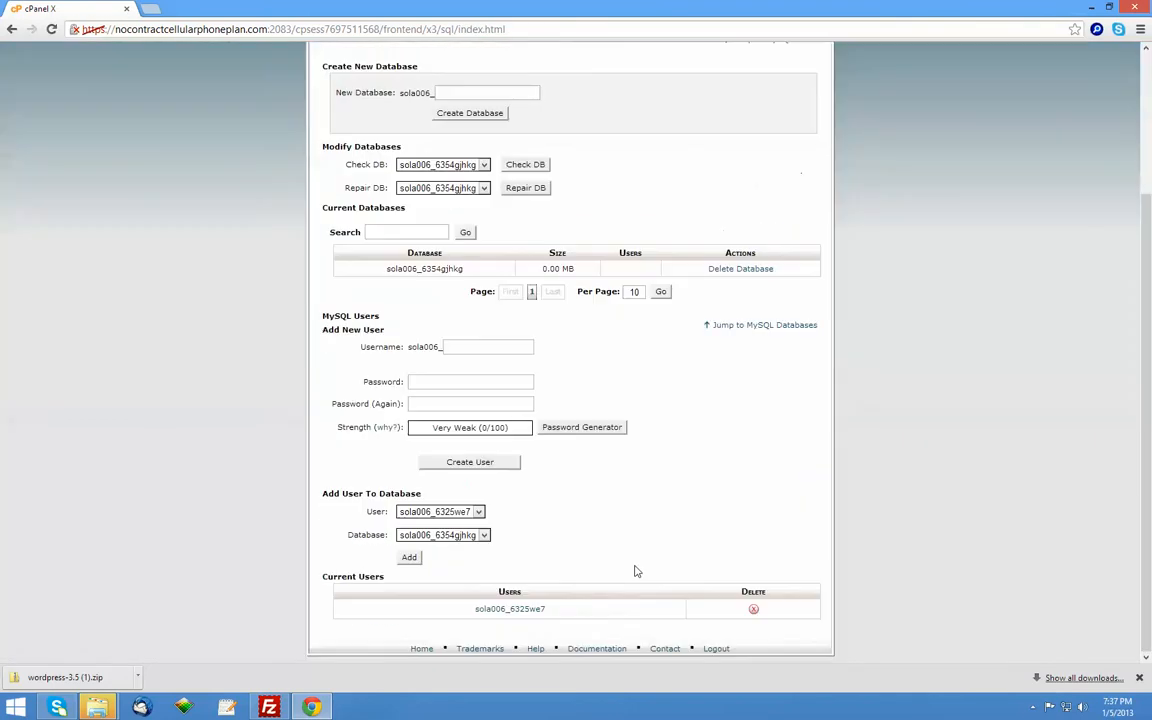
left_click(752, 609)
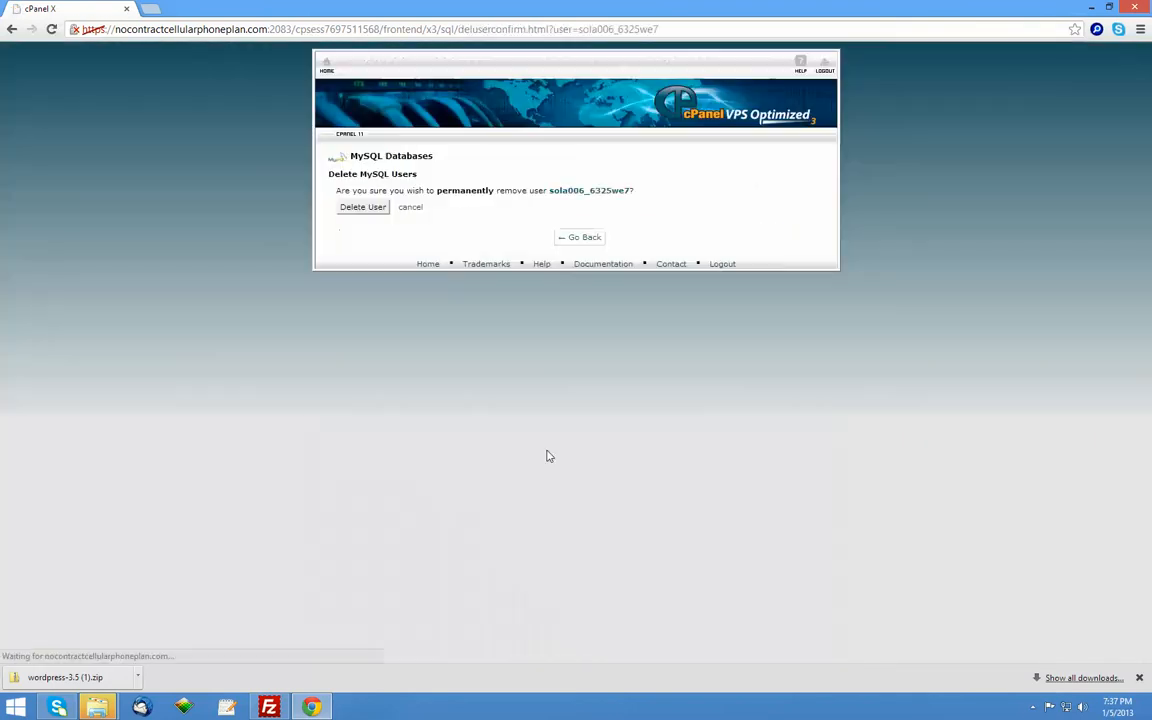
left_click(362, 208)
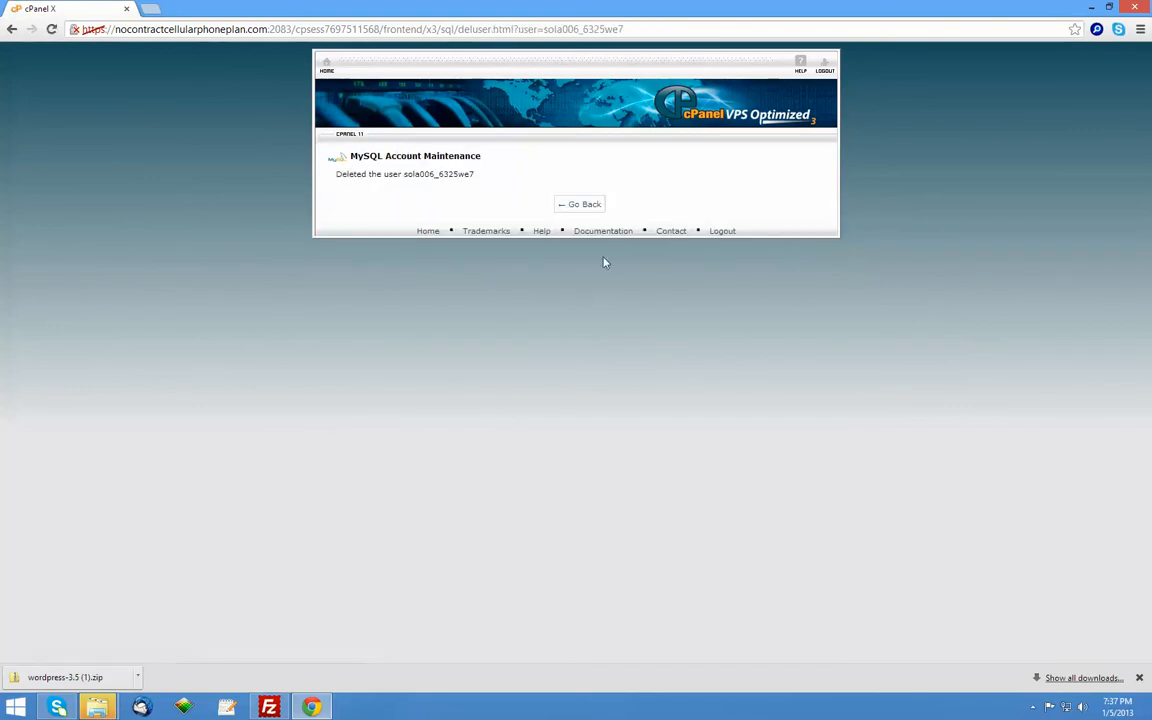
left_click(585, 207)
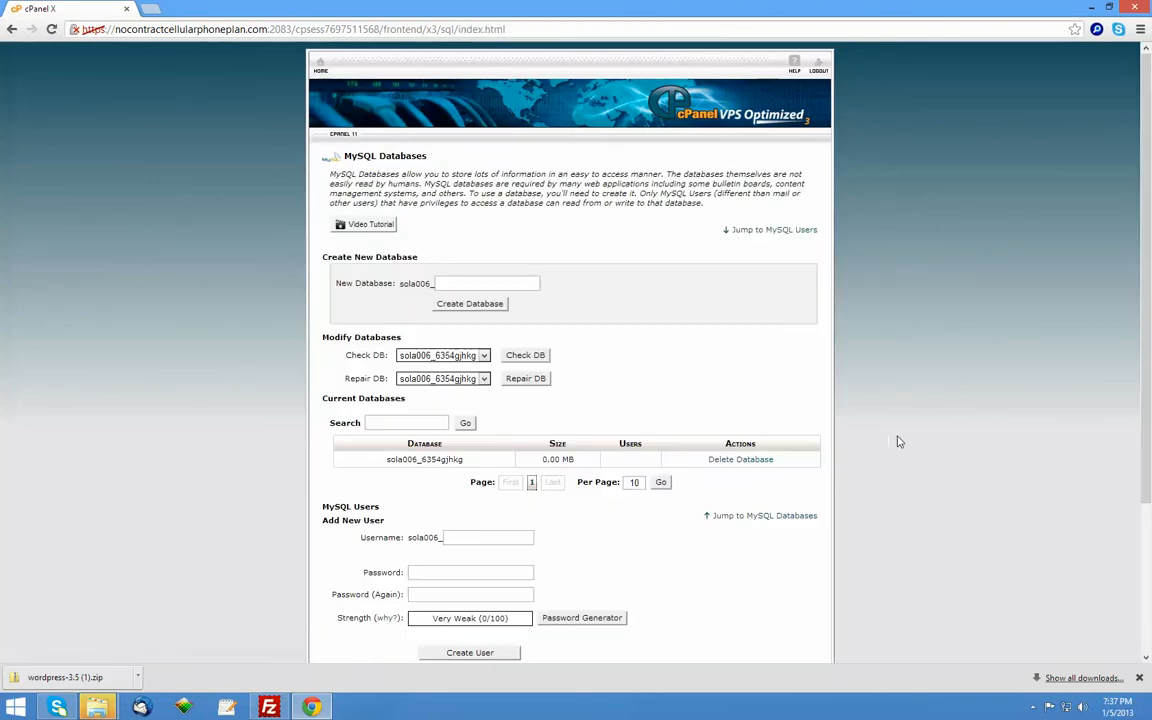
scroll(898, 440, "down", 3)
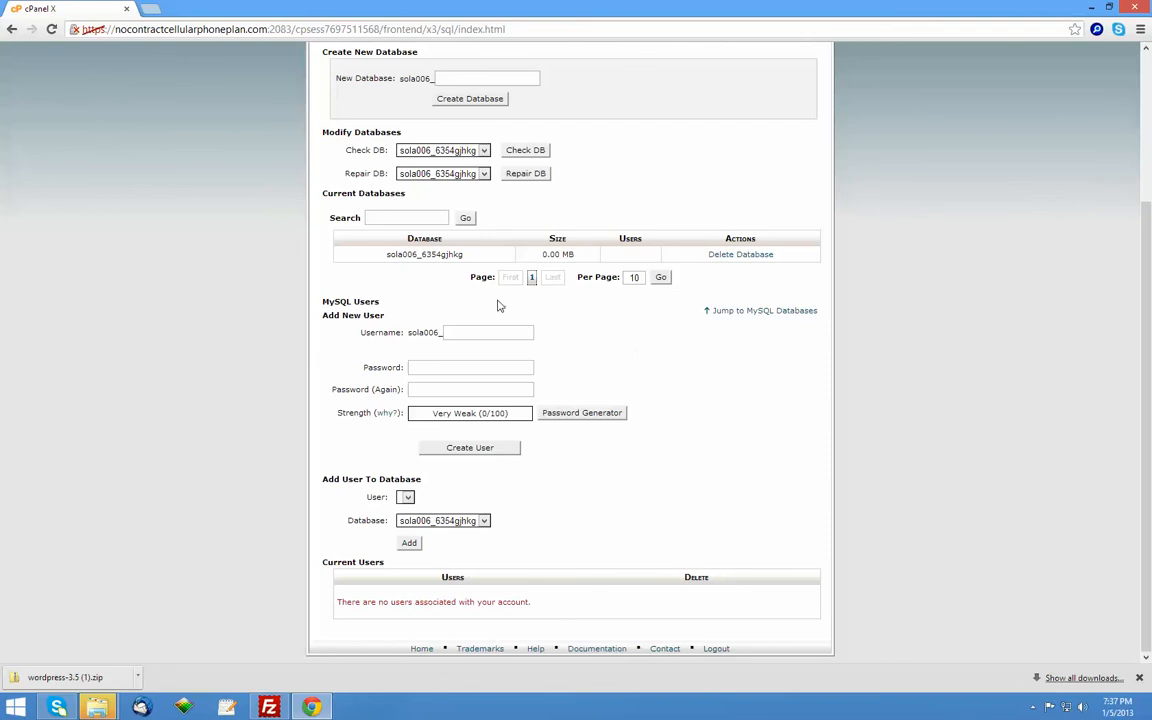
Create a fresh MySQL user with a password entered twice, then return to MySQL Databases.
left_click(526, 333)
type("632ghj4")
left_click(511, 368)
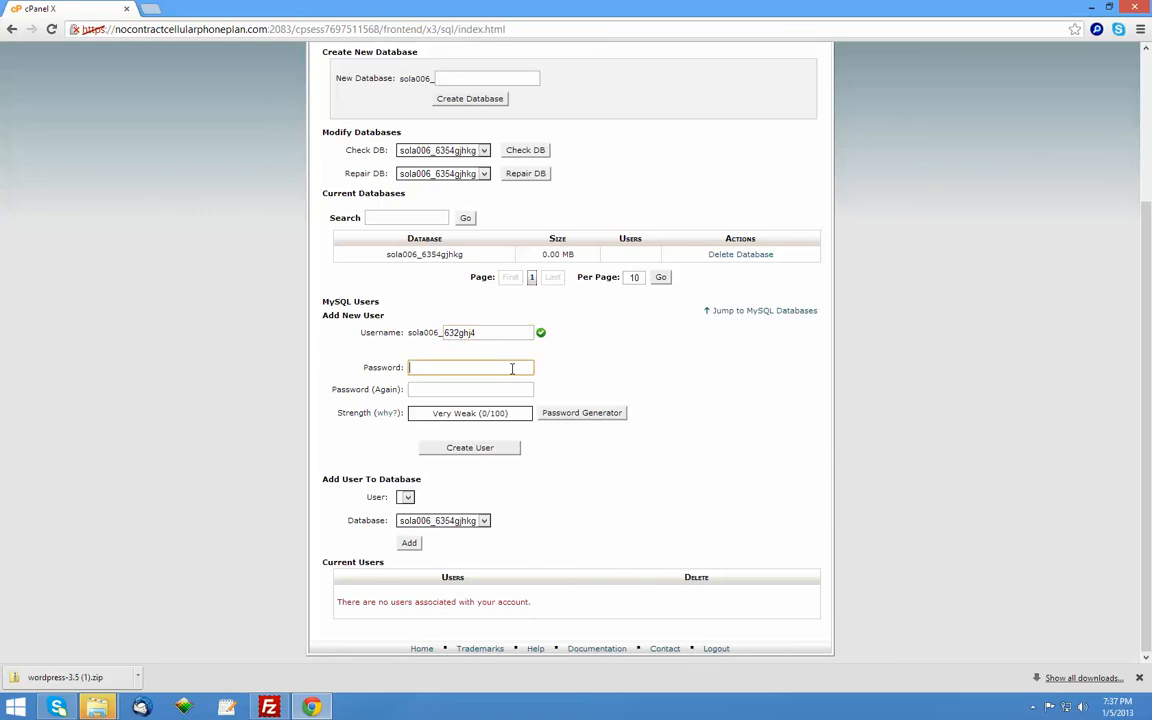
type("********")
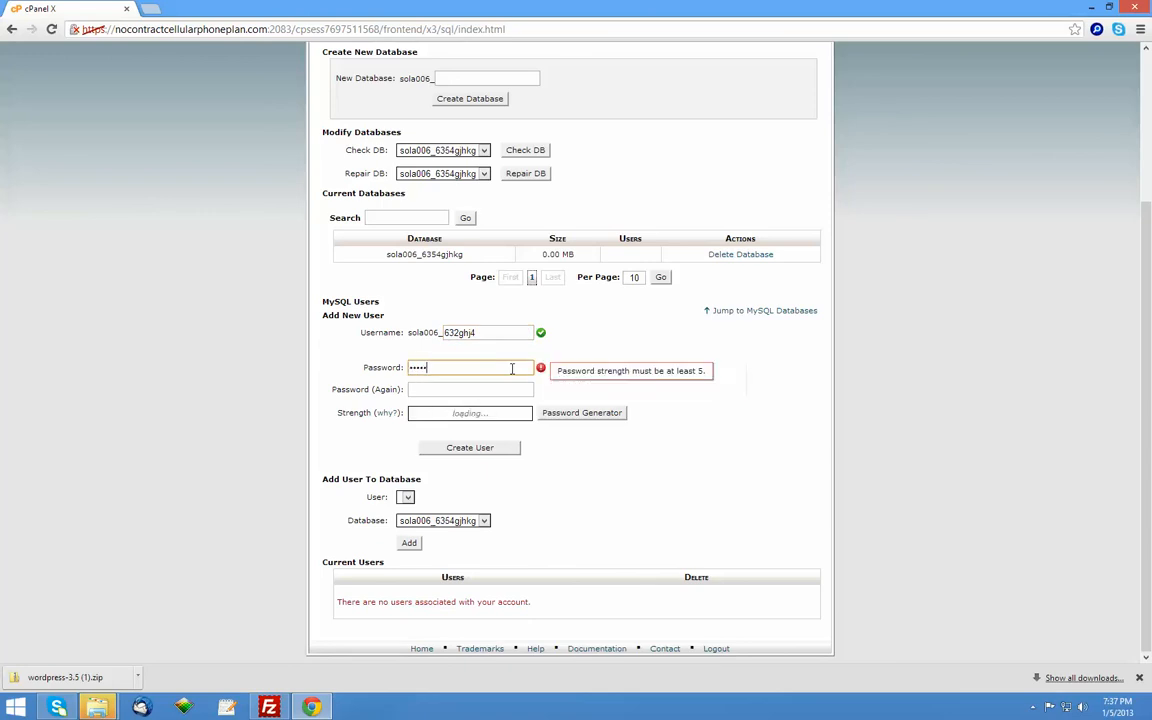
key("Tab")
type("**")
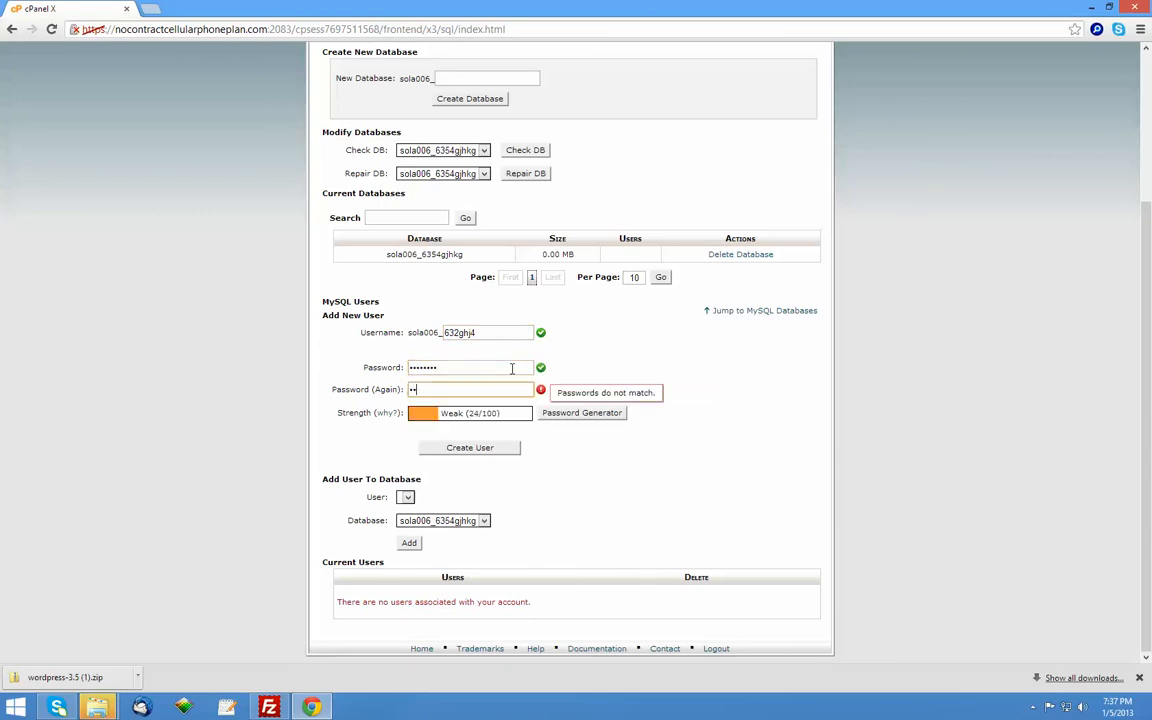
type("******")
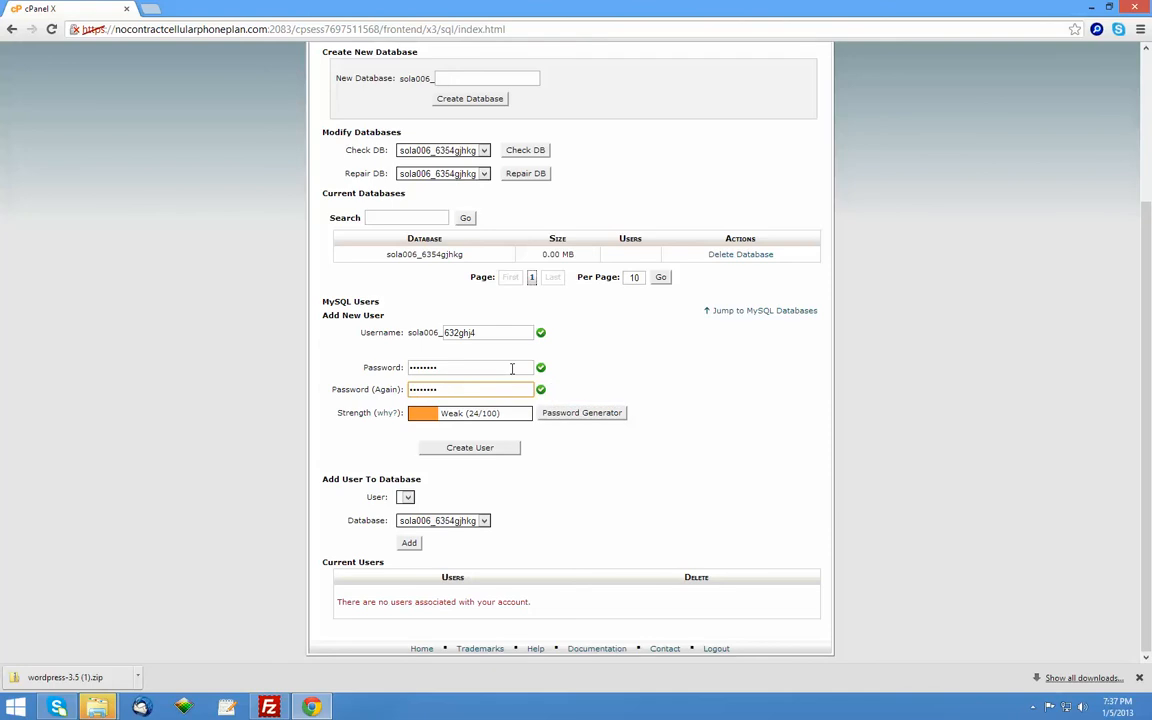
left_click(496, 447)
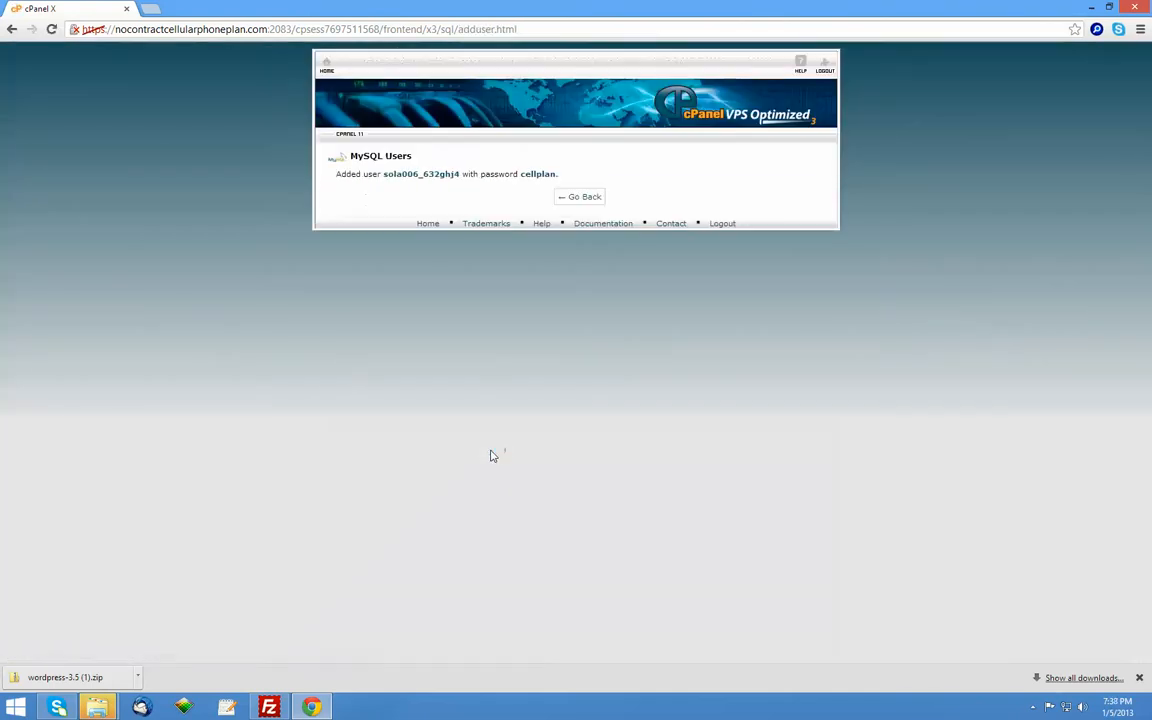
left_click(576, 199)
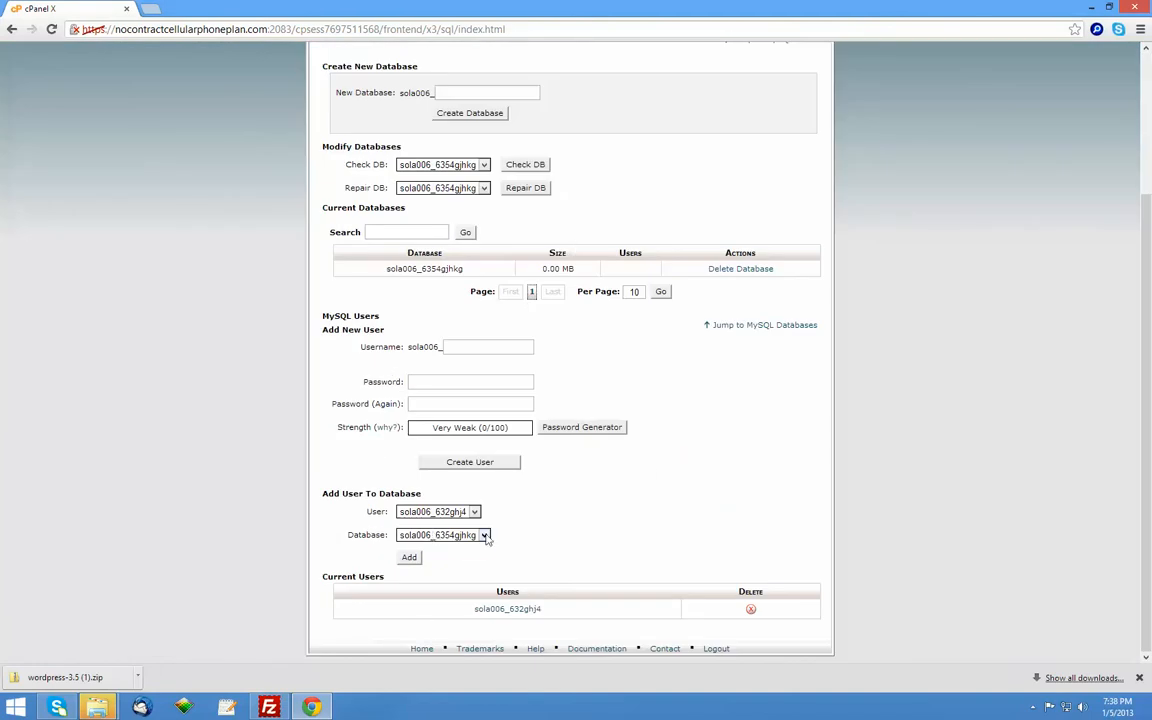
Add the new user to the only database with ALL PRIVILEGES, then go to cPanel home.
left_click(446, 536)
left_click(440, 546)
left_click(414, 557)
left_click(472, 232)
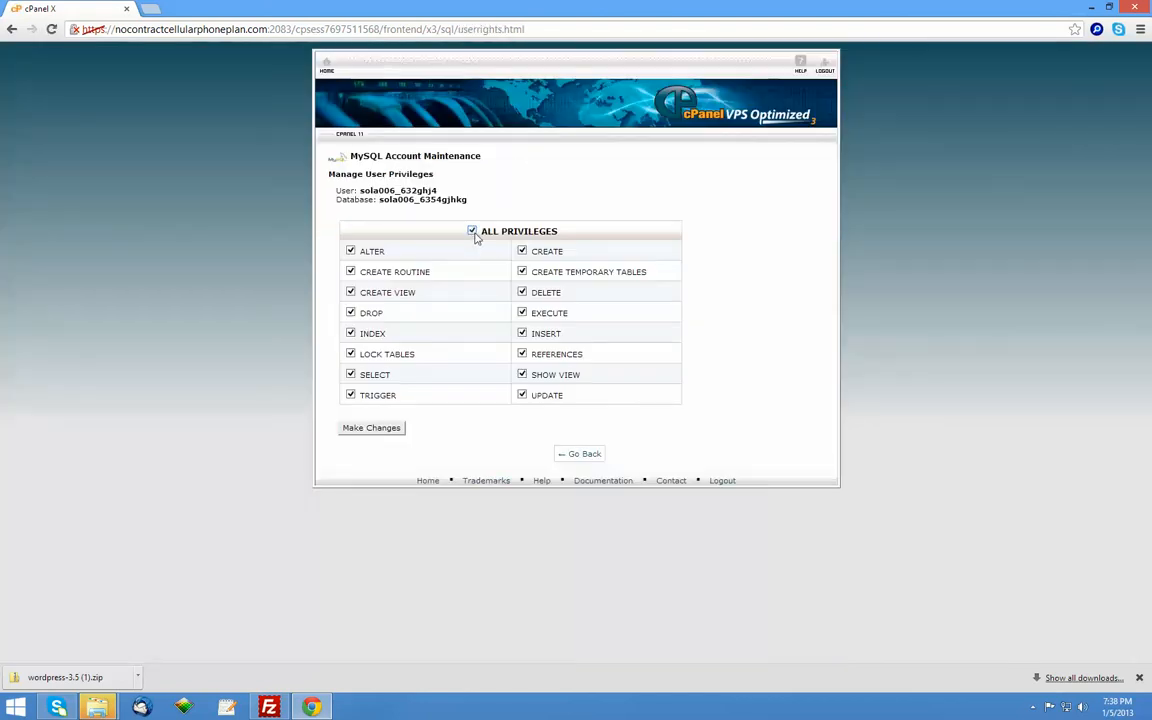
left_click(368, 428)
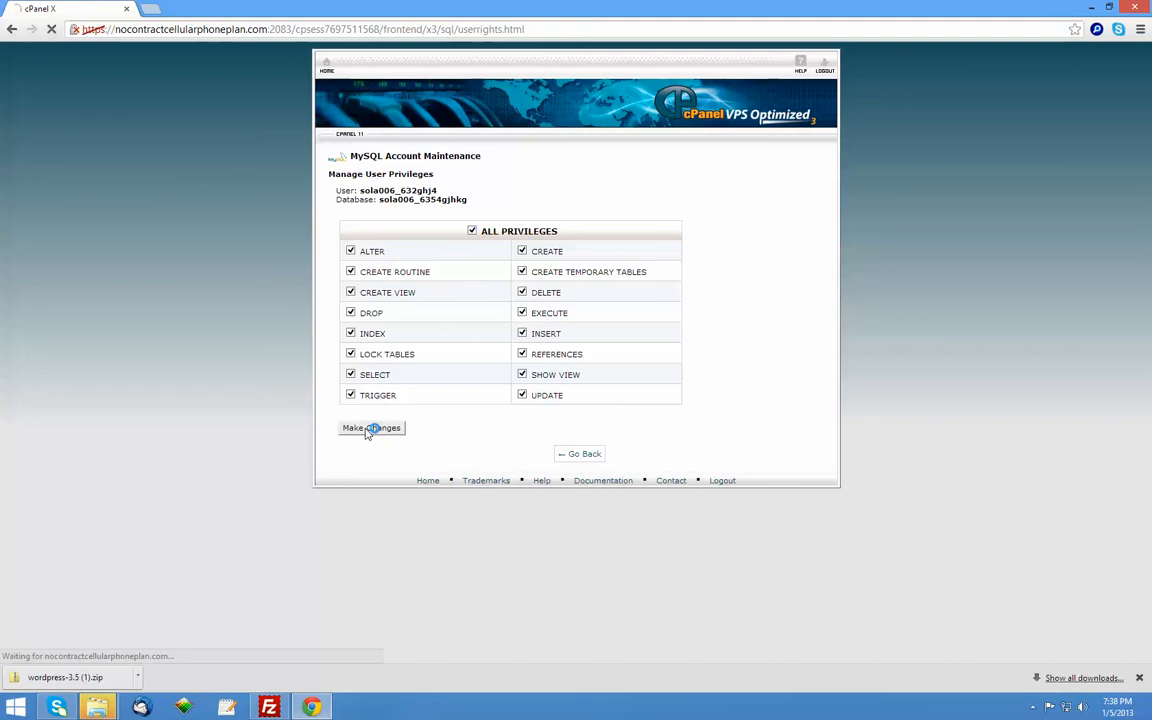
left_click(322, 66)
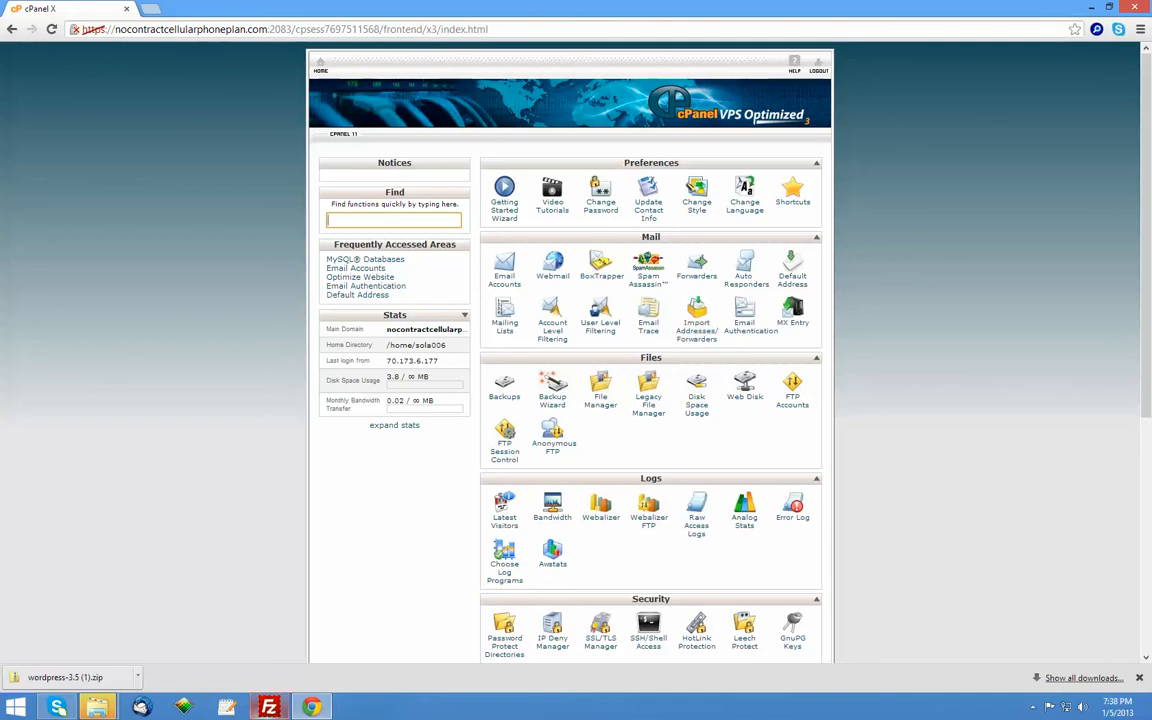
Check the upload in FileZilla, then view cPanel's Email Authentication page and return home.
left_click(269, 707)
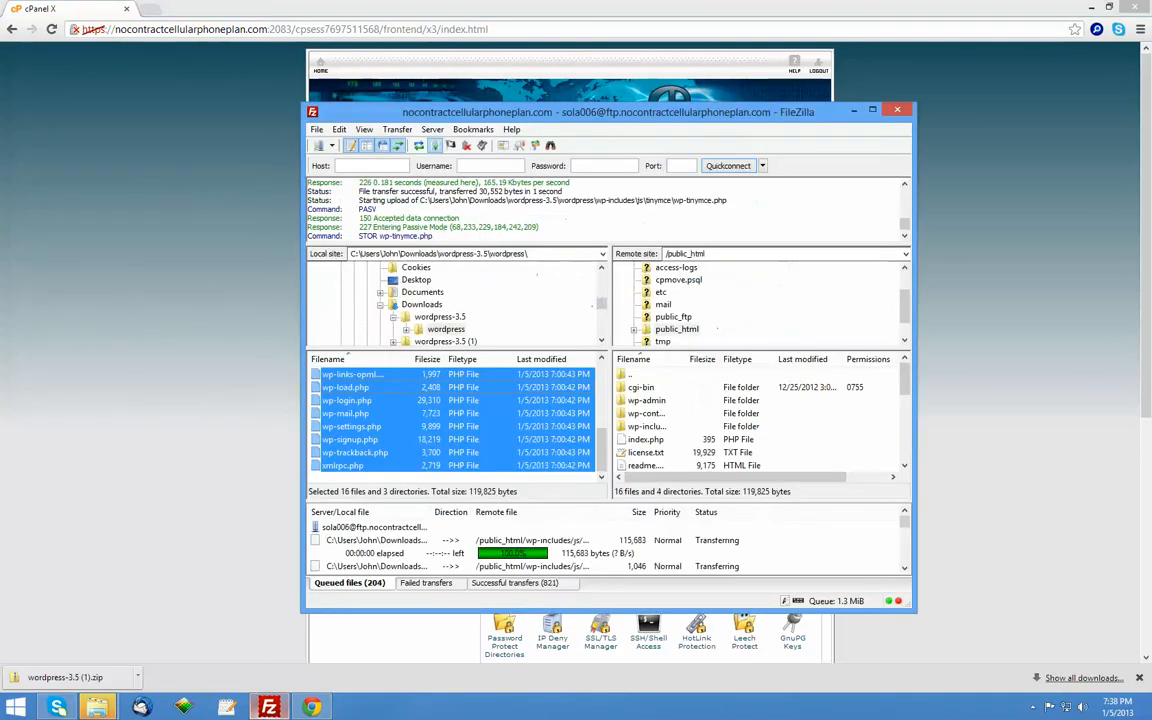
left_click(260, 568)
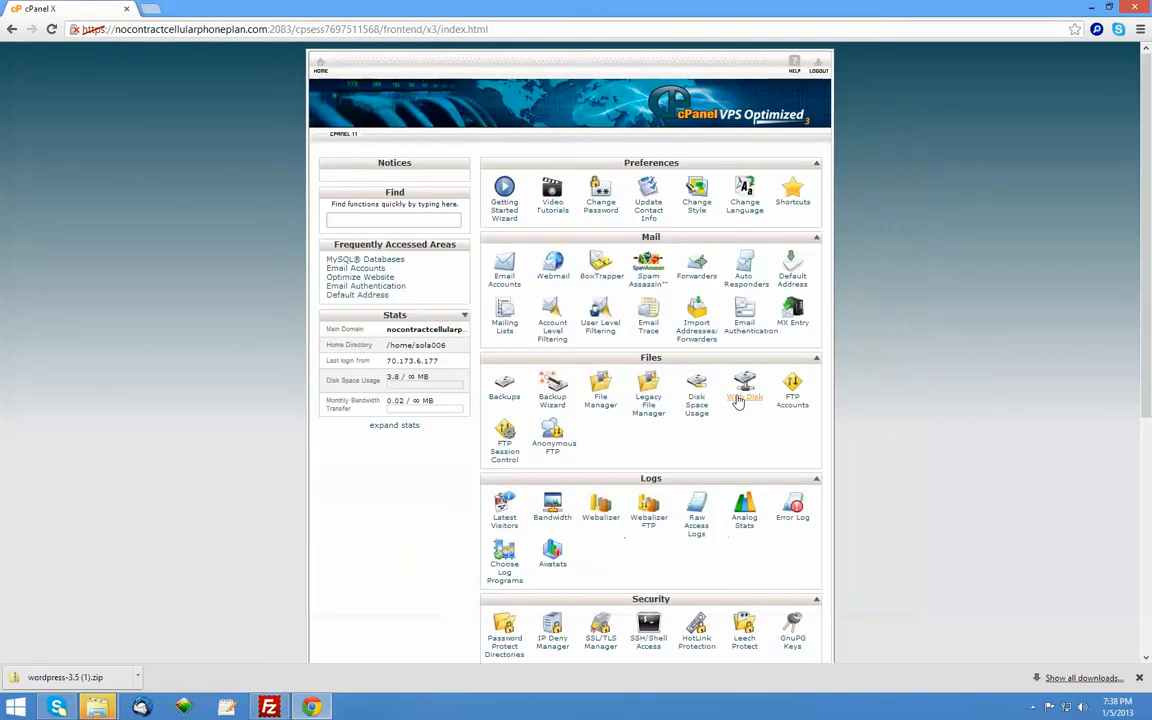
left_click(736, 330)
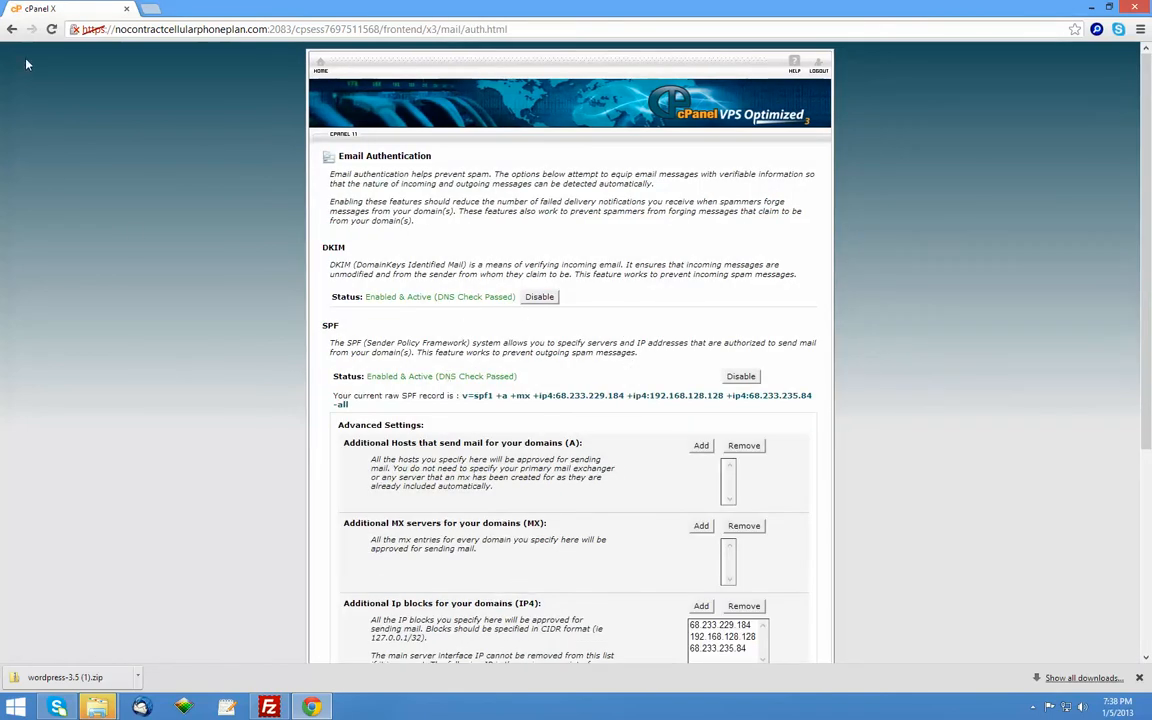
left_click(324, 72)
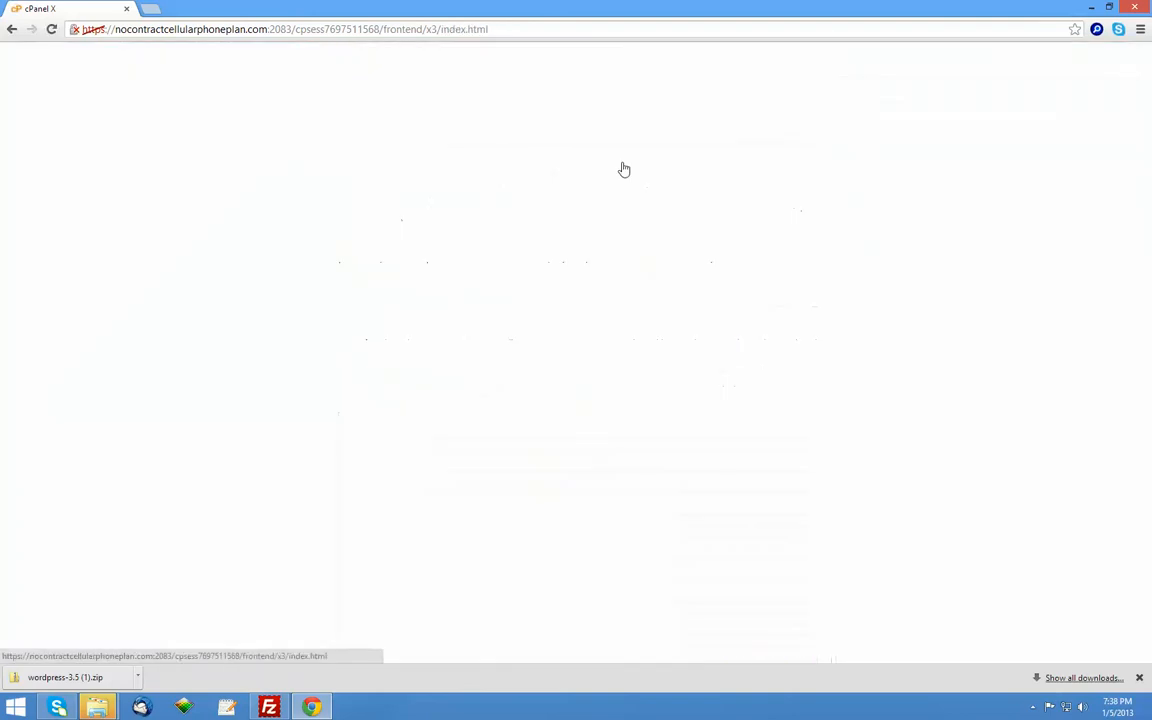
View the Default Address and Optimize Website pages, returning to cPanel home each time.
scroll(831, 303, "down", 5)
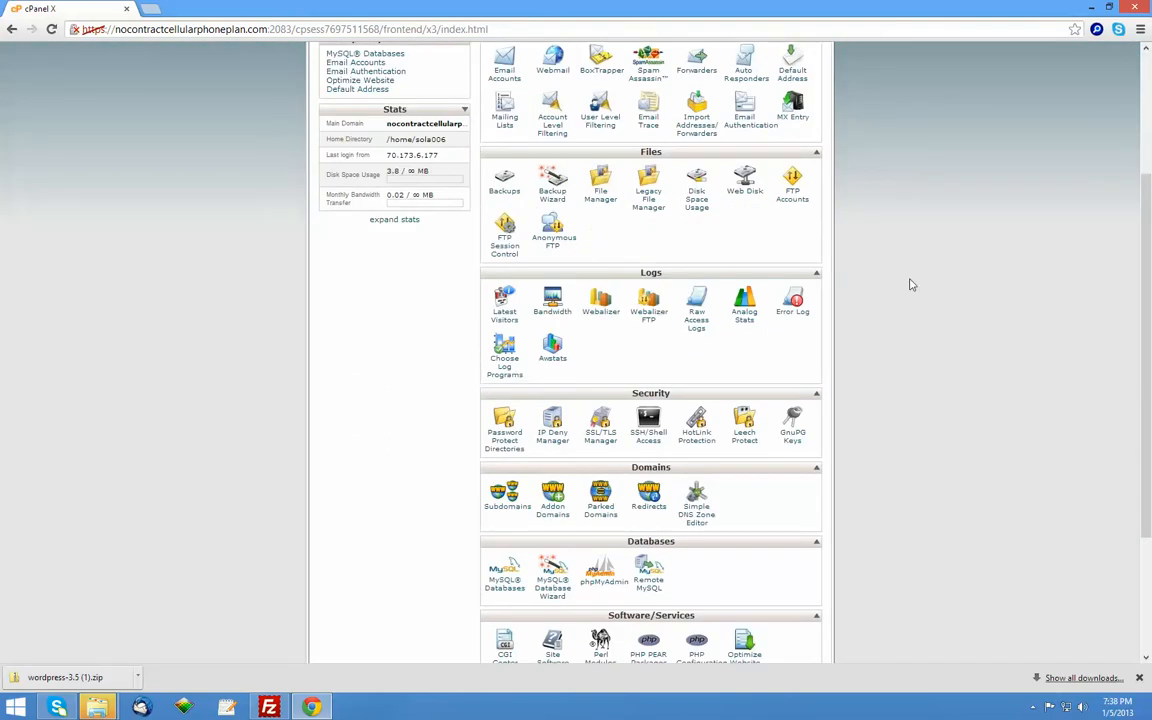
scroll(910, 285, "up", 2)
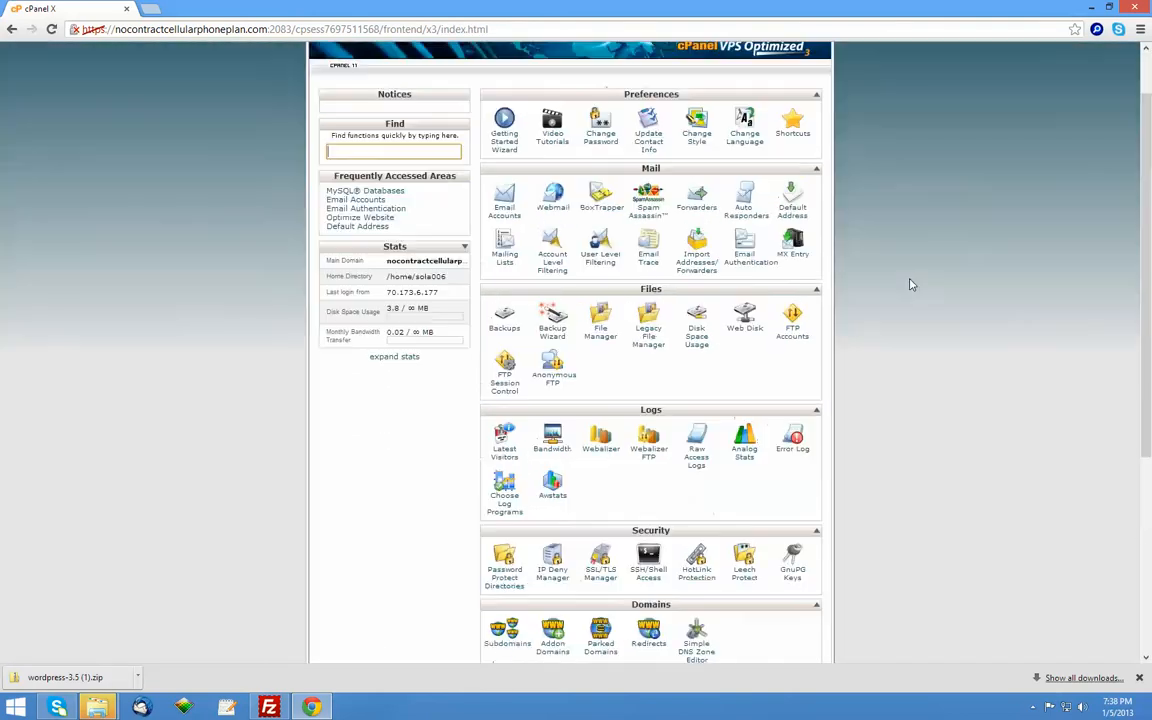
left_click(793, 205)
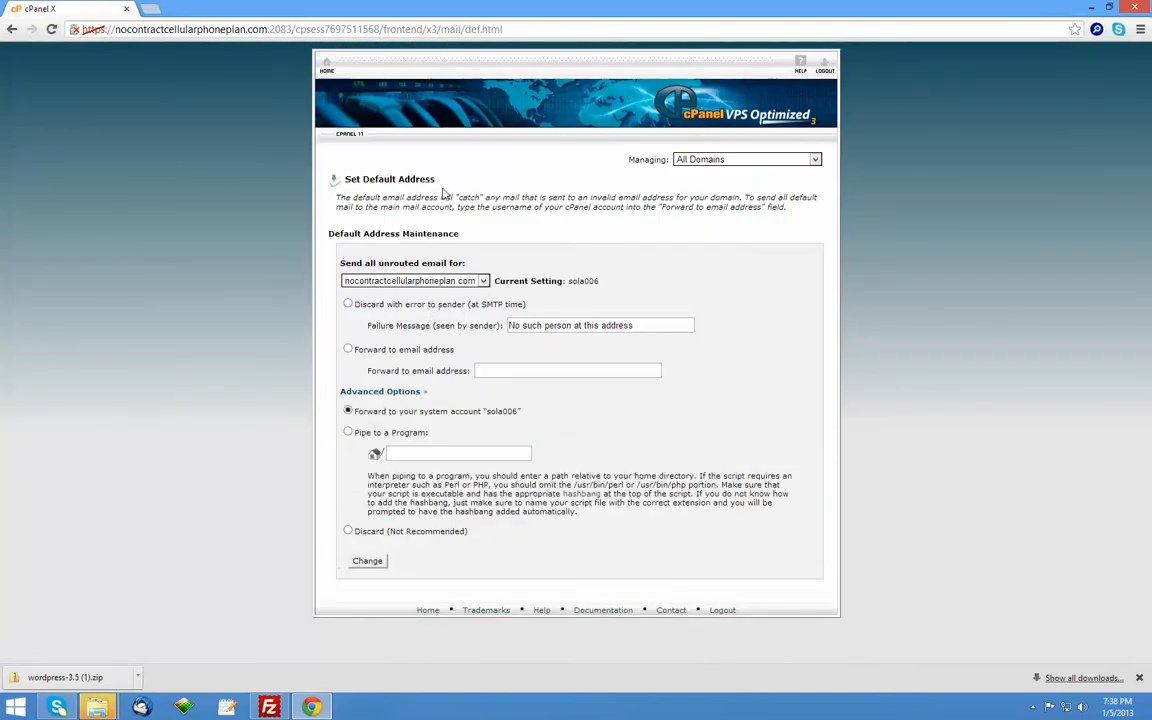
left_click(326, 68)
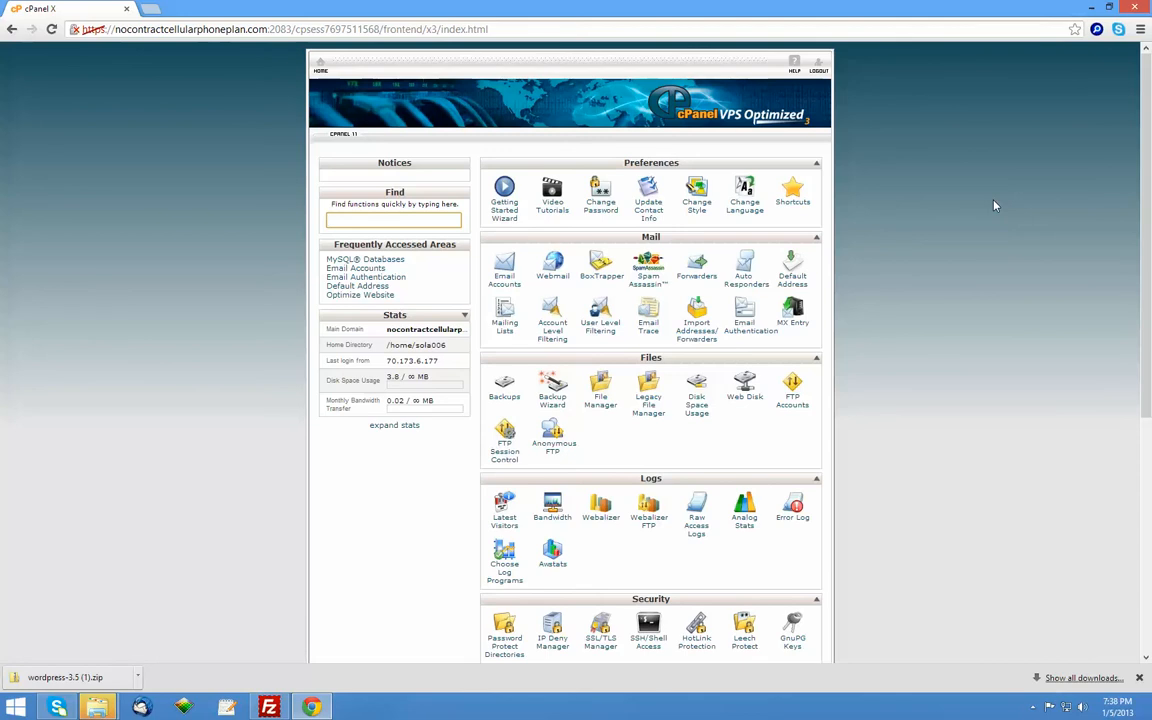
scroll(994, 206, "down", 3)
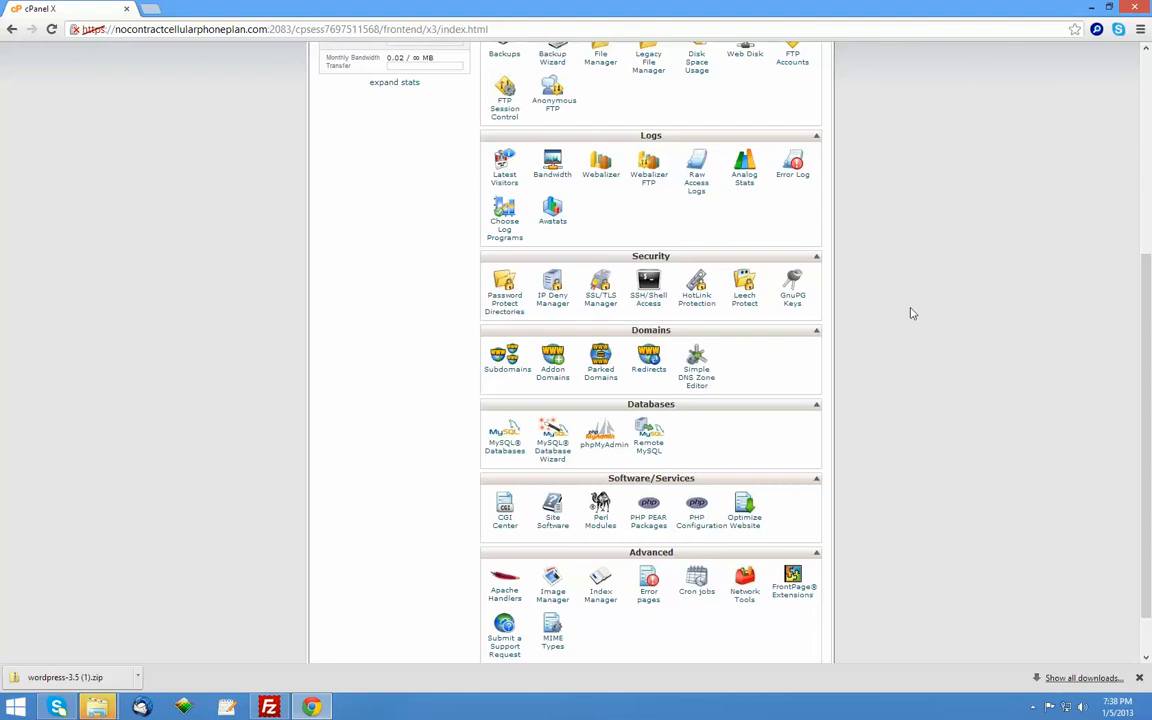
left_click(745, 520)
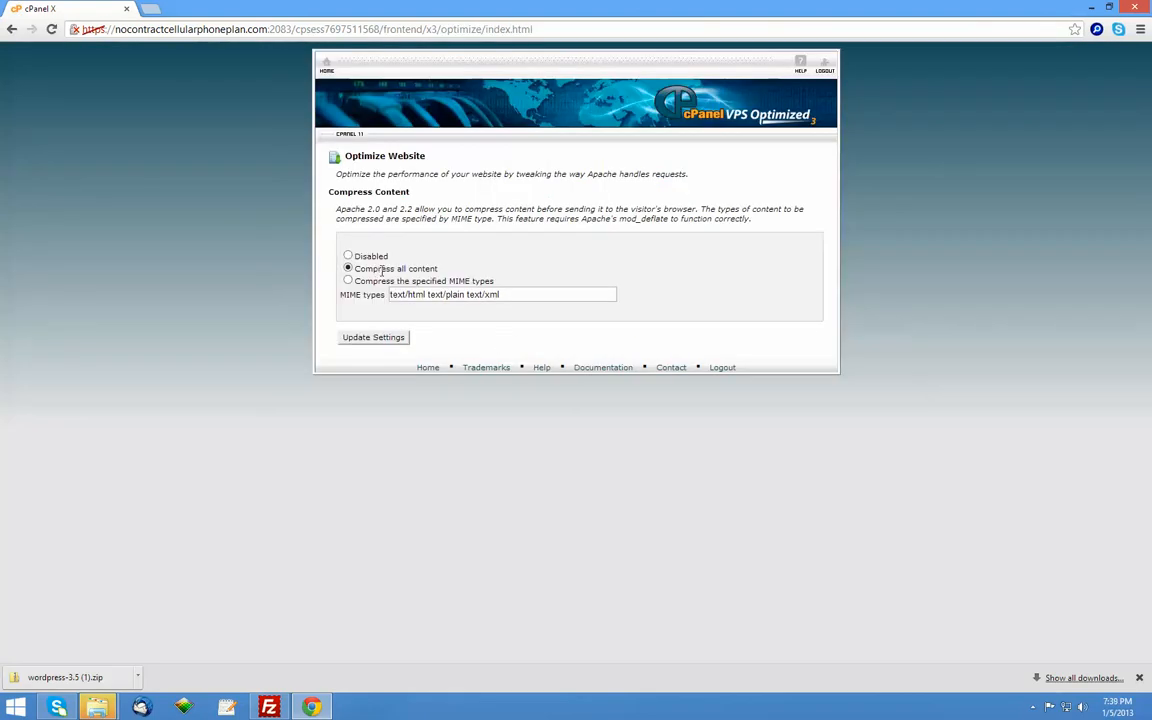
left_click(325, 64)
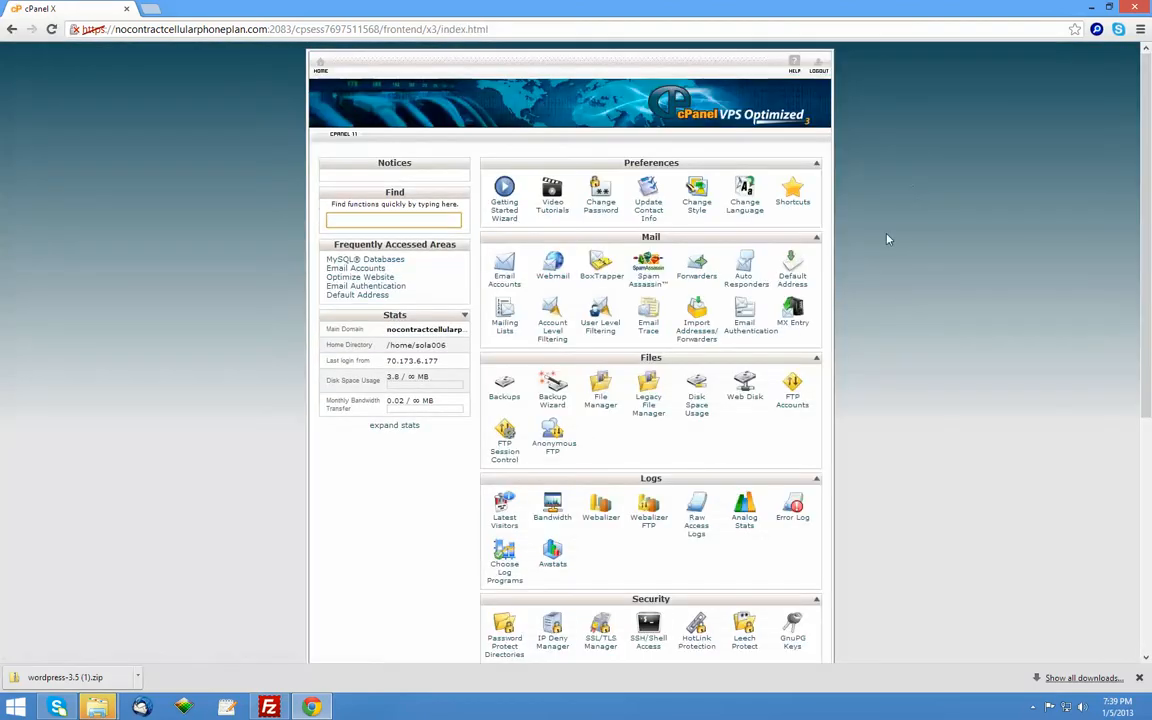
left_click(264, 709)
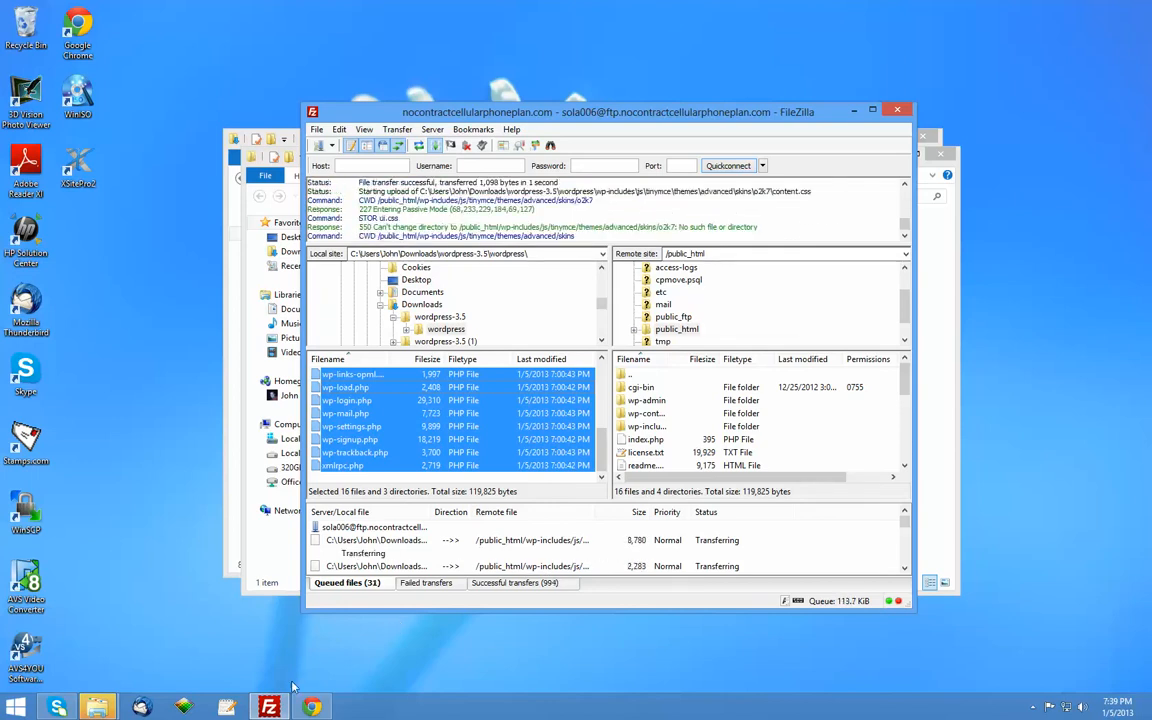
left_click(312, 707)
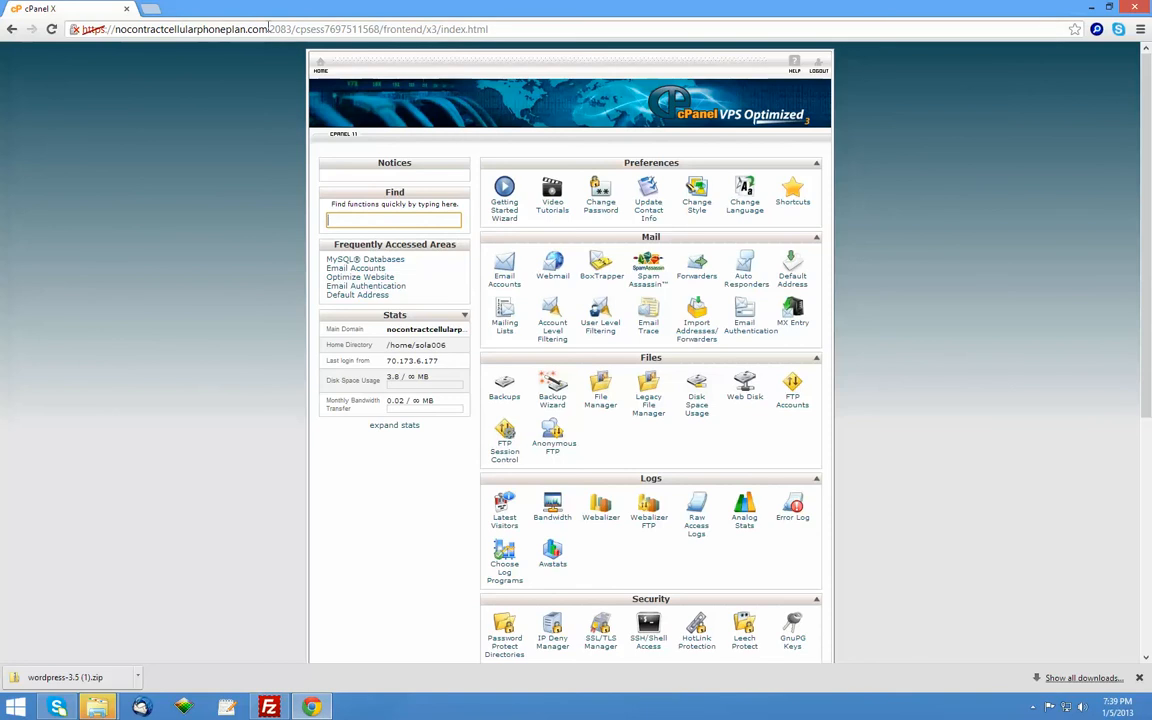
left_click_drag(519, 28, 40, 76)
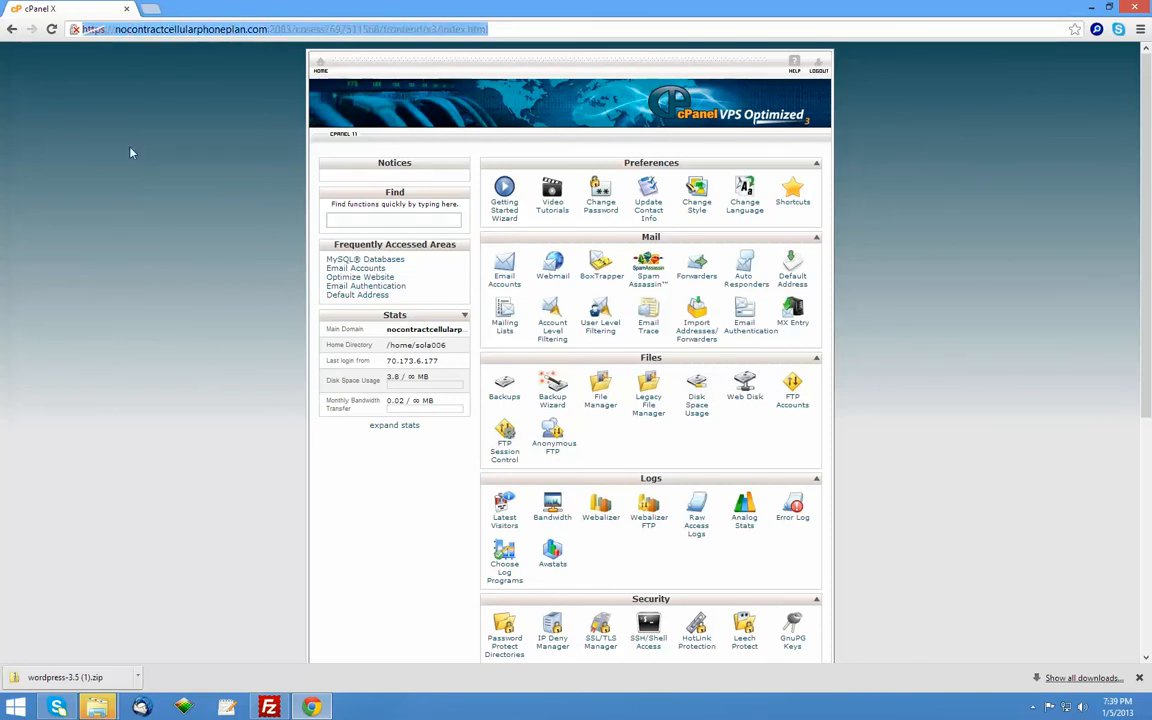
type("http://")
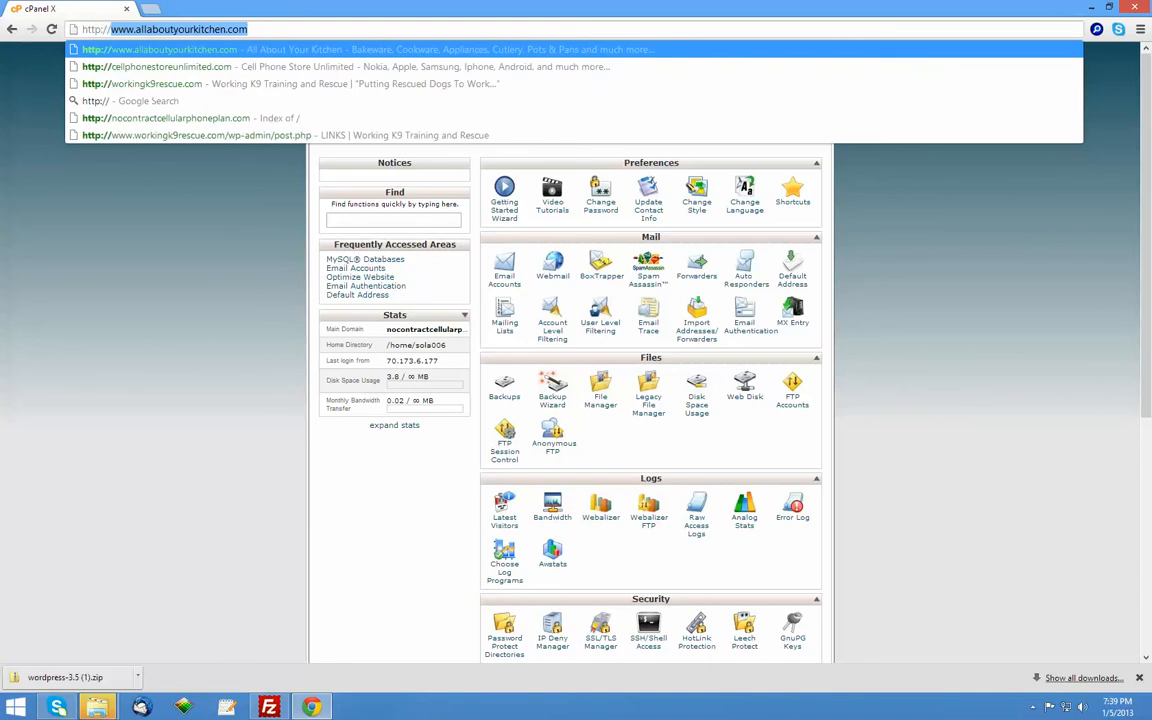
type("www.no")
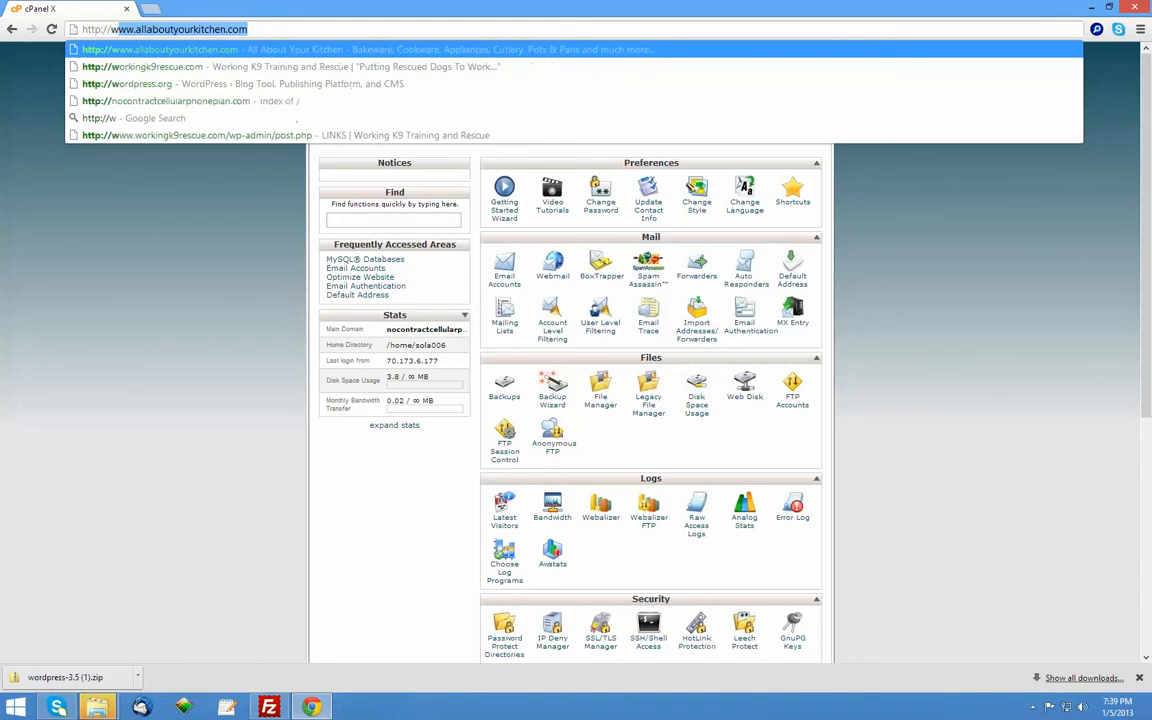
type("contract")
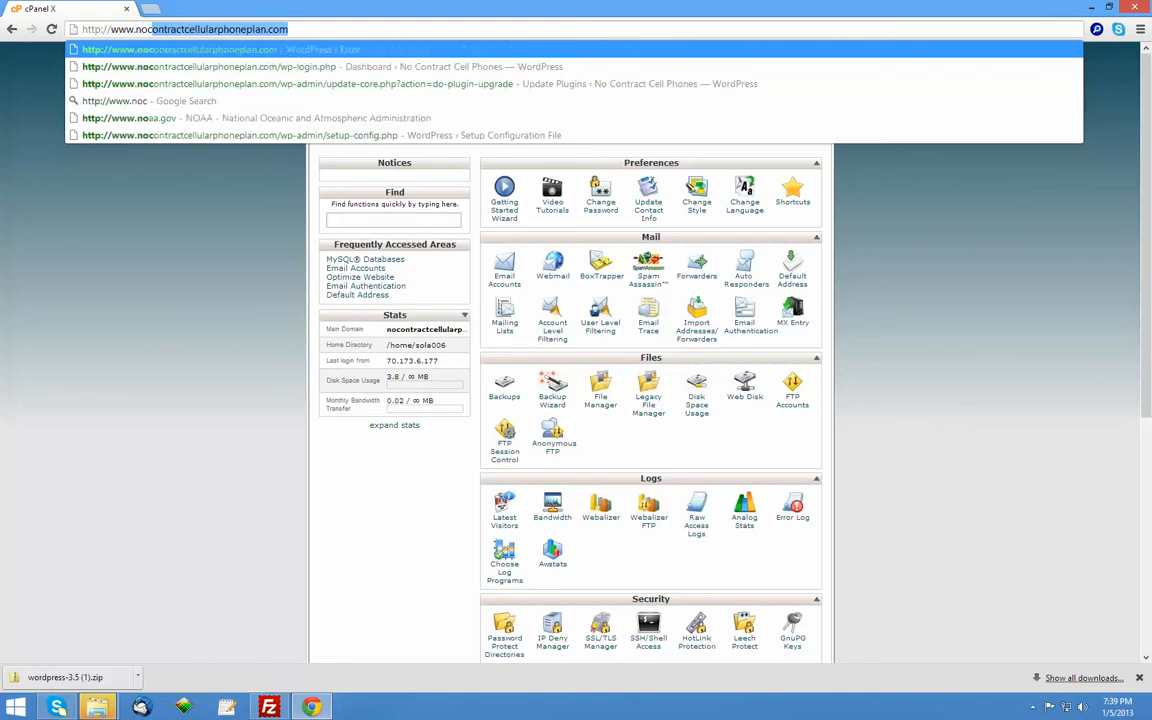
type("cell")
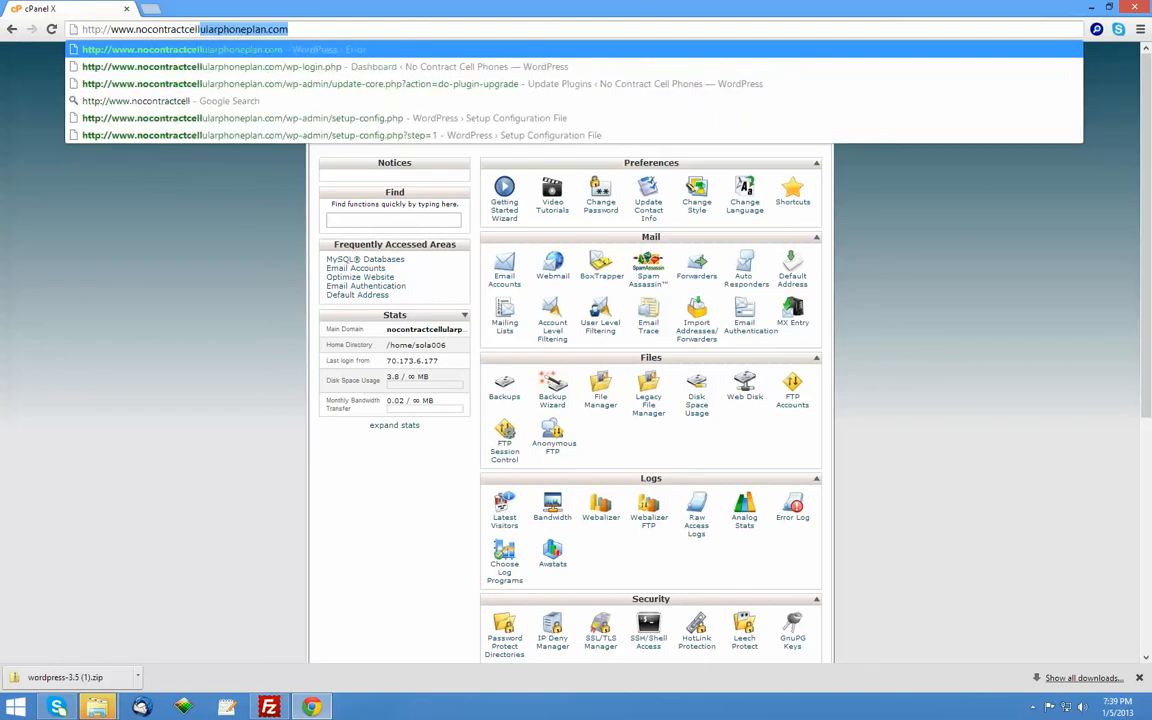
key("End")
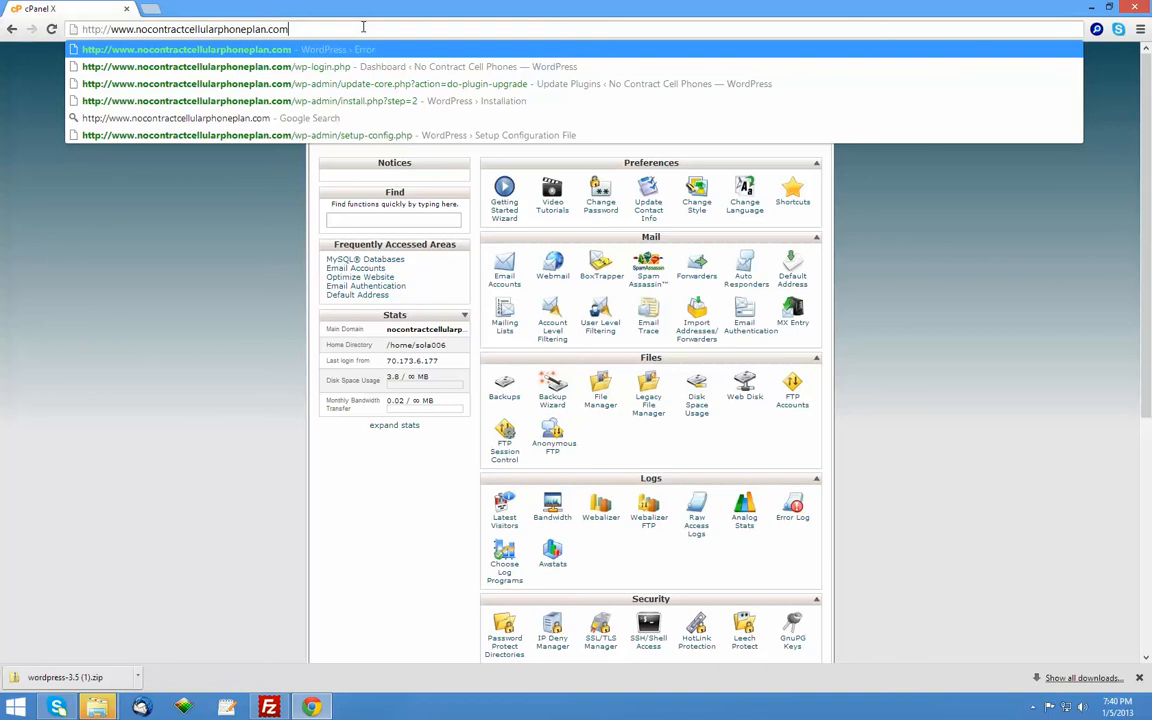
key("Return")
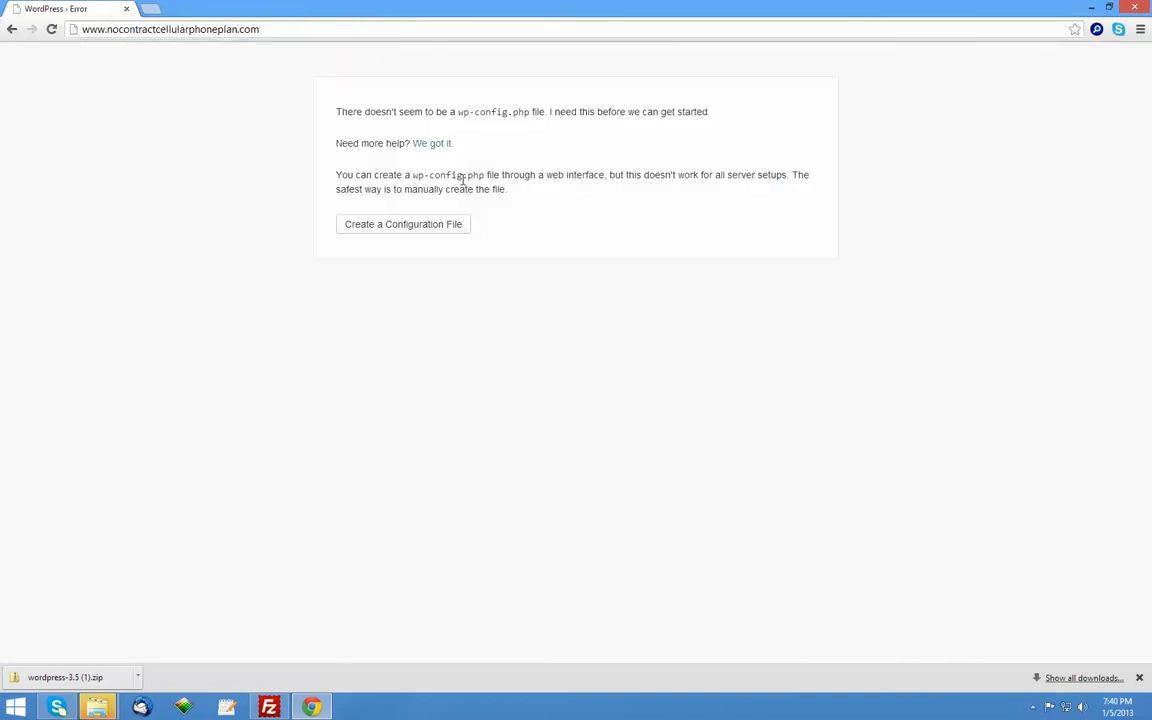
Start creating the configuration file with Let's go! and open an empty new Chrome tab.
left_click(442, 230)
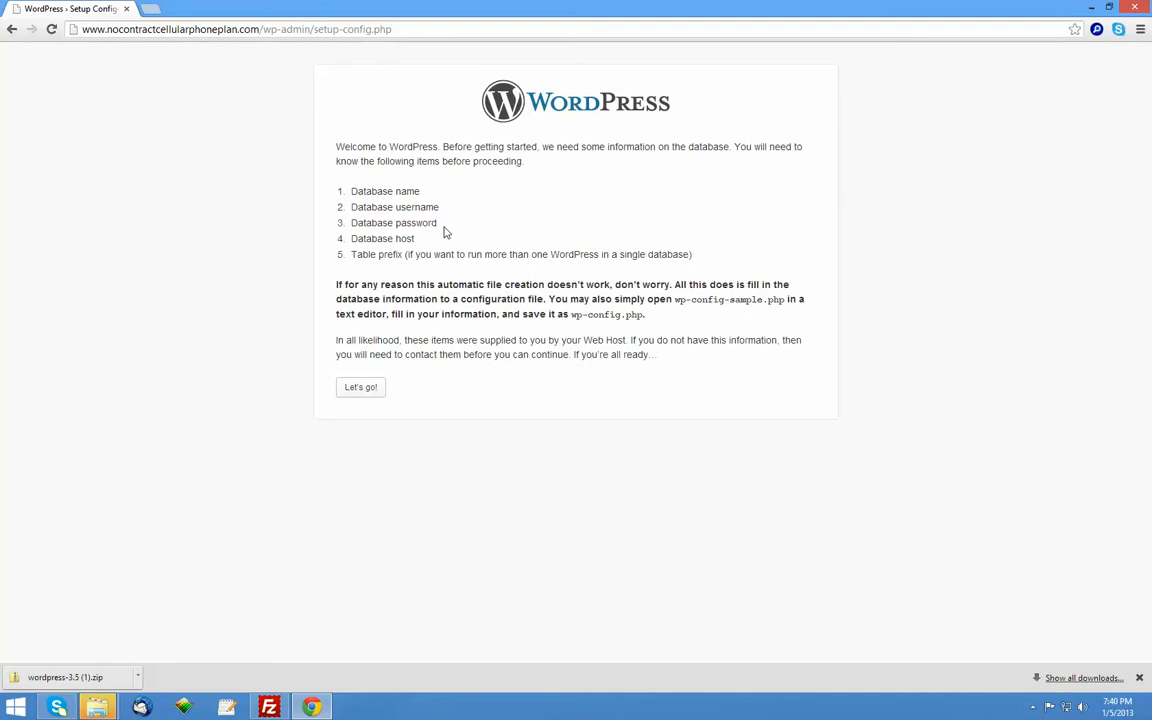
left_click(375, 388)
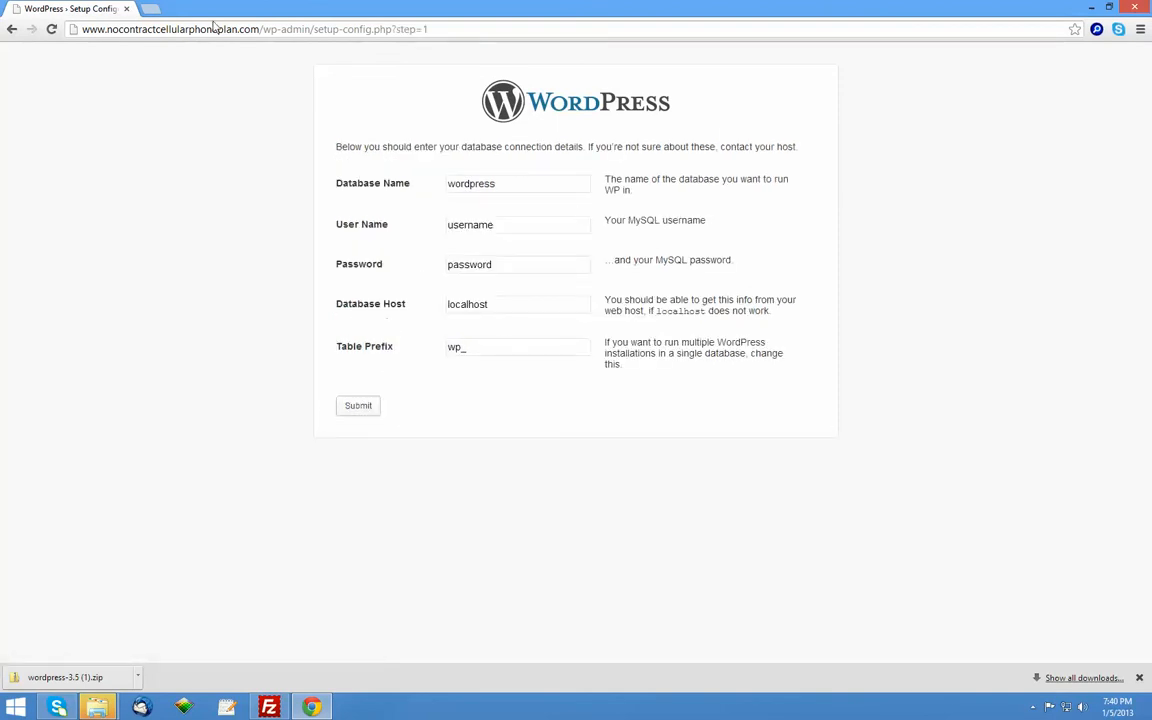
left_click(150, 9)
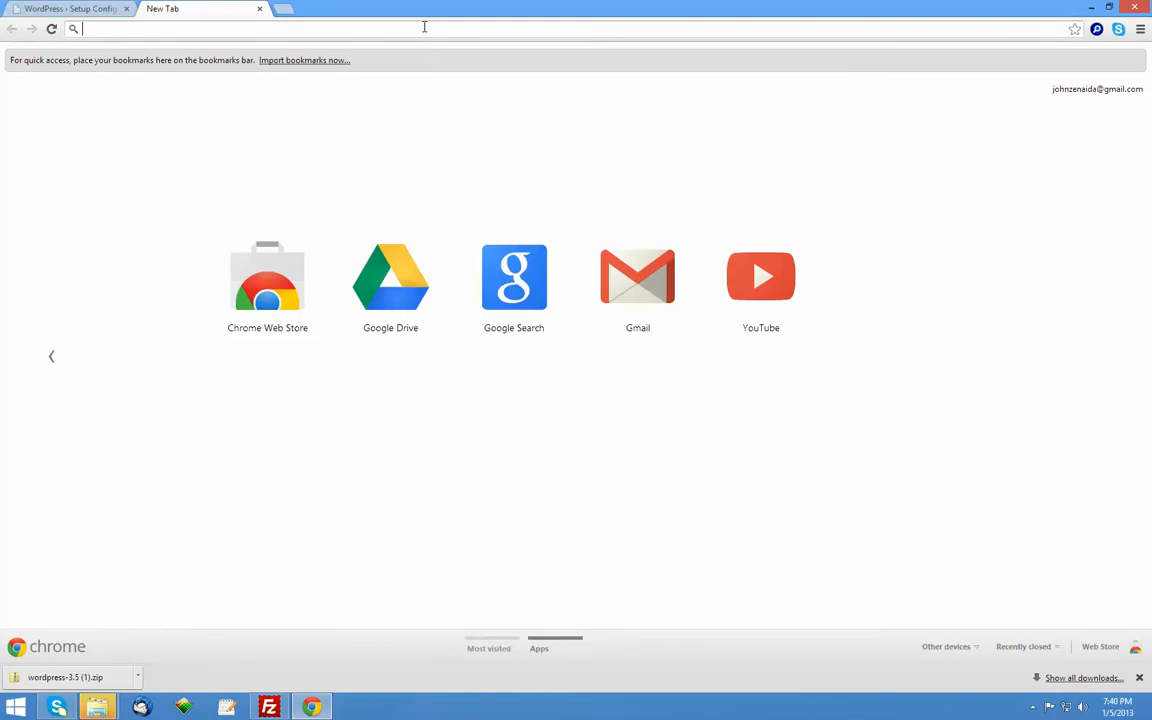
type("http")
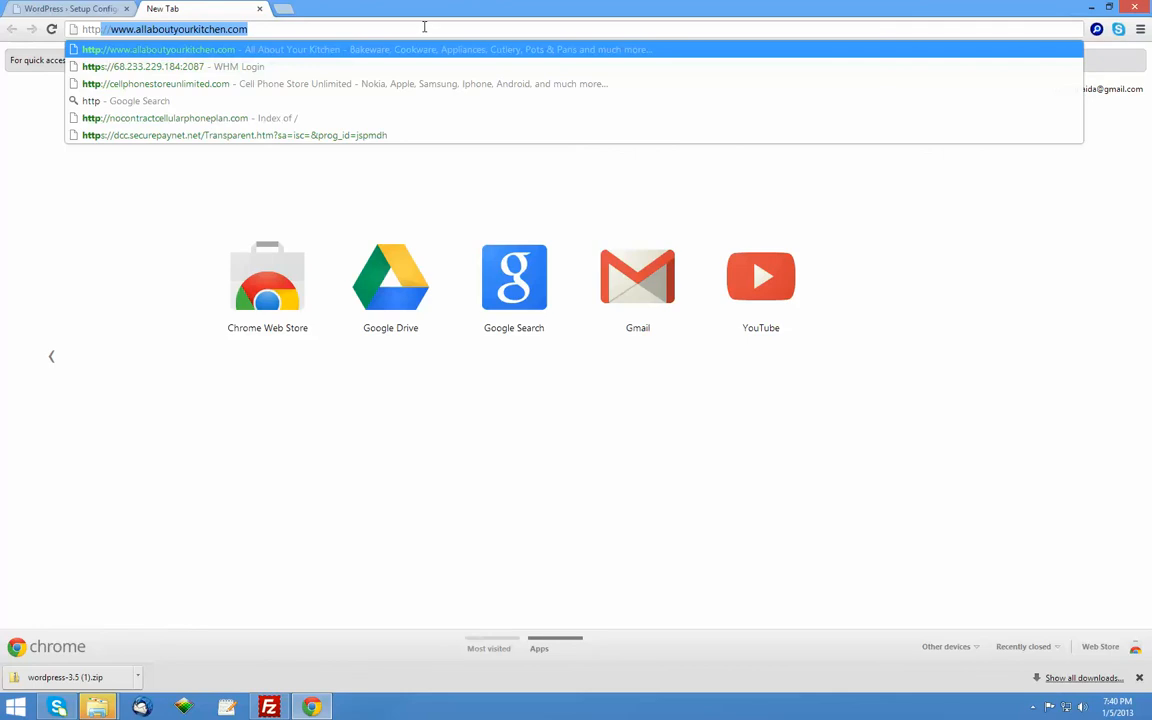
type("://www")
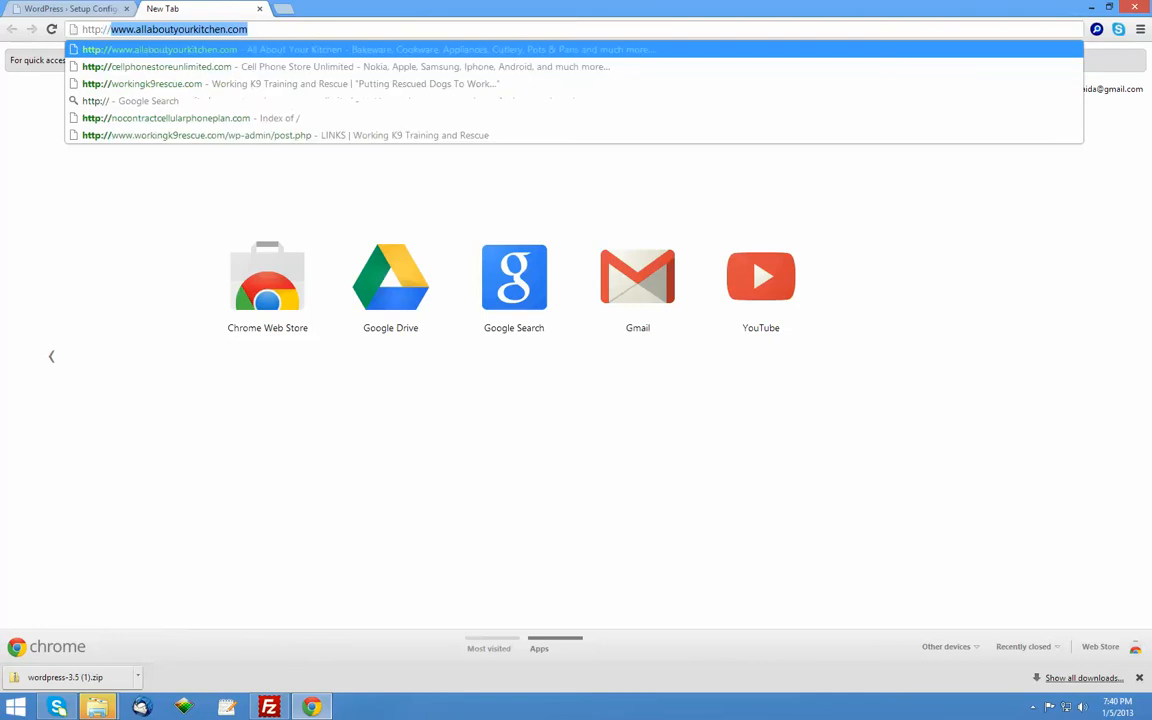
type(".allabou")
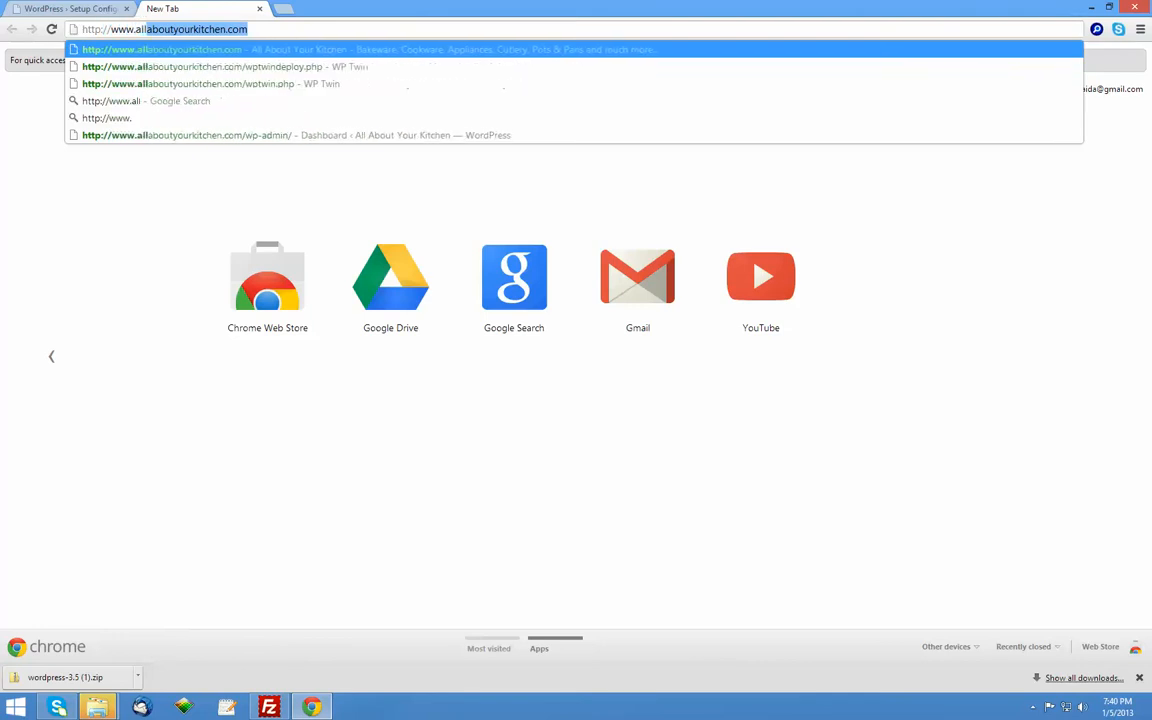
type("tyourk")
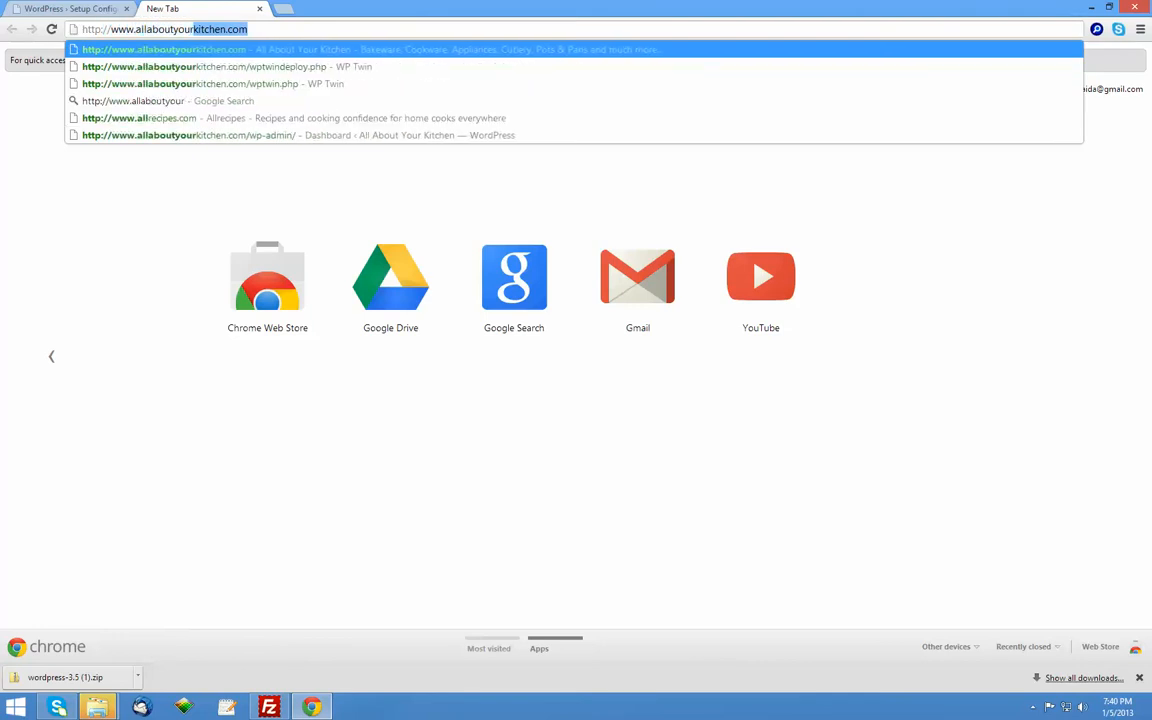
key("BackSpace")
key("BackSpace")
key("BackSpace")
key("BackSpace")
key("BackSpace")
key("BackSpace")
key("BackSpace")
key("BackSpace")
key("BackSpace")
key("BackSpace")
key("BackSpace")
key("BackSpace")
key("BackSpace")
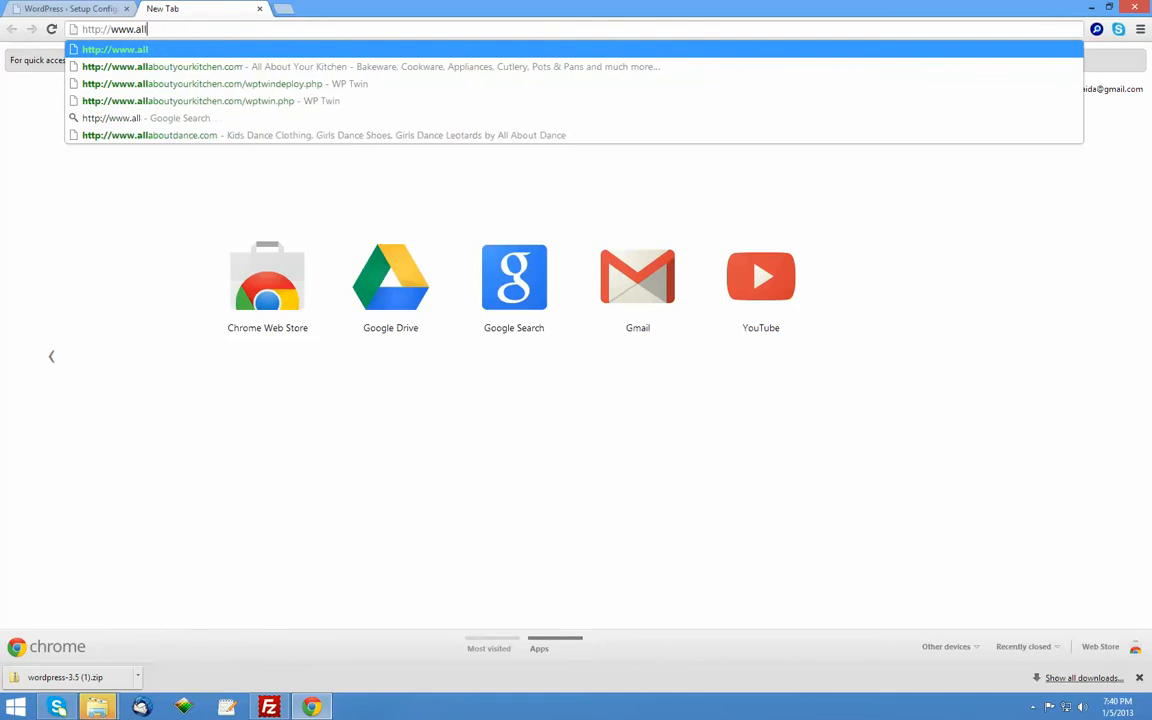
type("nocontractcellularphoneplan.com")
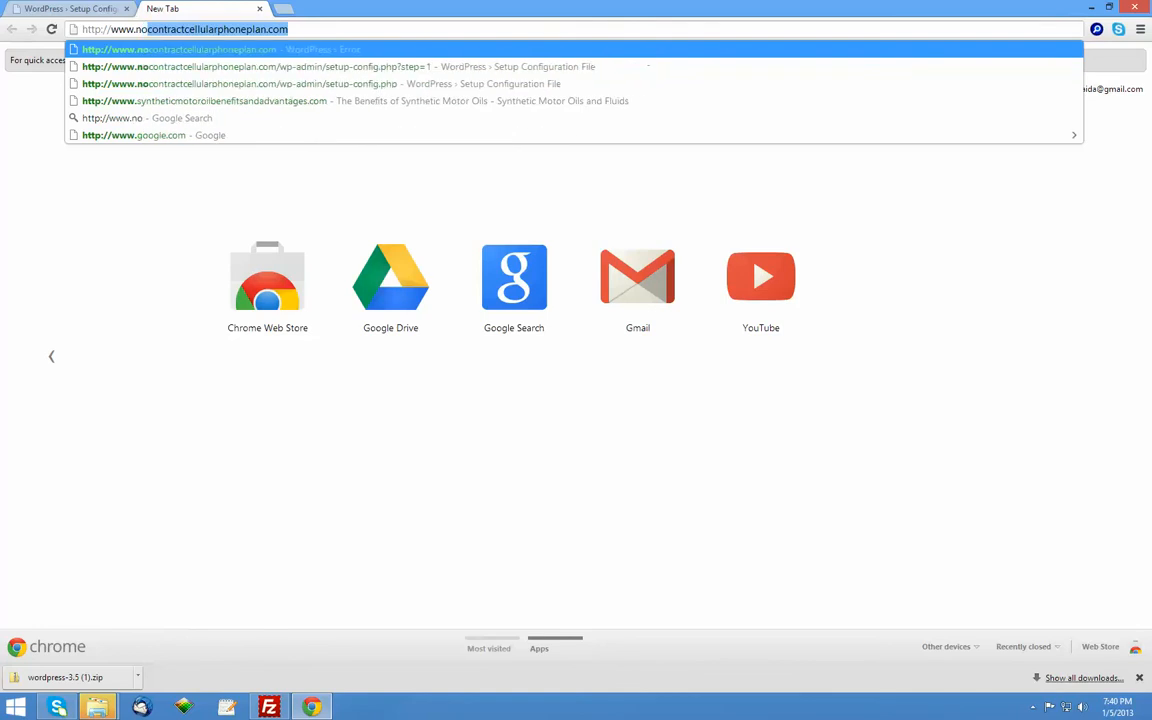
key("Right")
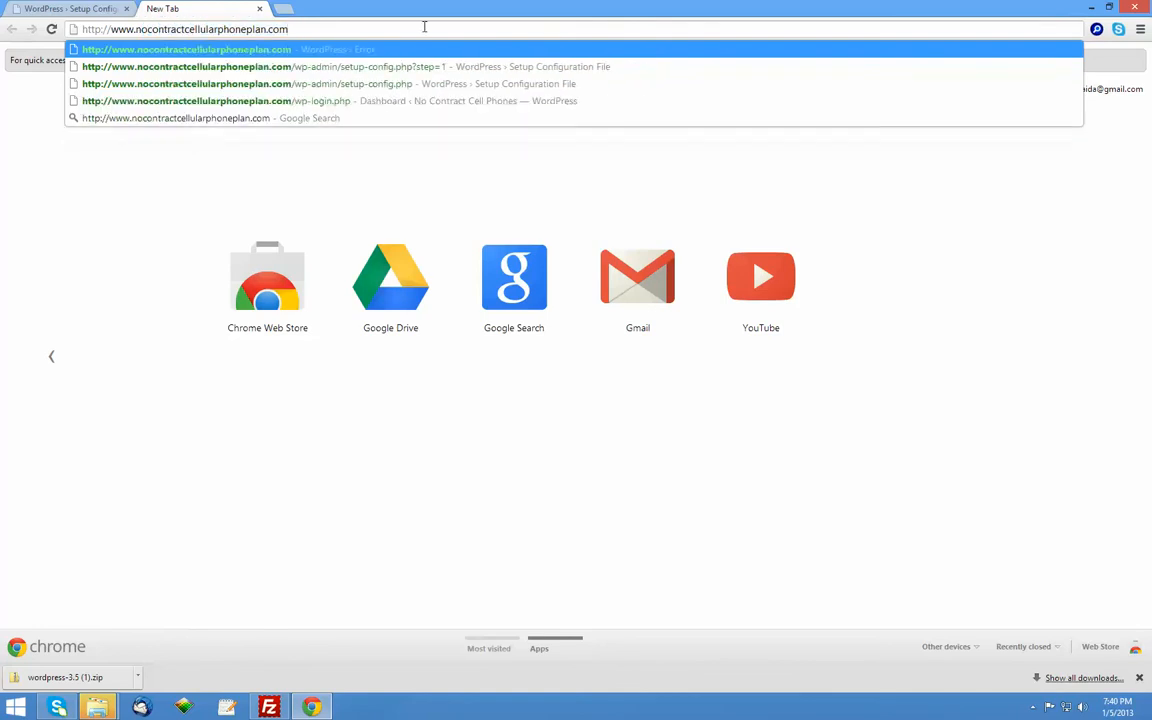
type("/cpanel")
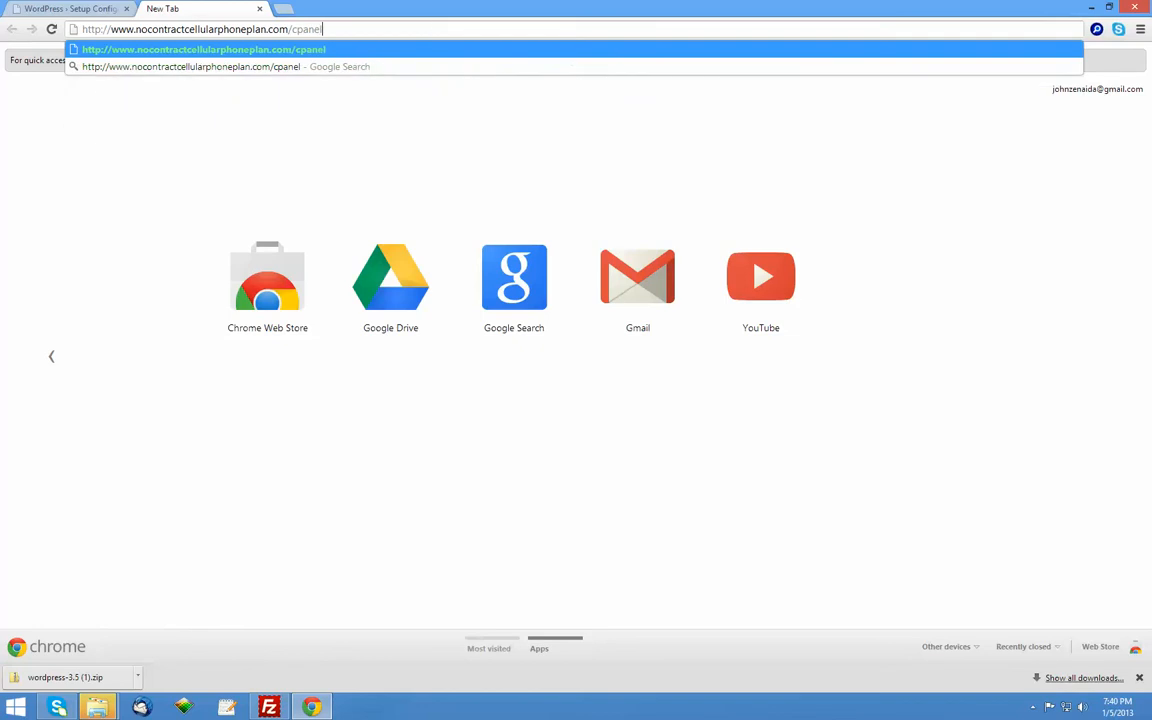
key("Return")
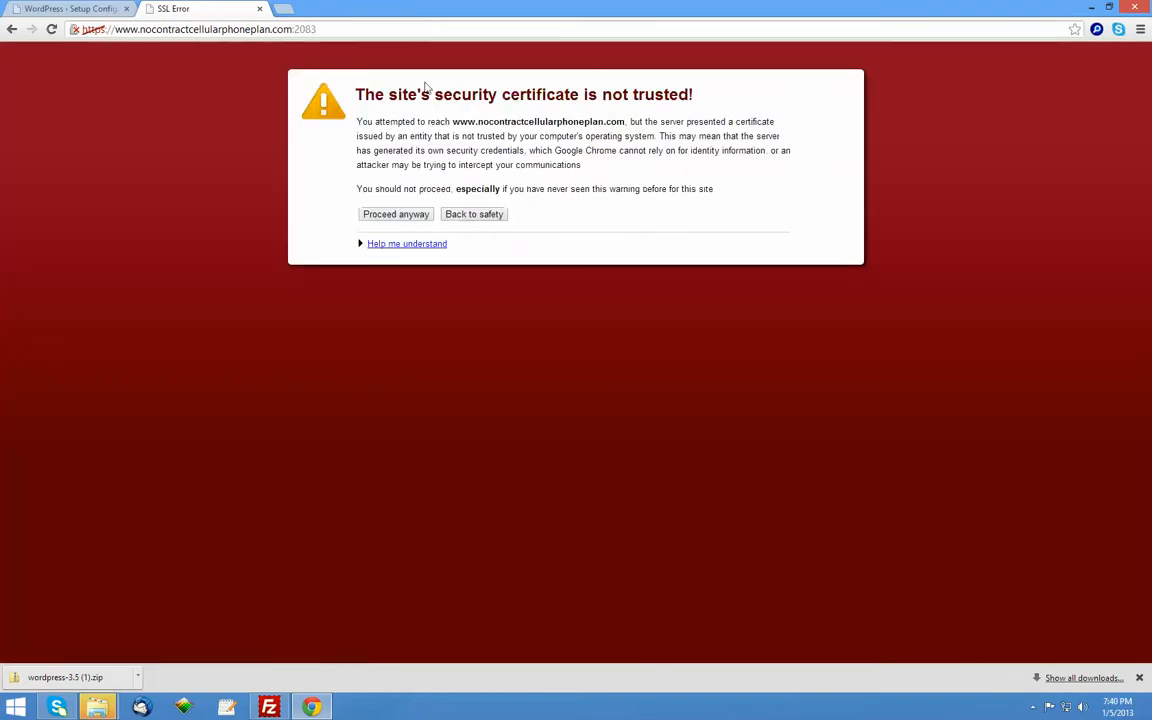
left_click(395, 214)
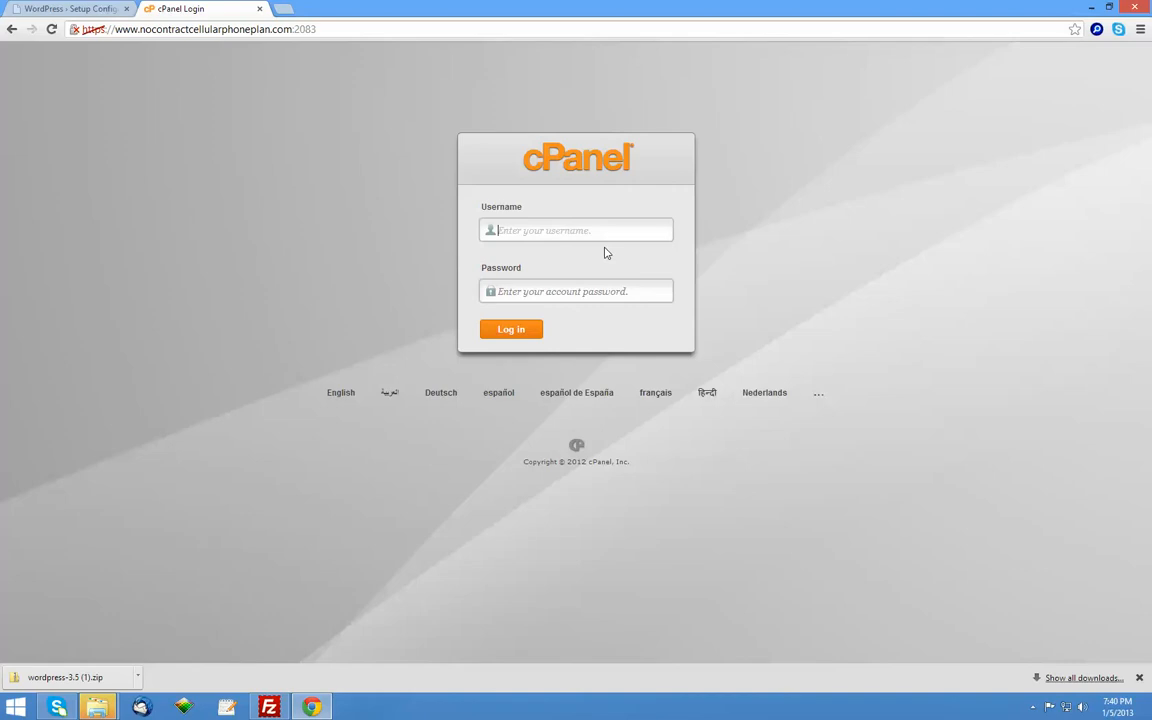
Log in to cPanel with the account's username and password.
type("sola006")
key("Tab")
type("••")
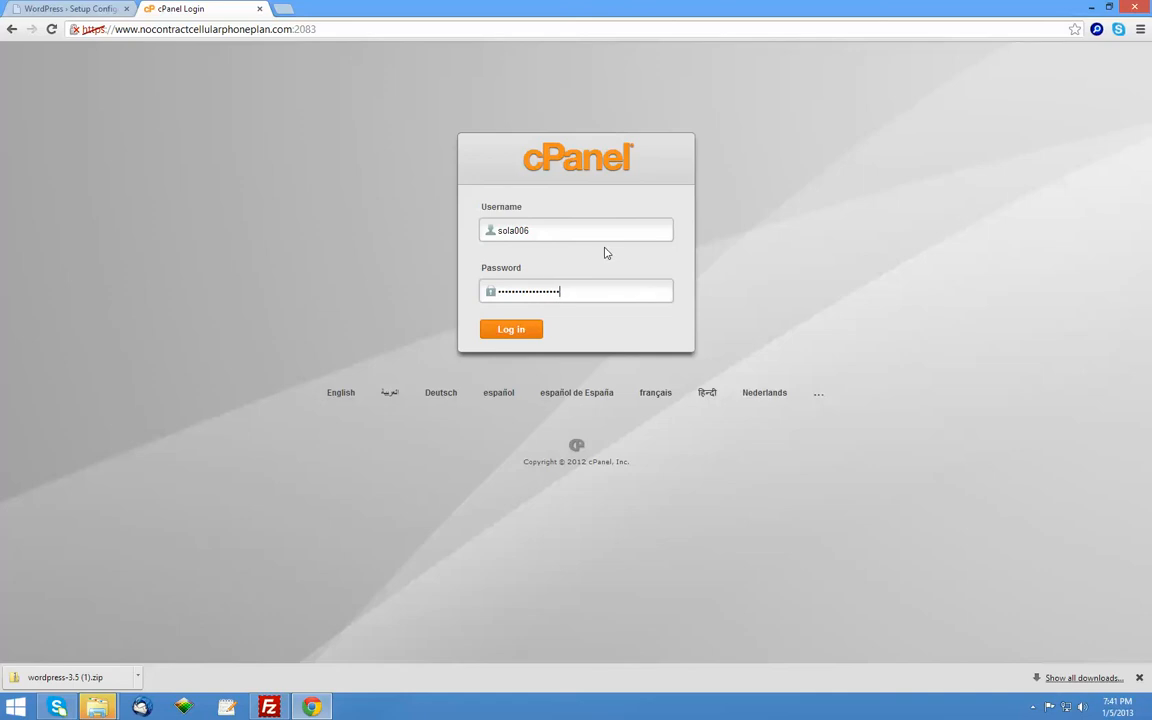
key("Return")
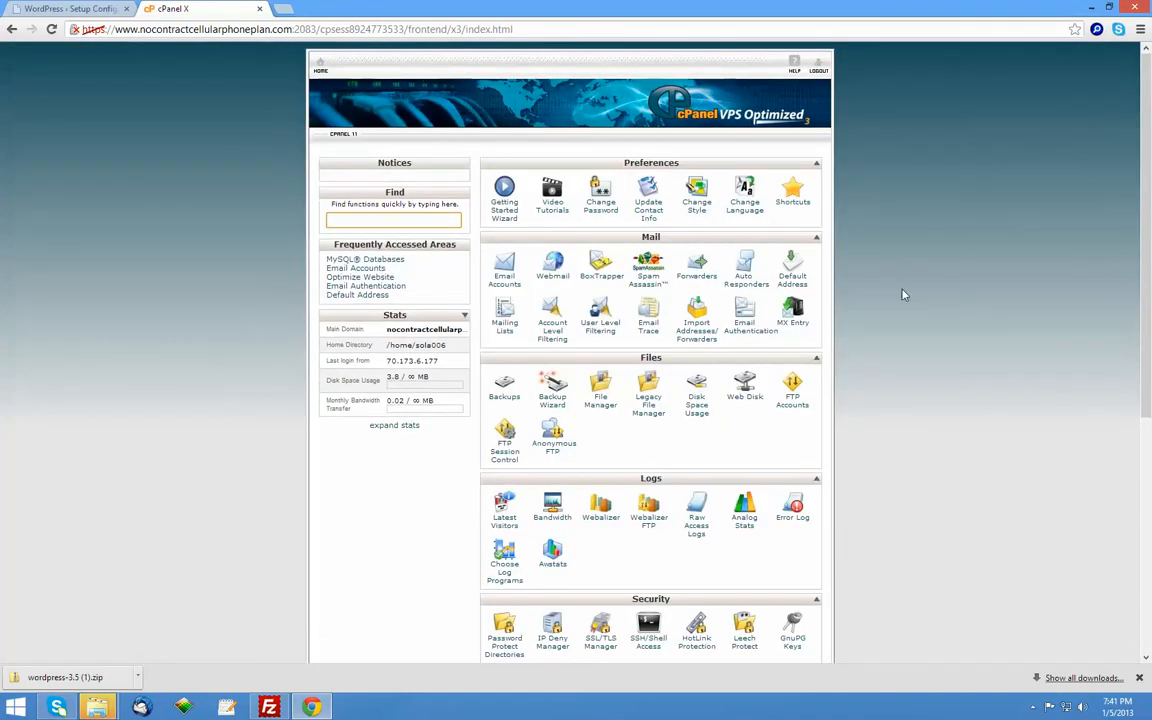
scroll(902, 294, "down", 4)
Copy the new database's name from cPanel into WordPress's Database Name field, replacing wordpress.
left_click(506, 446)
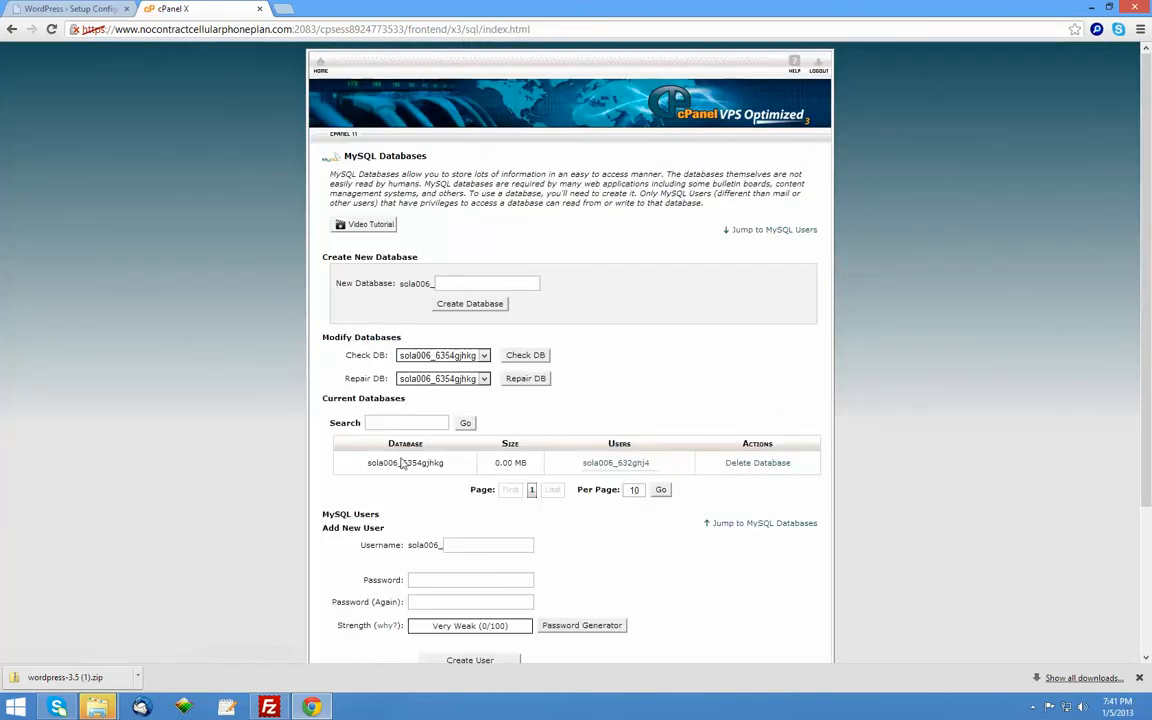
left_click_drag(369, 462, 440, 463)
right_click(410, 466)
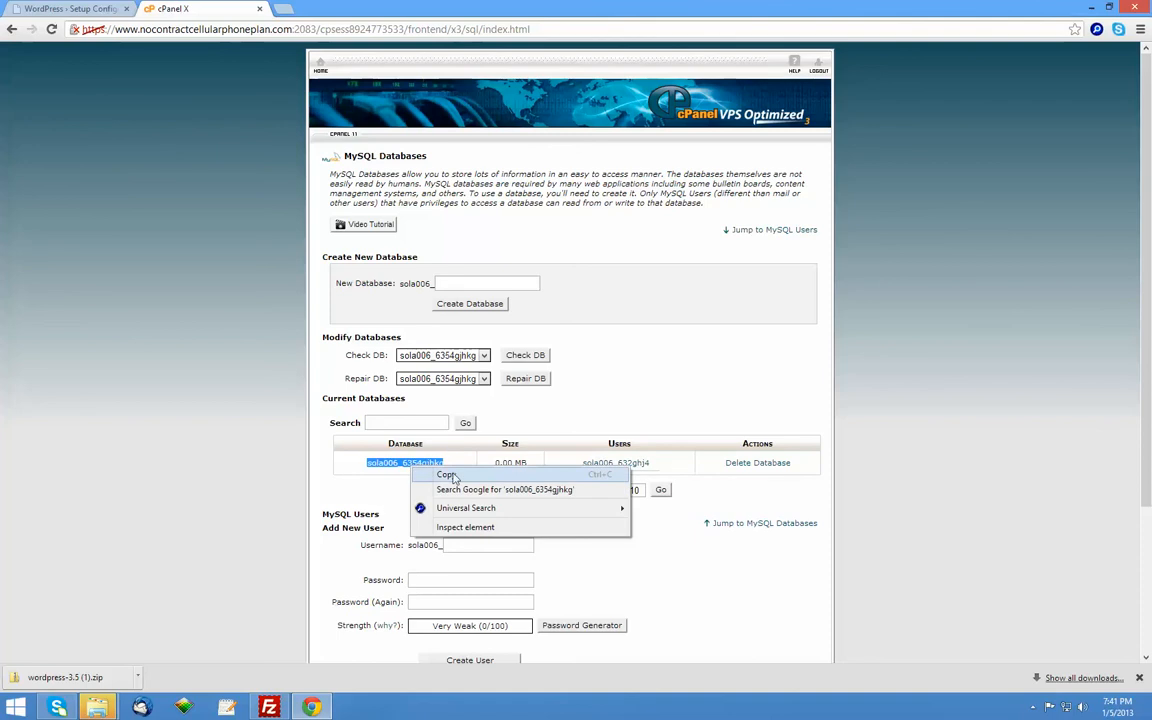
left_click(440, 474)
left_click(86, 12)
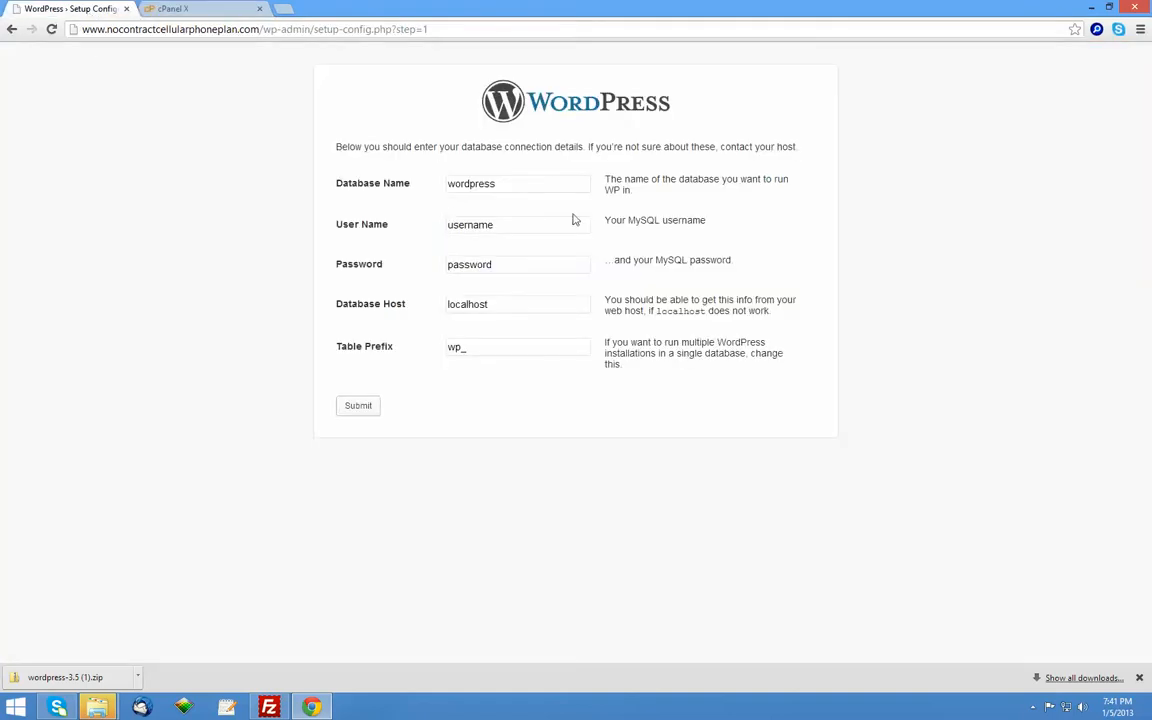
left_click(500, 184)
left_click_drag(500, 184, 393, 203)
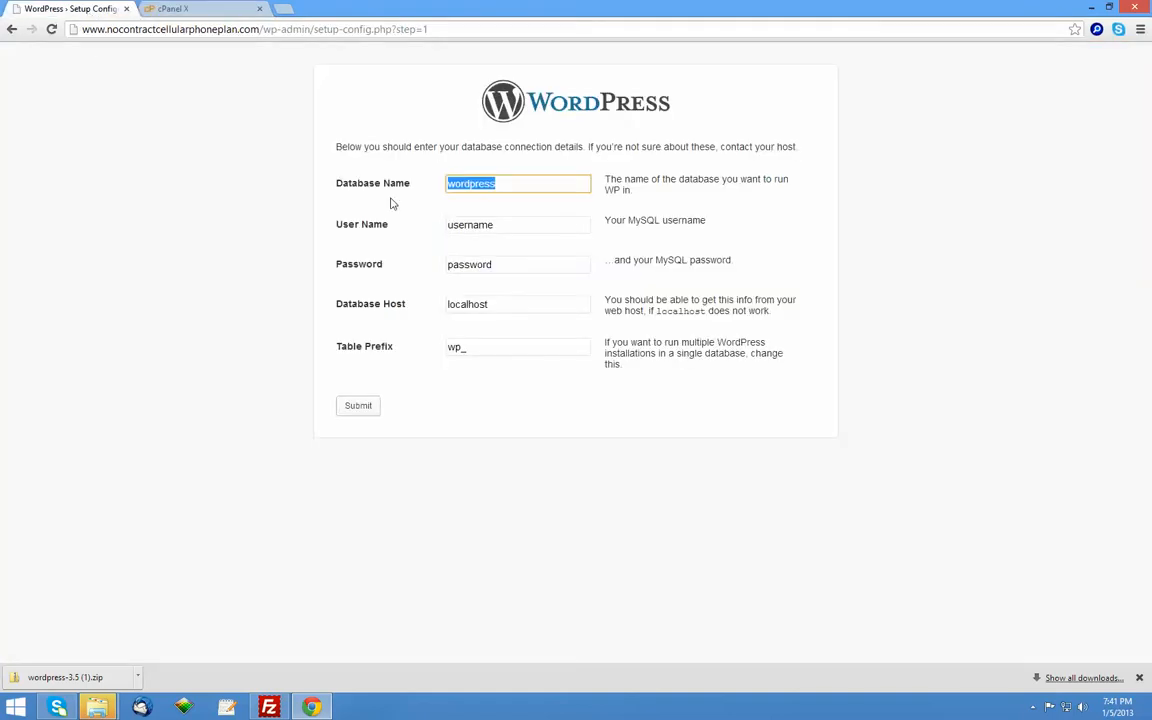
key("ctrl+v")
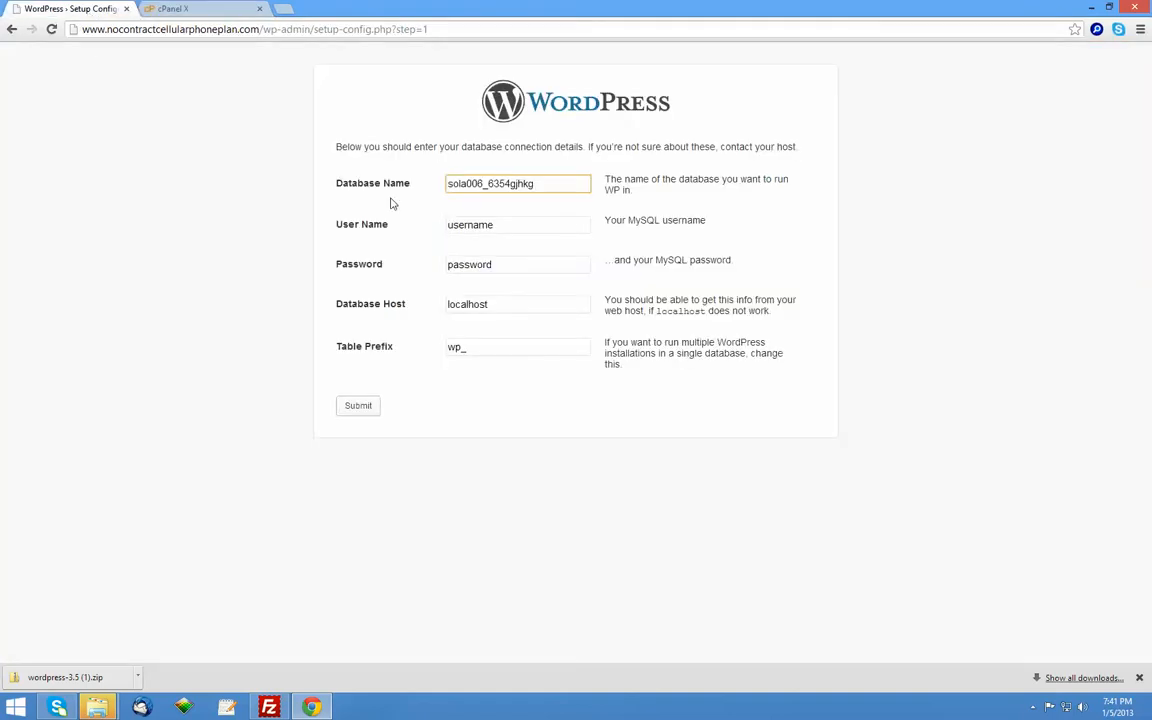
Copy the database user name from cPanel into the User Name field, ending it with 4.
left_click(218, 12)
left_click_drag(650, 463, 584, 466)
right_click(589, 470)
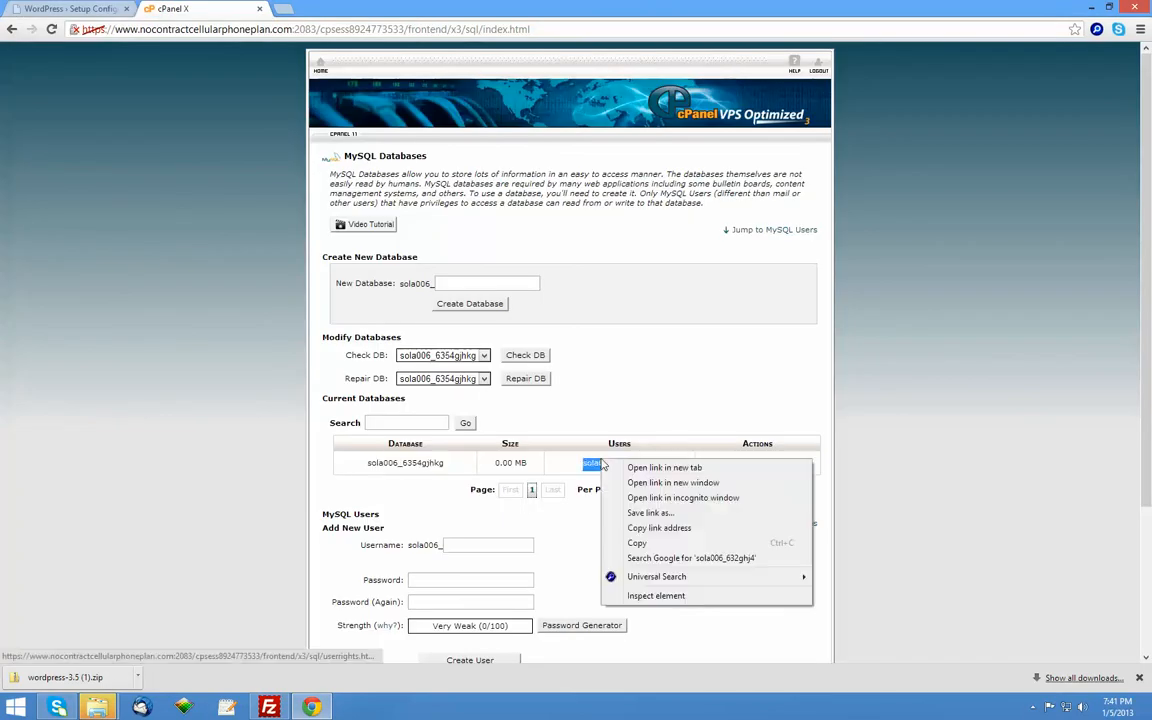
left_click(648, 543)
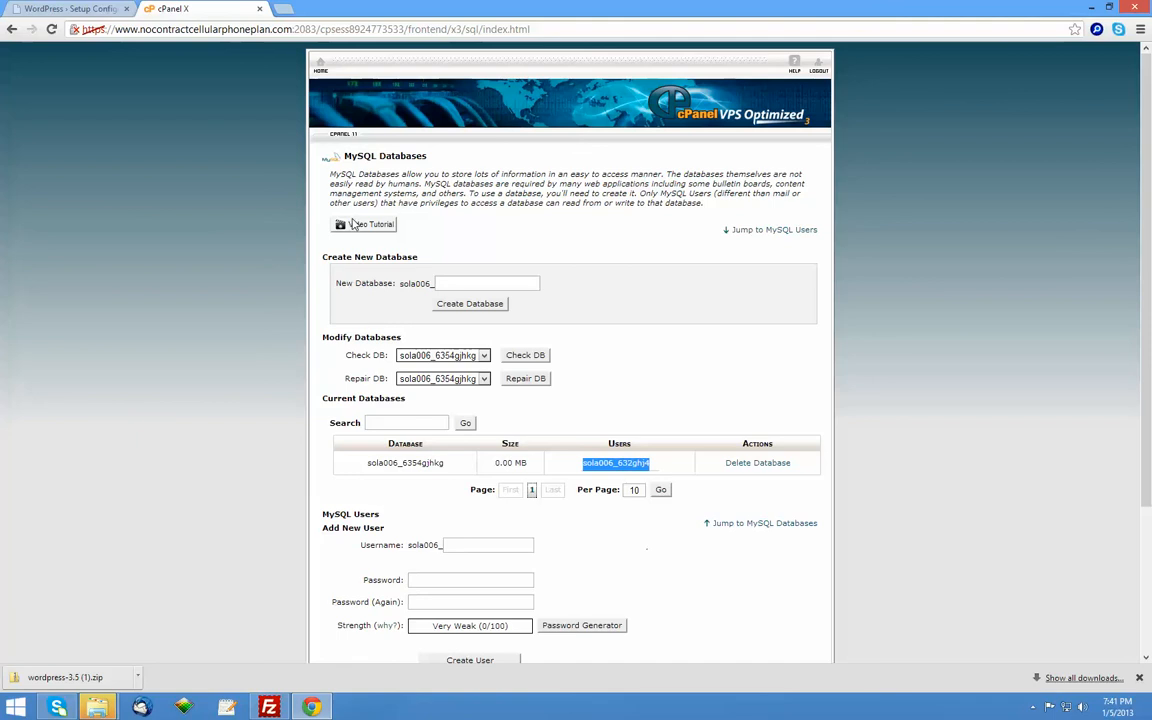
left_click(60, 9)
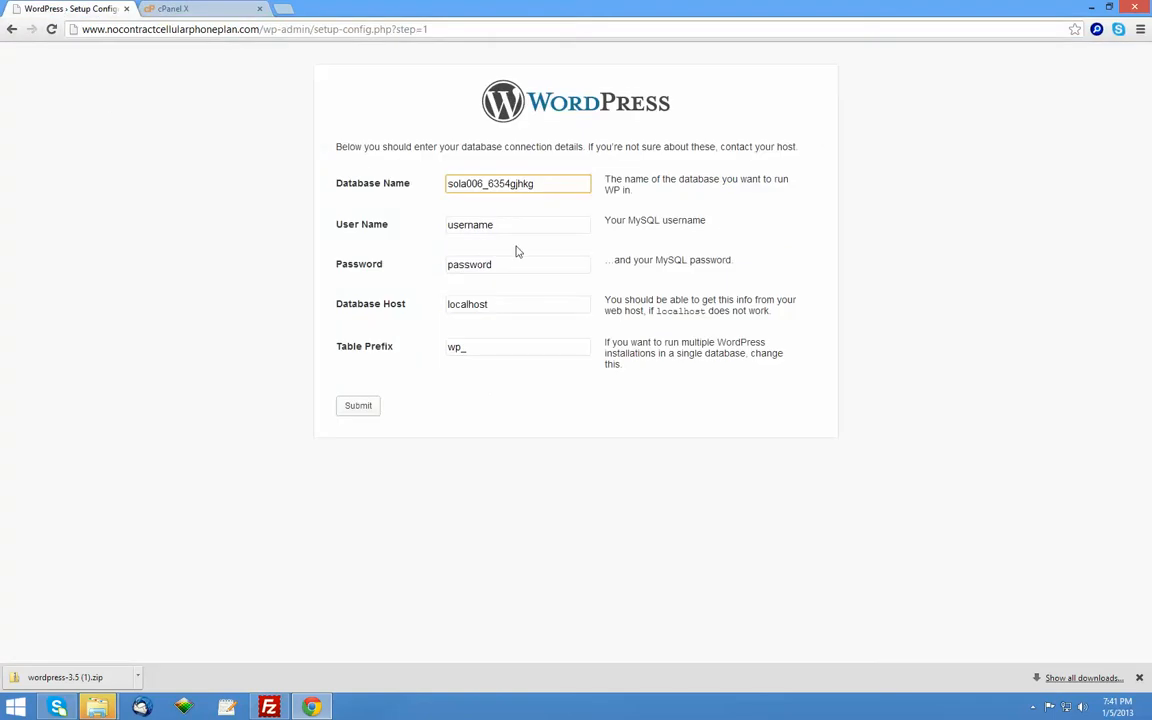
key("Tab")
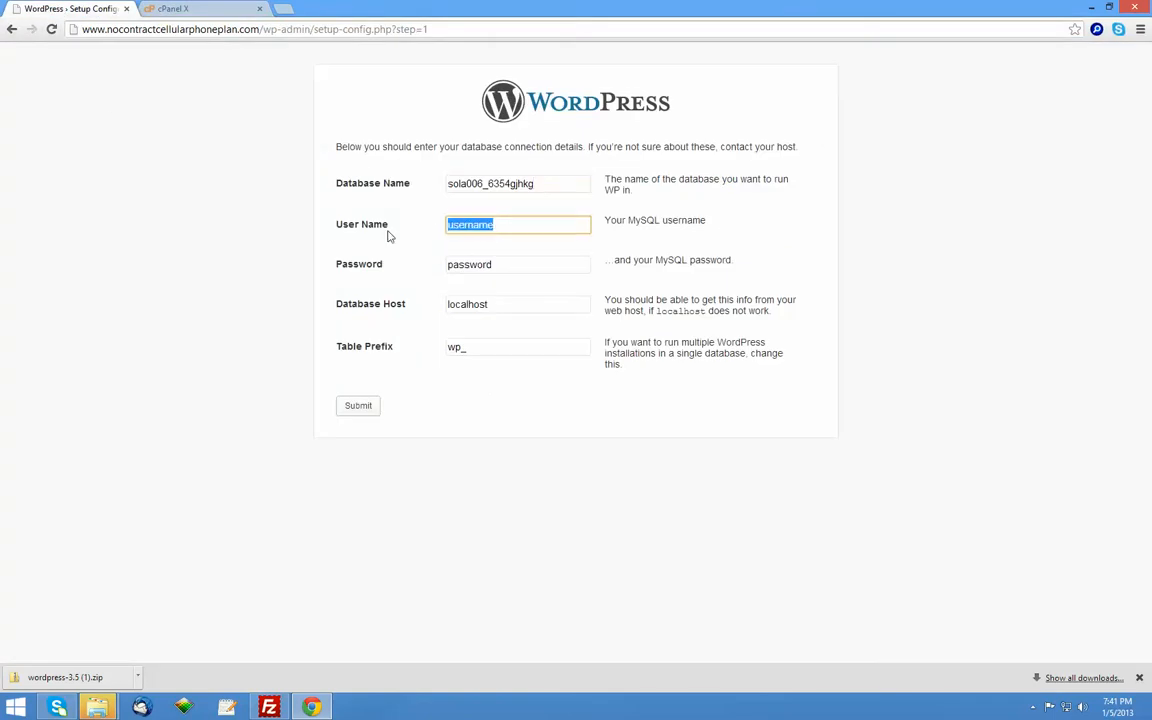
key("ctrl+v")
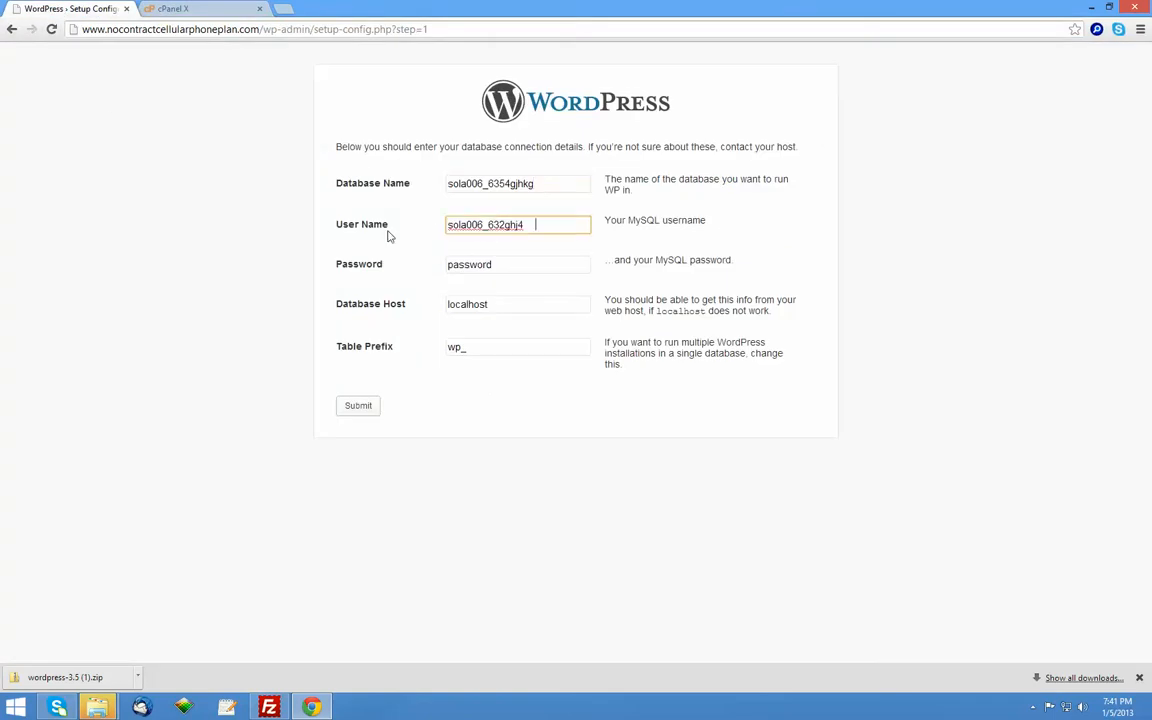
key("BackSpace")
type("4")
Enter the MySQL password and table prefix wp658hlfjfhg_, then submit the connection details.
key("Tab")
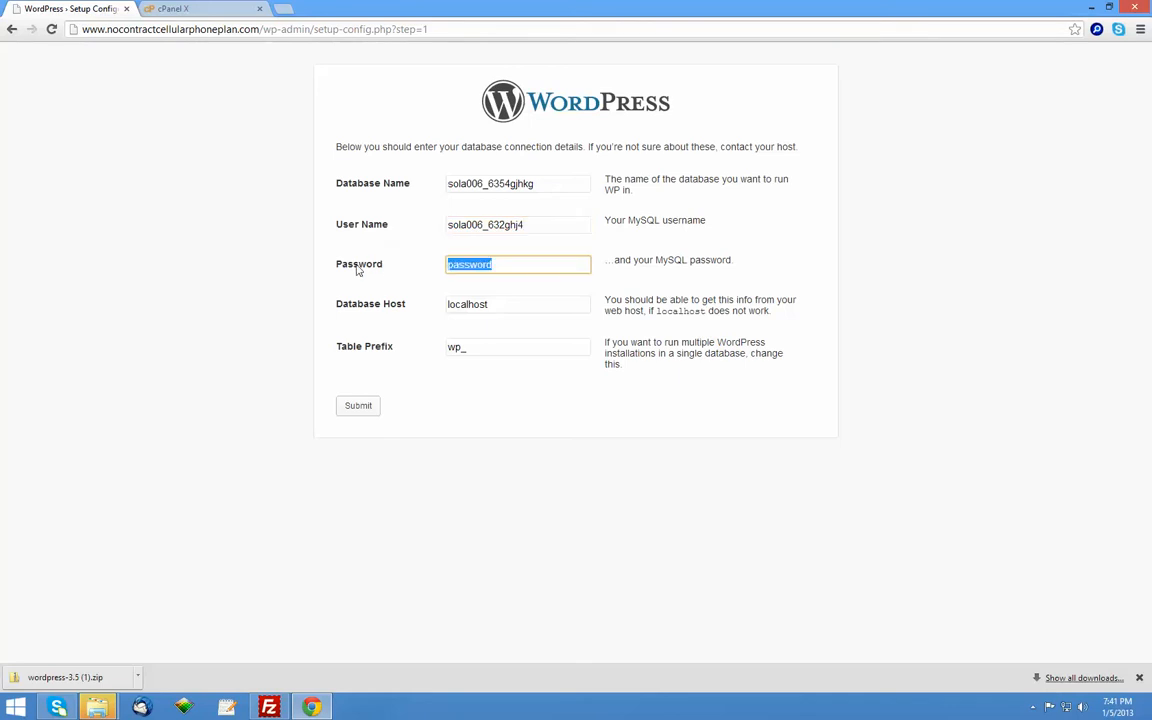
left_click(455, 347)
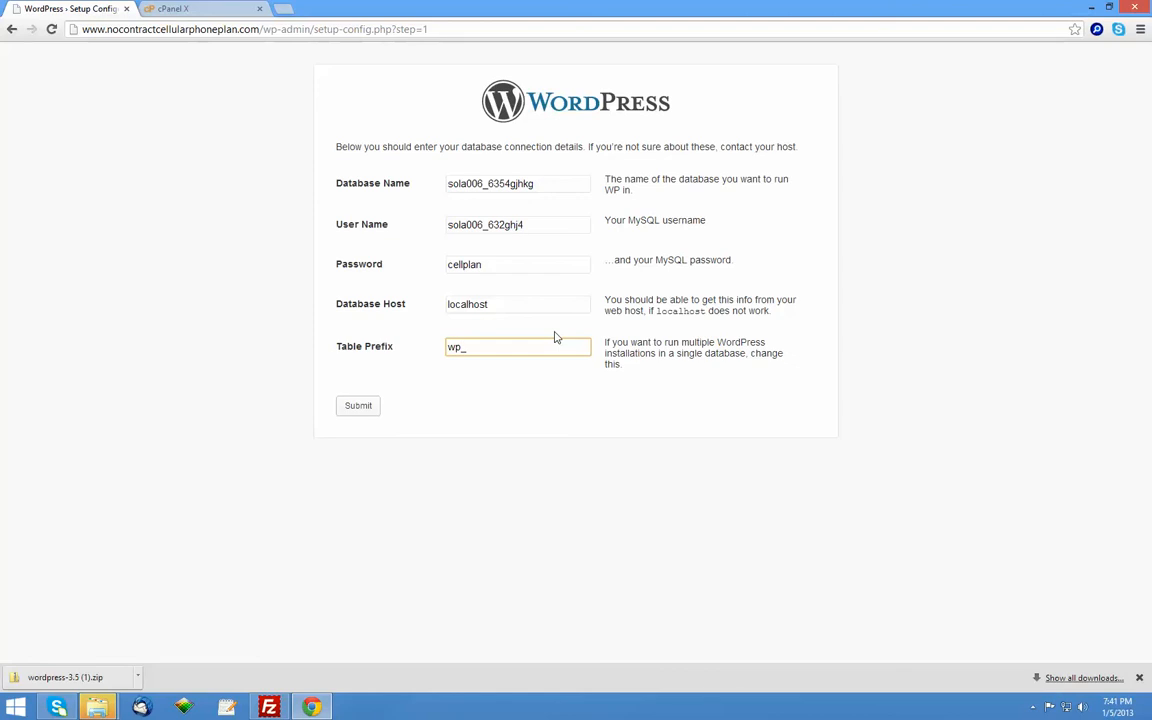
type("658hlfjfhg")
left_click(349, 405)
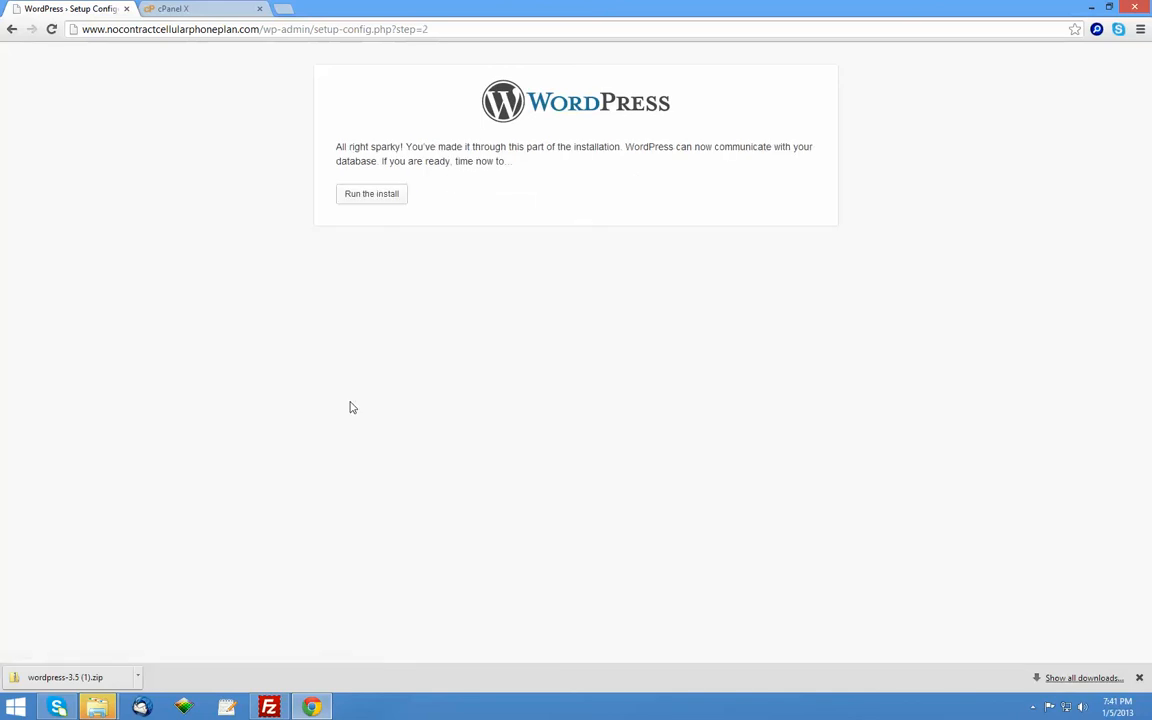
Run the install and set the site title to No Contract Cell Phone Plans.
left_click(372, 194)
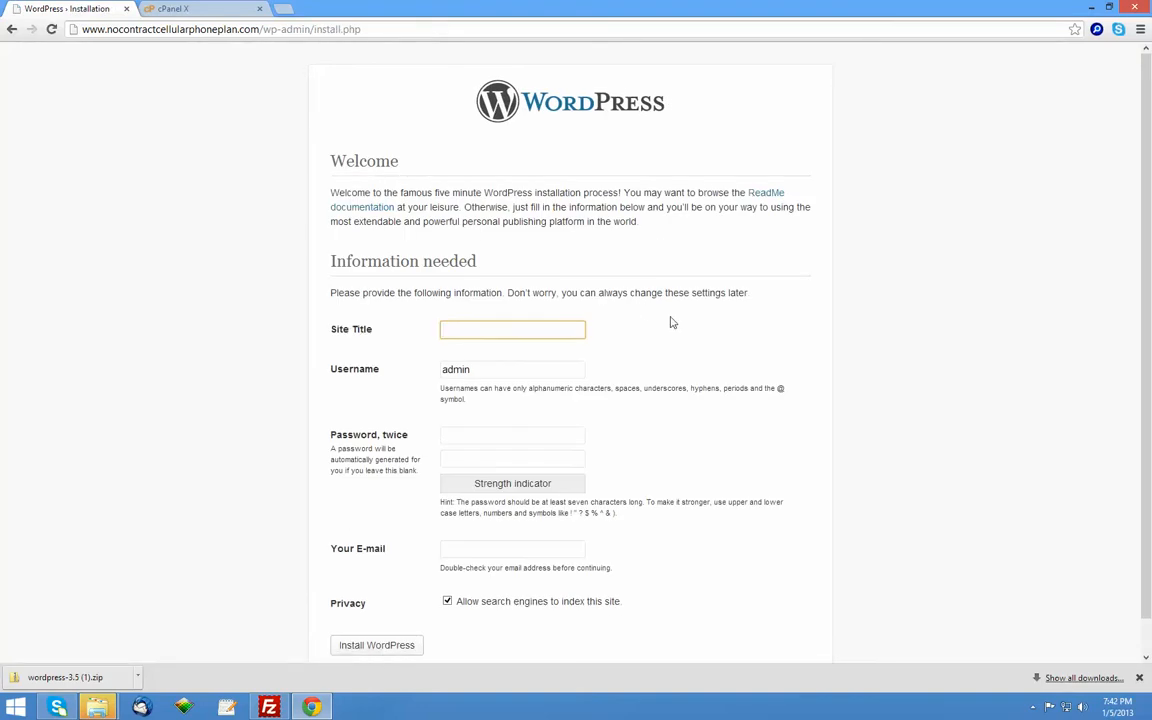
type("No Cell Phone")
key("BackSpace")
key("BackSpace")
key("BackSpace")
key("BackSpace")
key("BackSpace")
key("BackSpace")
type("Contract Cell Phone Plans")
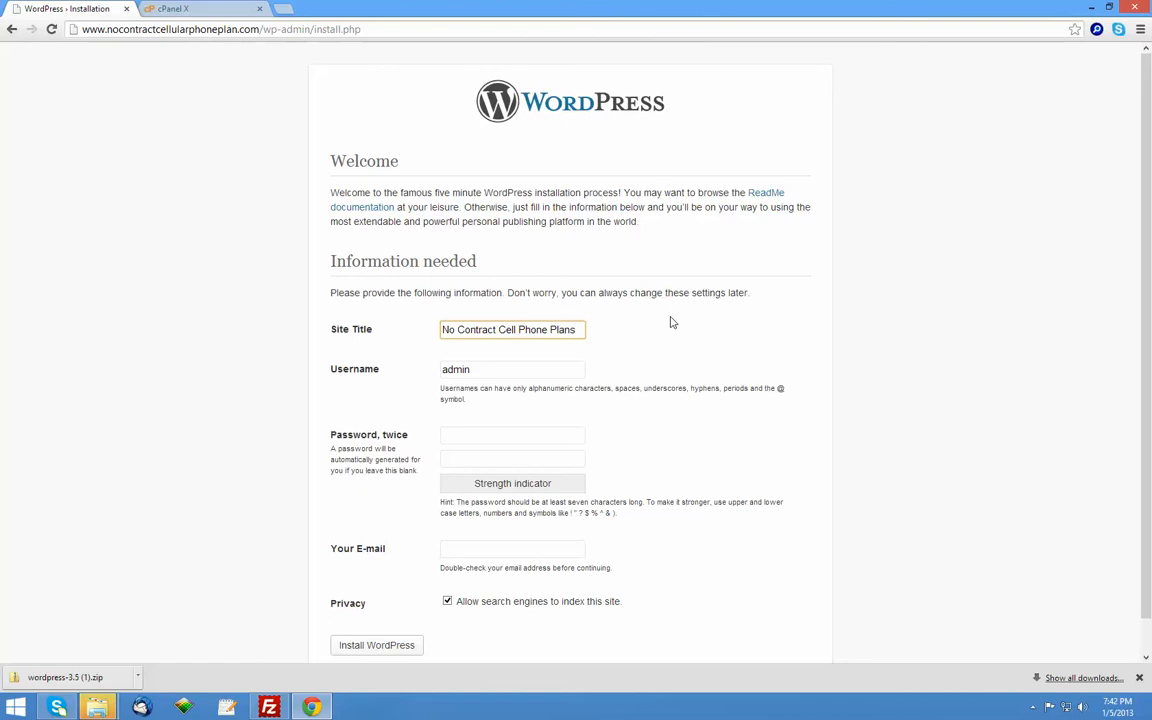
Replace the default admin username, enter the password twice, and type the admin e-mail address.
double_click(473, 369)
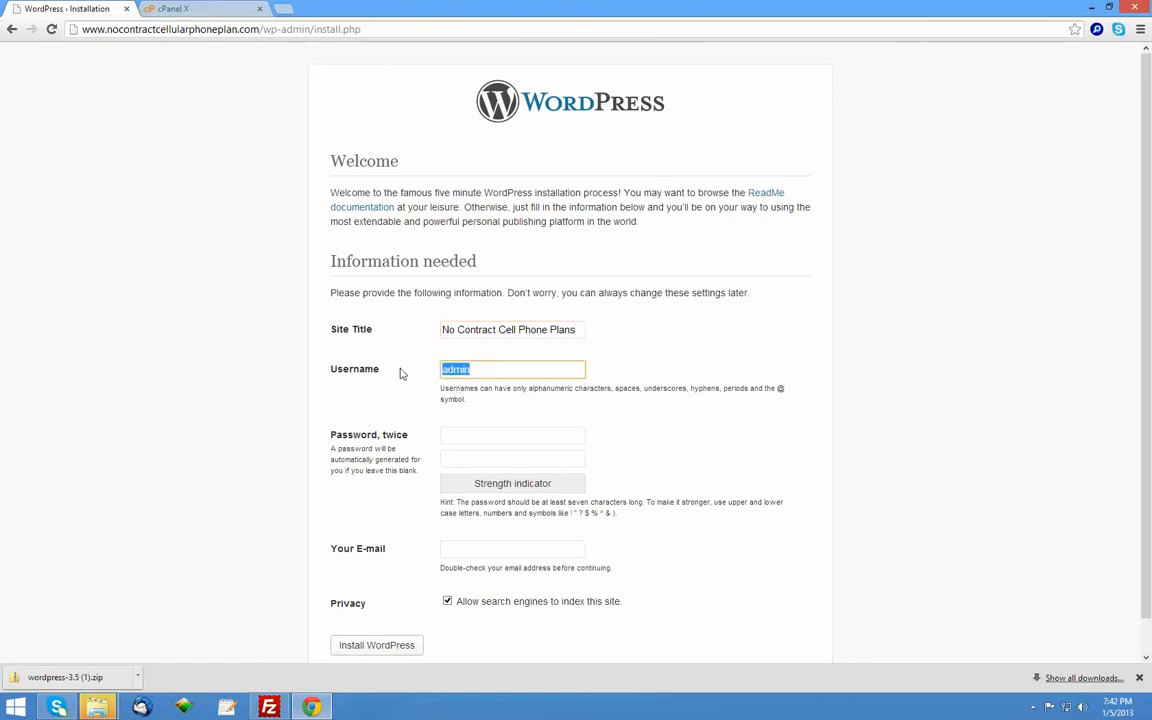
type("googlebot")
key("Tab")
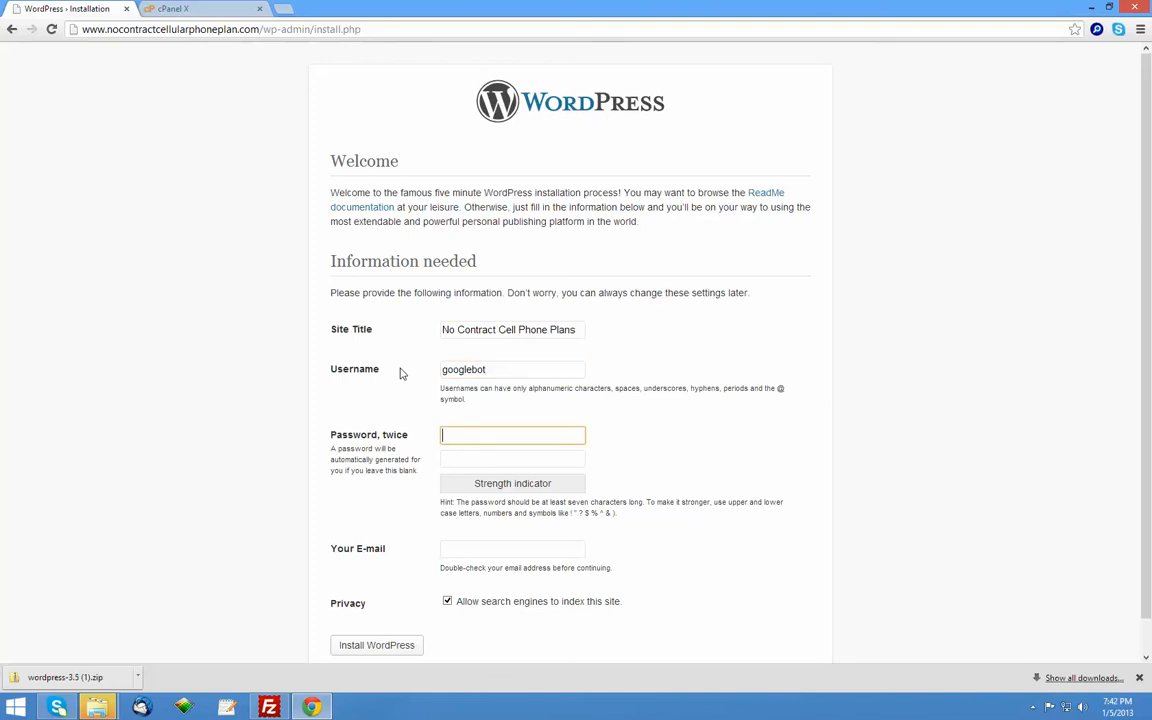
type("********")
key("Tab")
type("***")
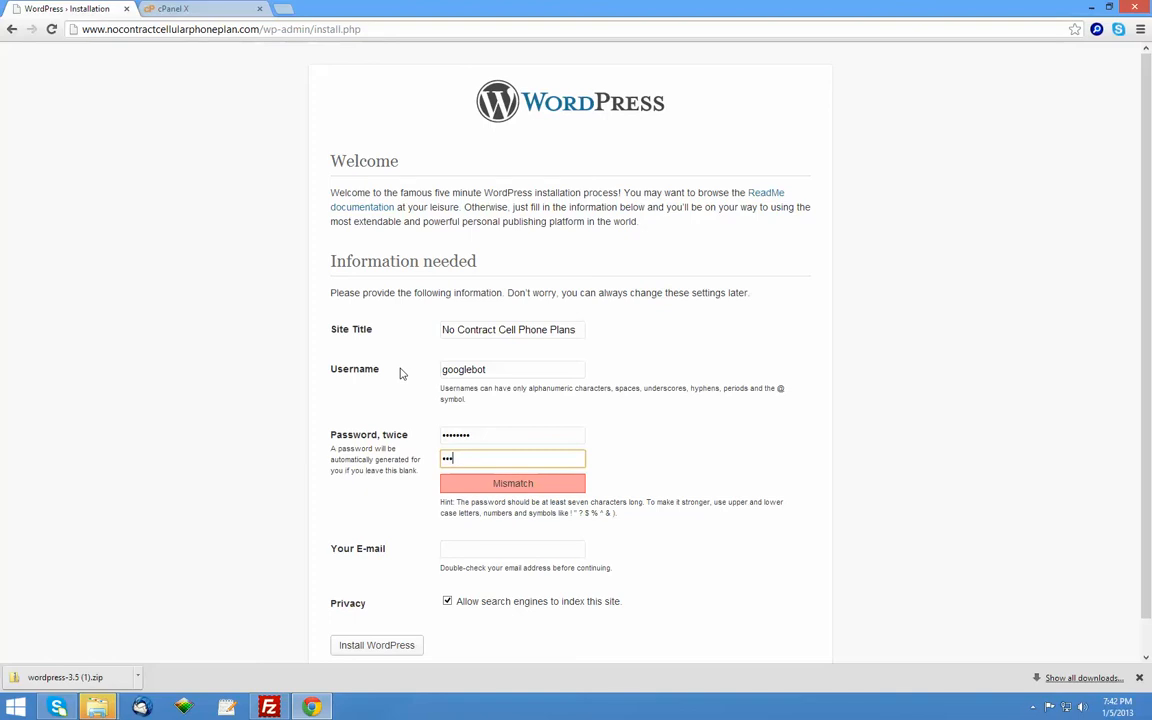
type("**")
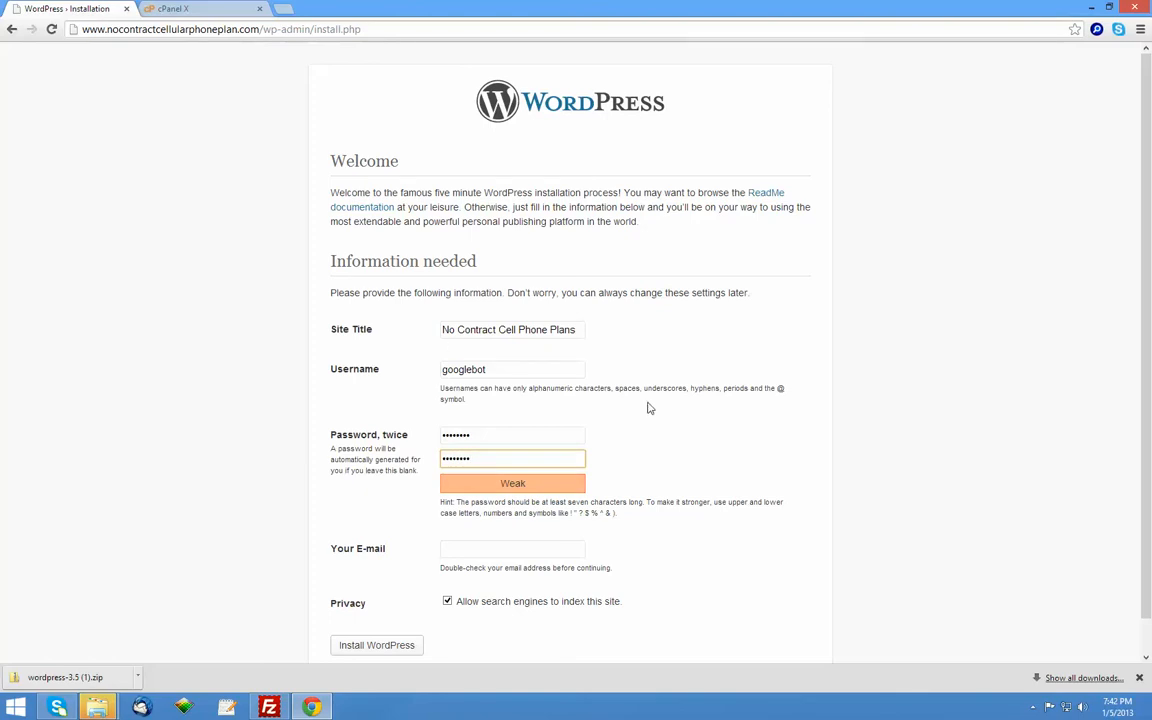
left_click(447, 550)
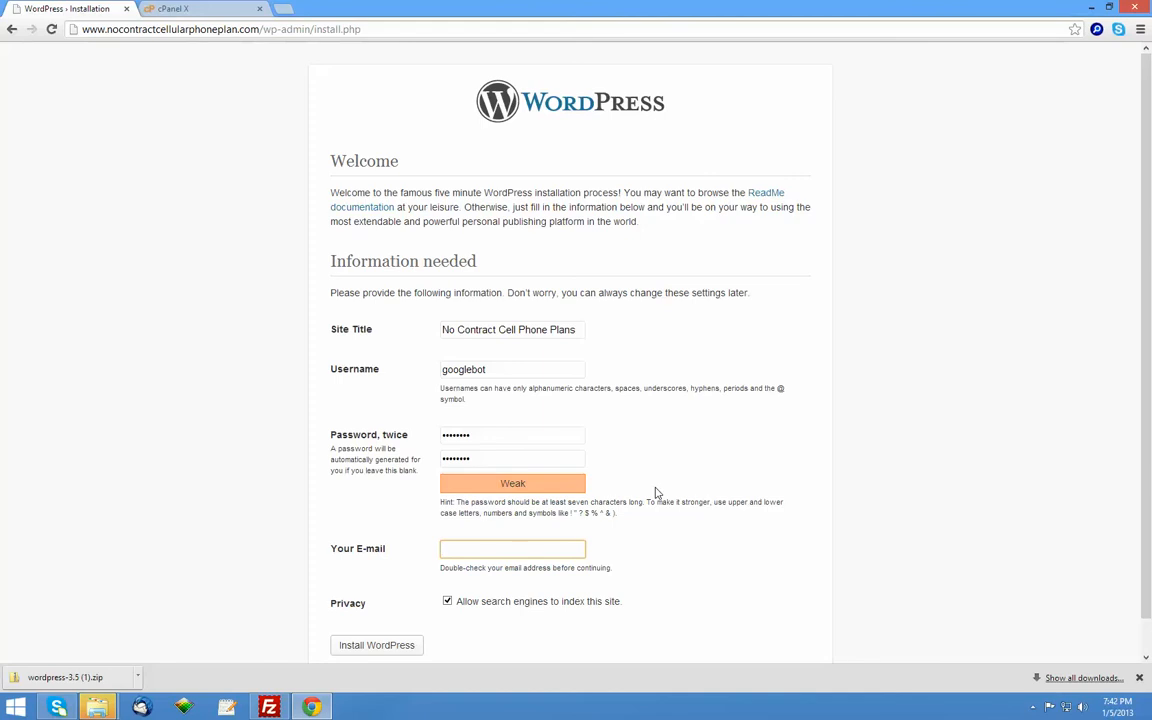
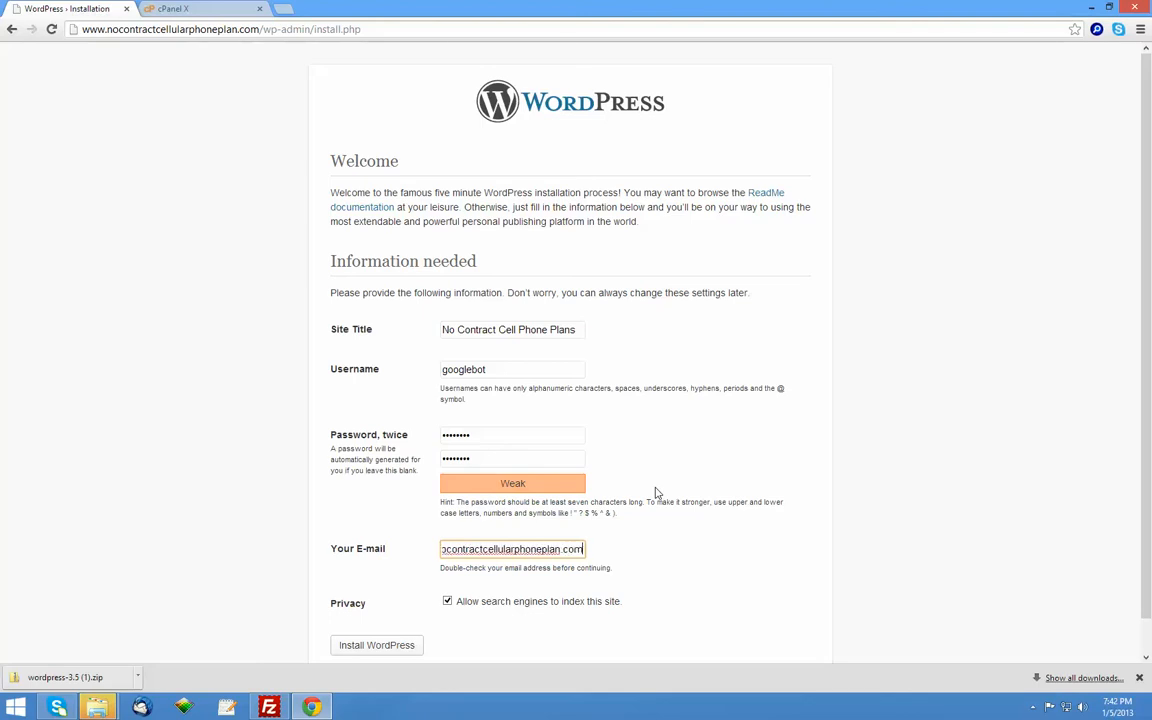
left_click(204, 12)
left_click(317, 72)
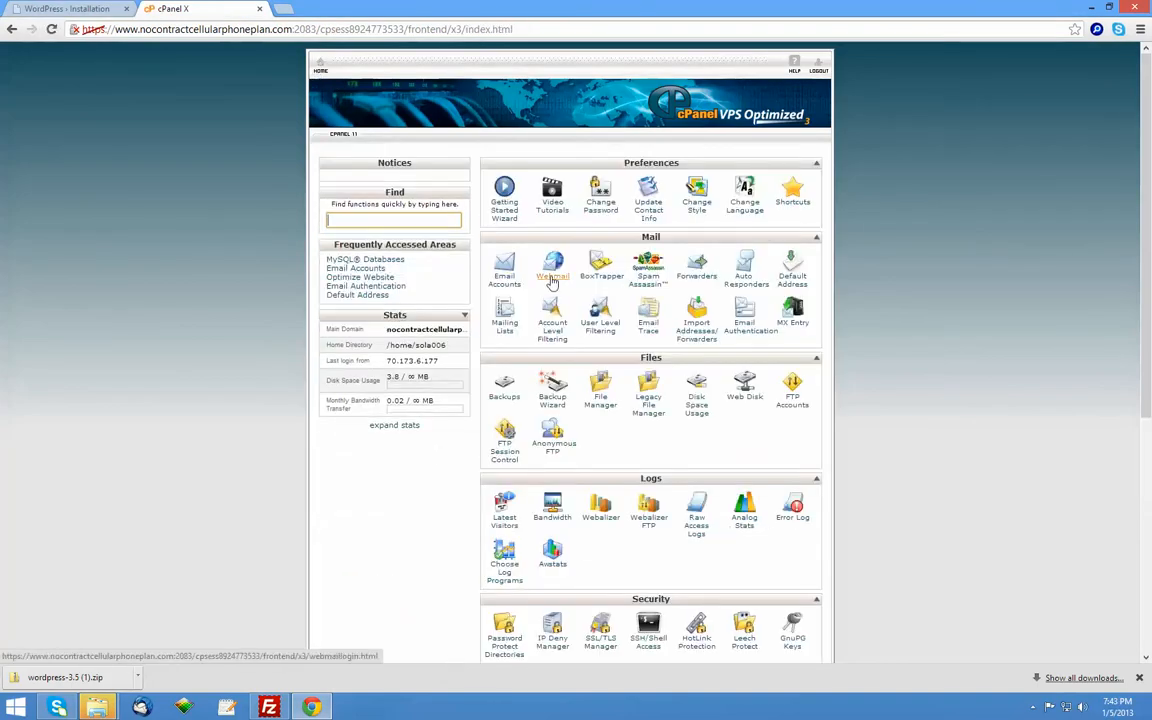
left_click(503, 283)
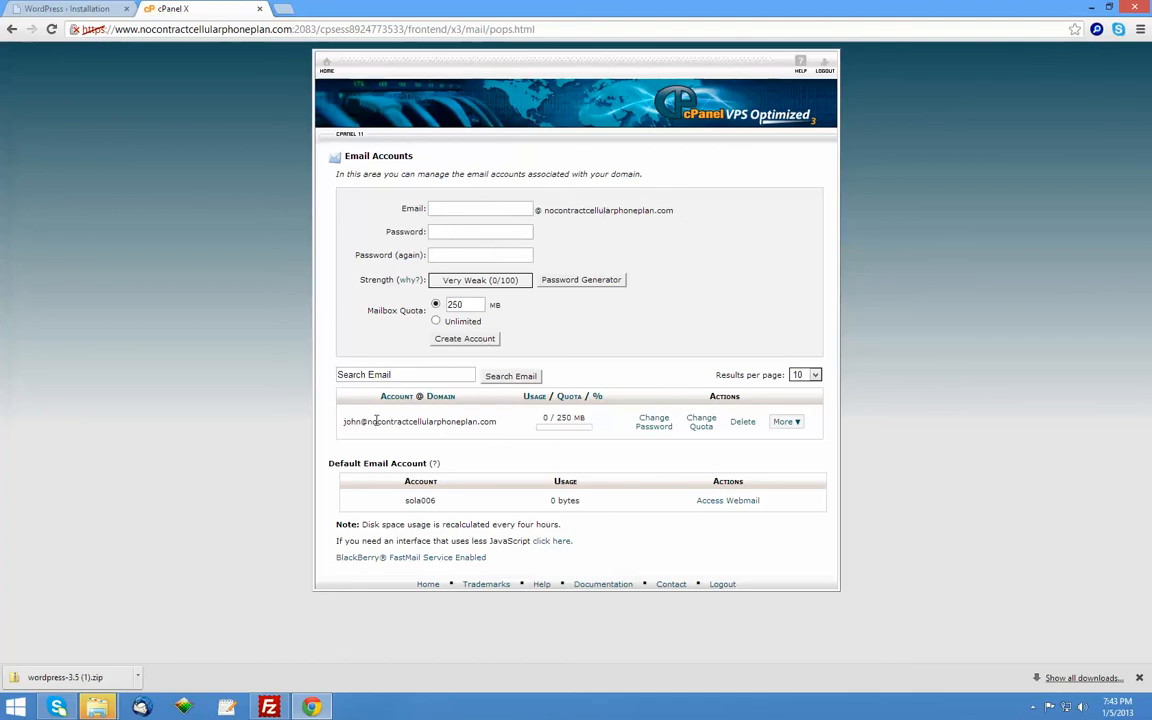
left_click(66, 10)
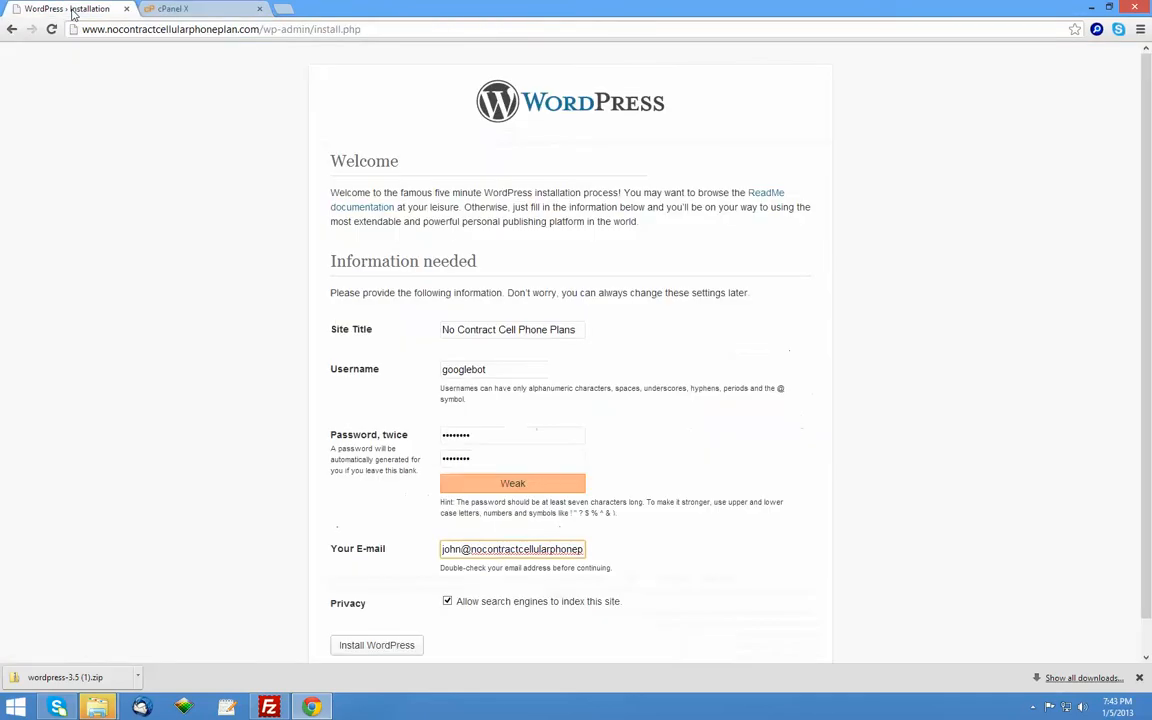
Complete the WordPress 3.5 install, then log in on wp-login.php with the admin username and password.
left_click(380, 646)
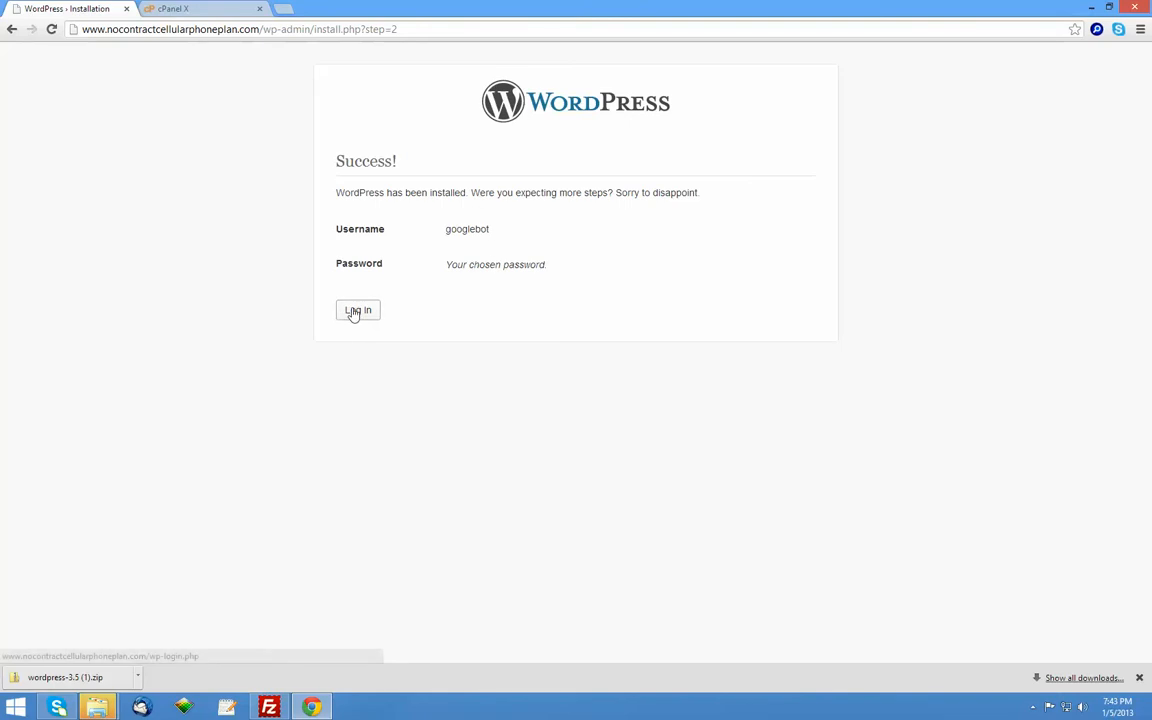
left_click(352, 311)
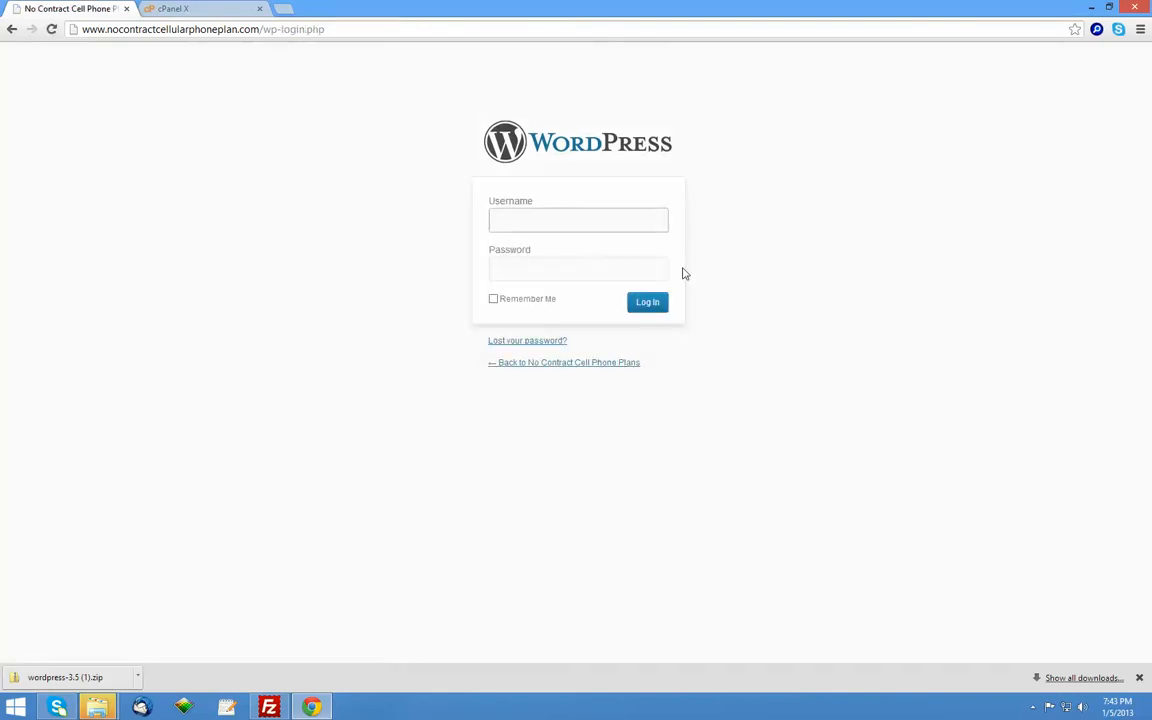
type("googlebot")
key("Tab")
type("********")
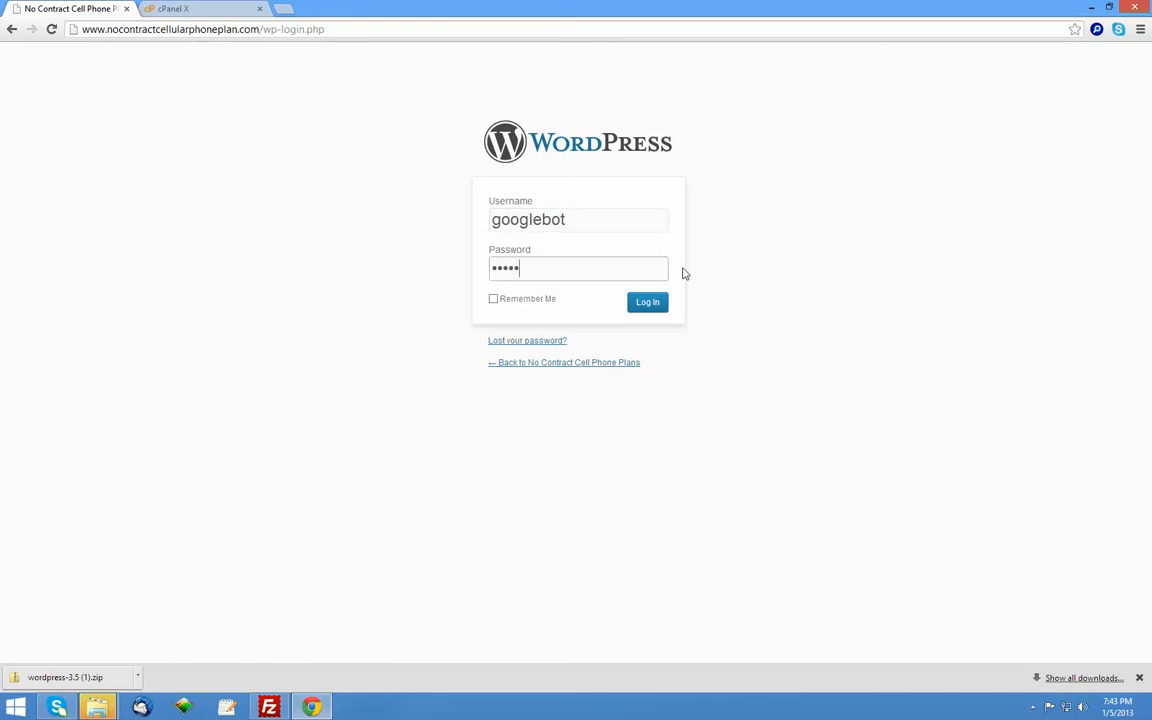
key("Return")
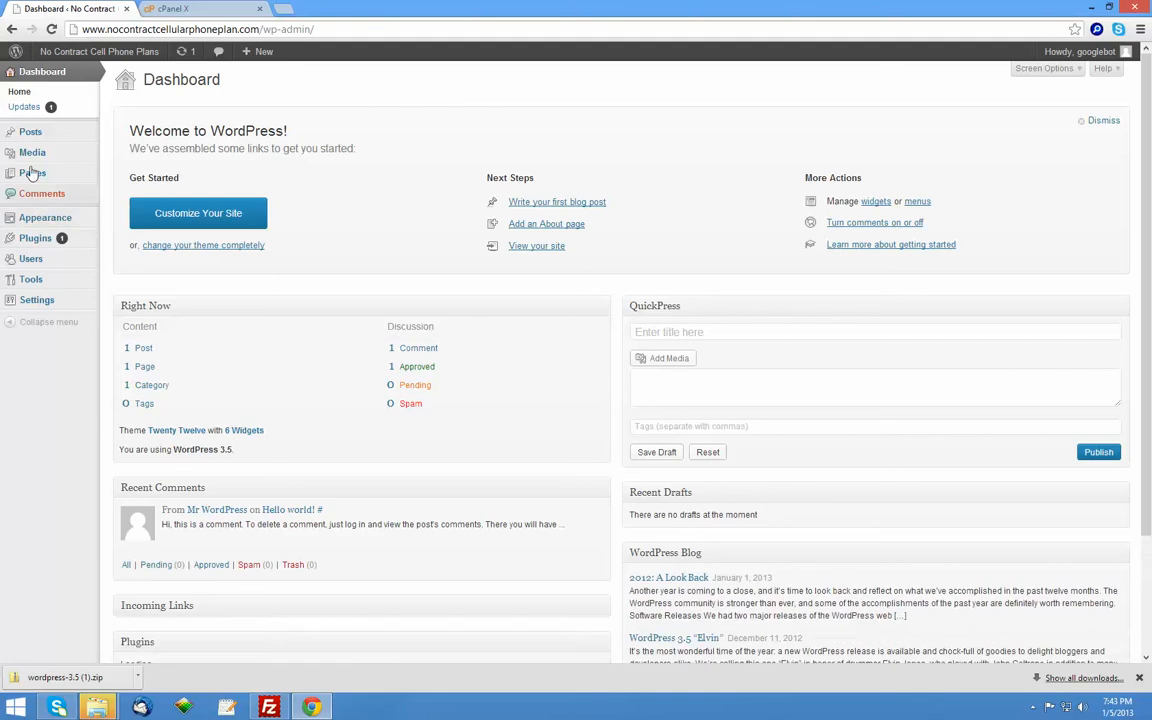
Select all plugins on the Updates page and update Akismet from 2.5.6 to 2.5.7.
left_click(25, 106)
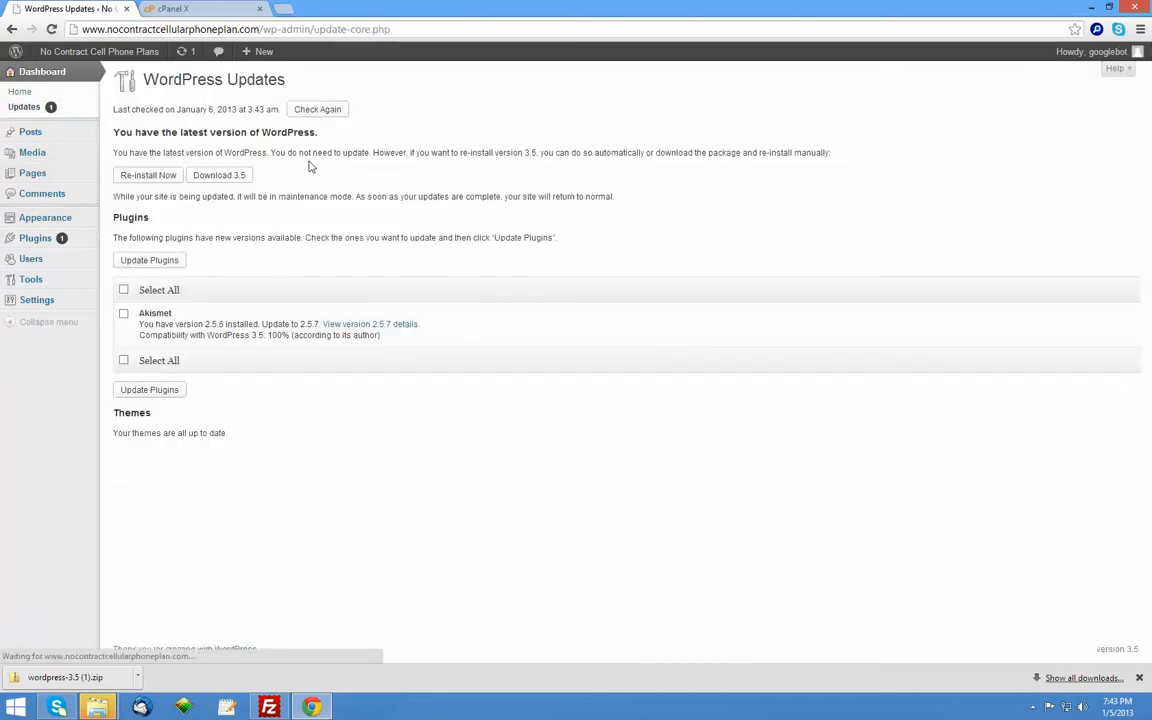
left_click(123, 289)
left_click(139, 261)
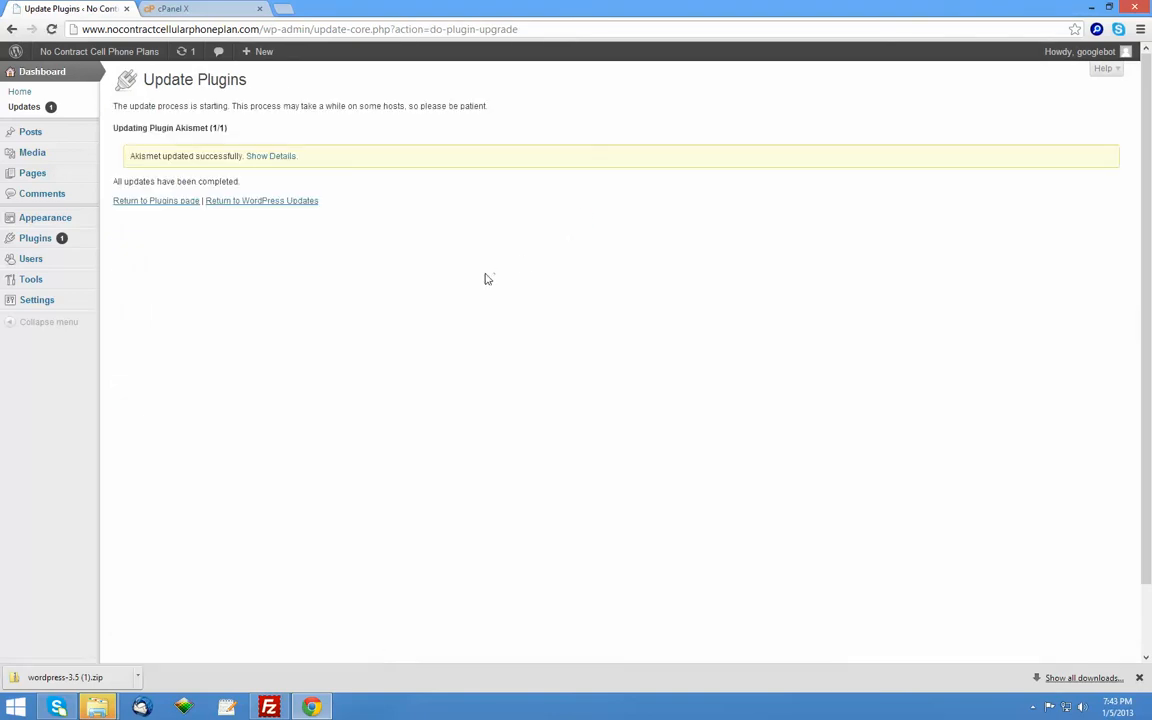
left_click(1032, 707)
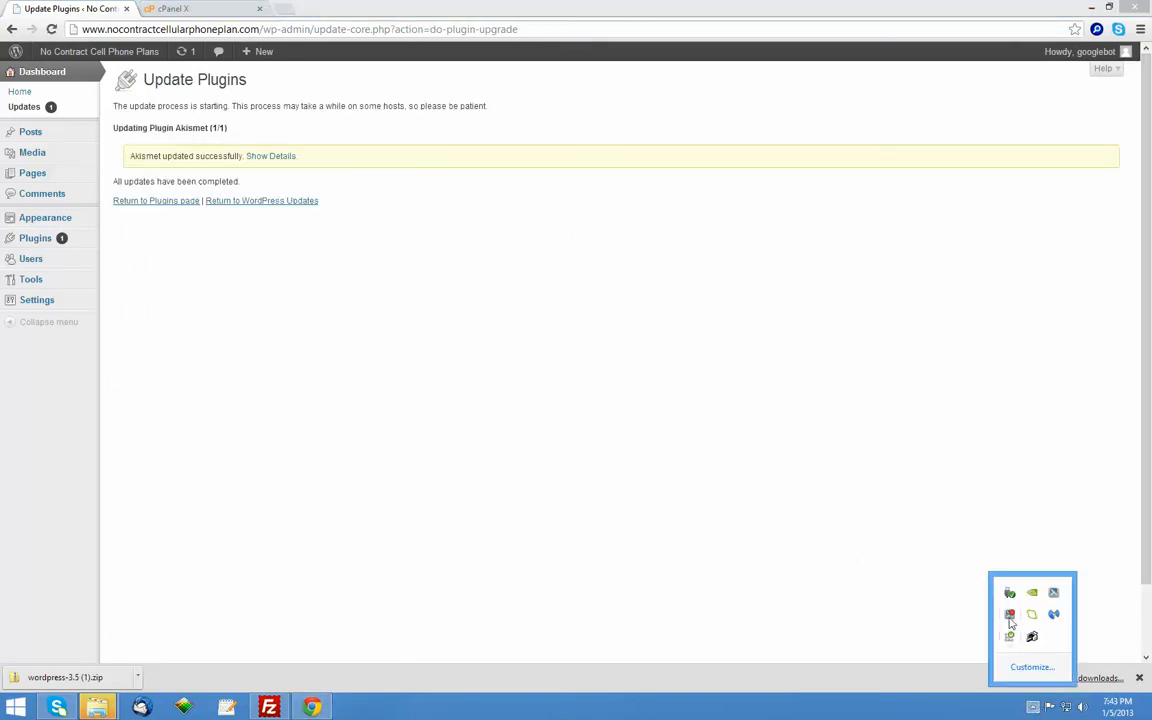